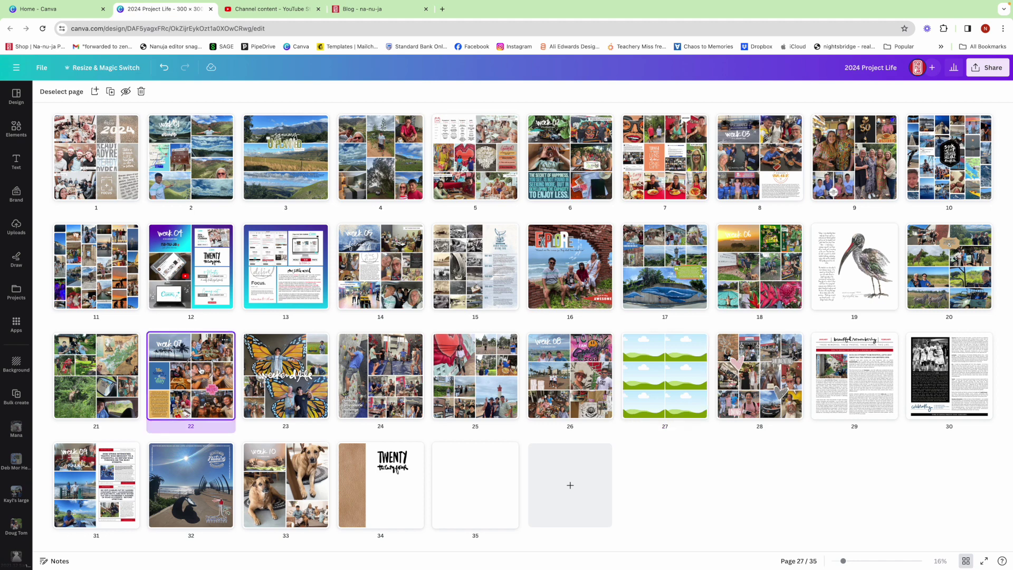
# - Copy the week 07 header photo, title and date from page 22 and paste them onto the photo grid on page 27
pyautogui.moveTo(399, 147); pyautogui.dragTo(546, 223)
pyautogui.rightClick(535, 196)
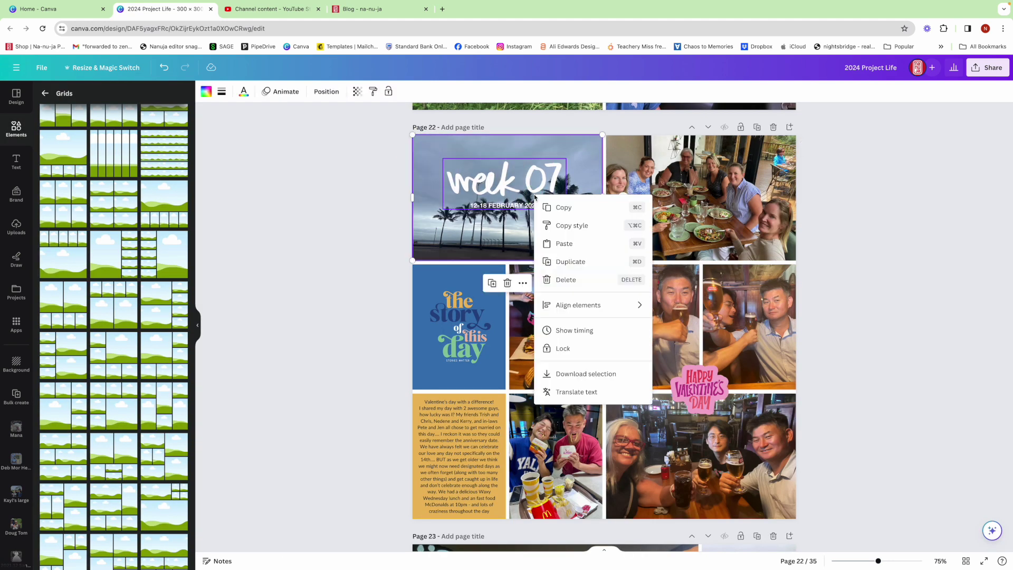
pyautogui.click(564, 208)
pyautogui.click(966, 560)
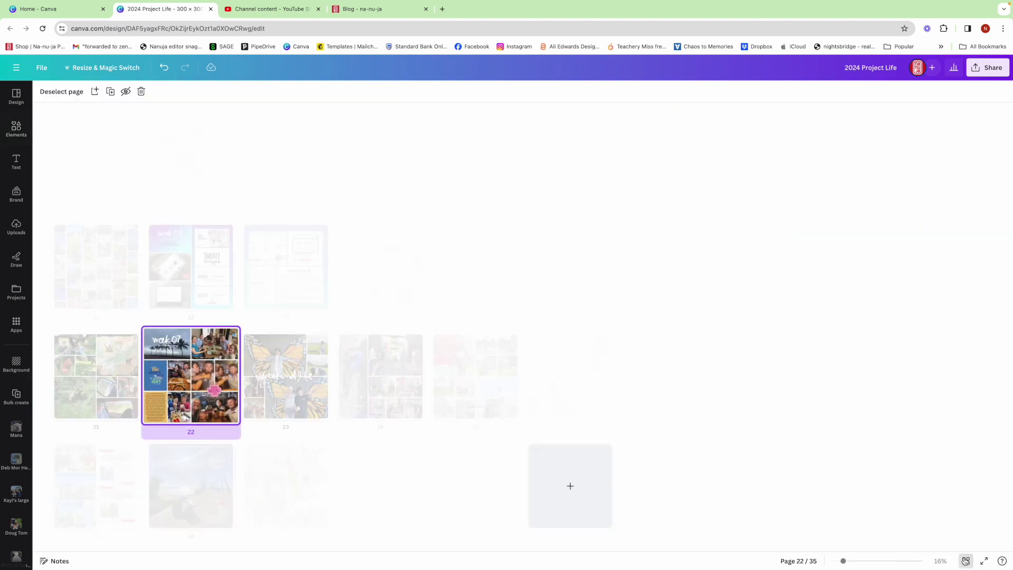
pyautogui.doubleClick(663, 382)
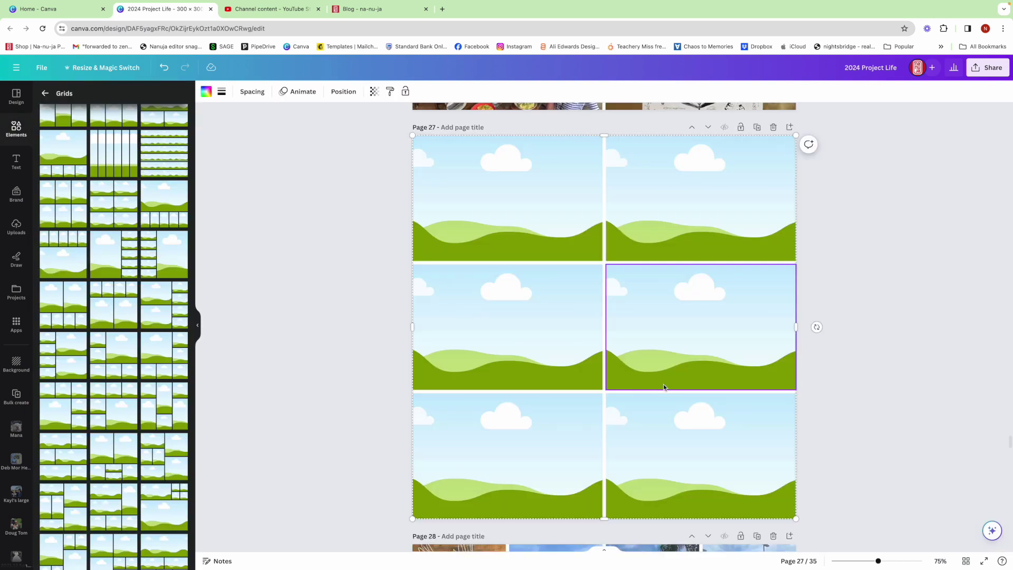
pyautogui.click(386, 197)
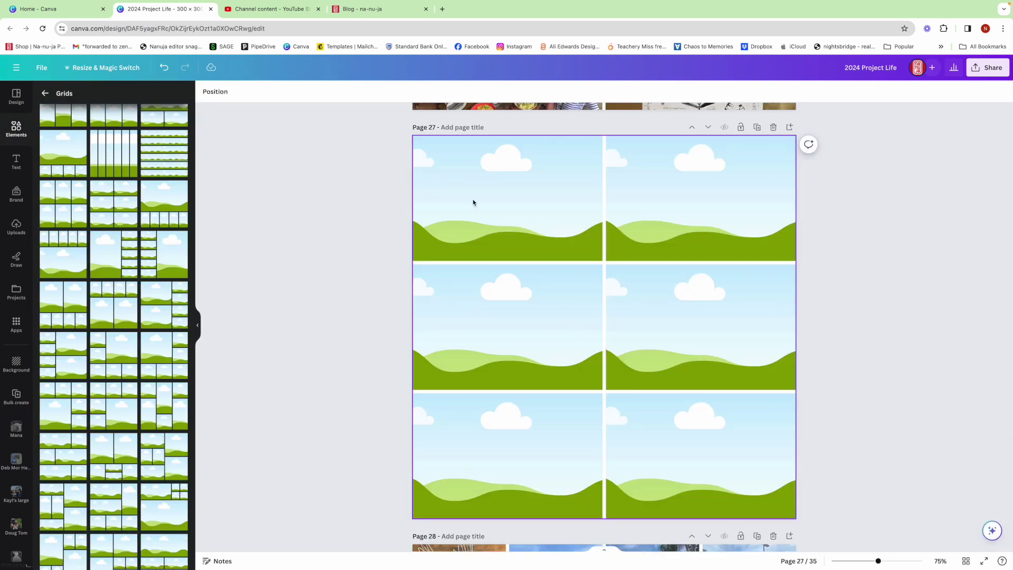
pyautogui.hotkey('ctrl', 'v')
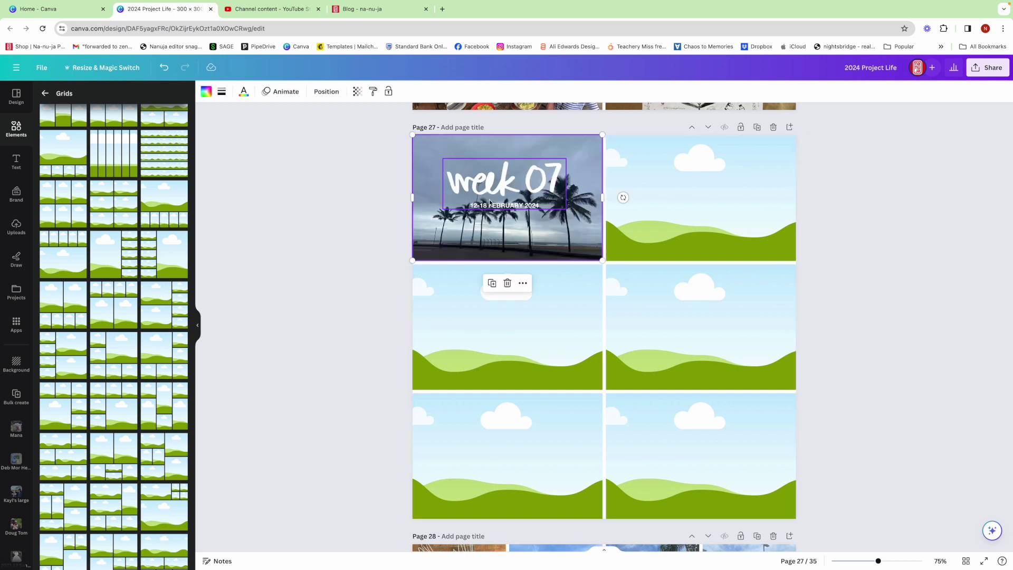
# - Replace page 27's palm-tree header photo with the photo of three people before the coastal view from the 2024 Yearbook source folder
pyautogui.click(416, 309)
pyautogui.click(421, 235)
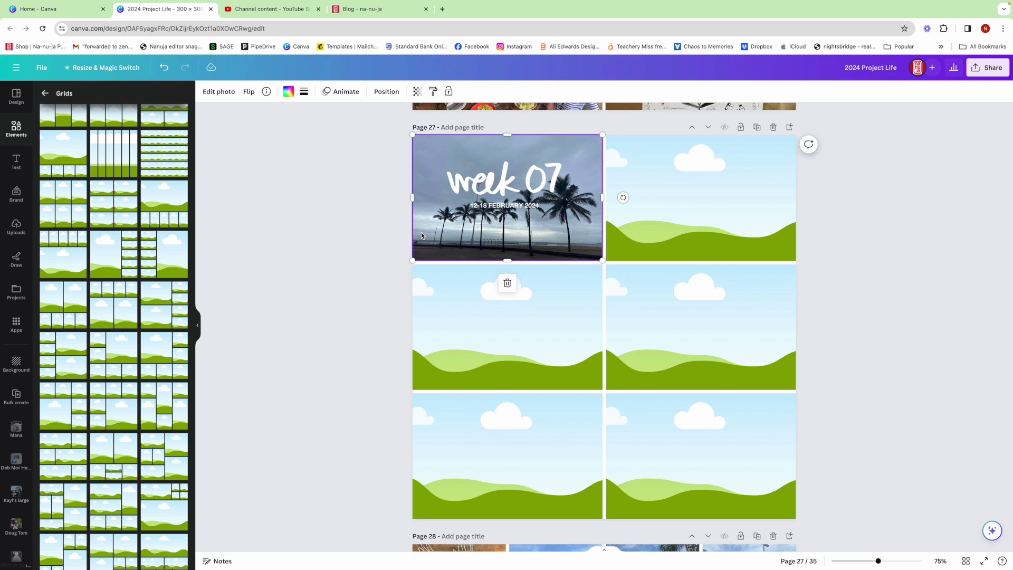
pyautogui.press('Delete')
pyautogui.click(13, 292)
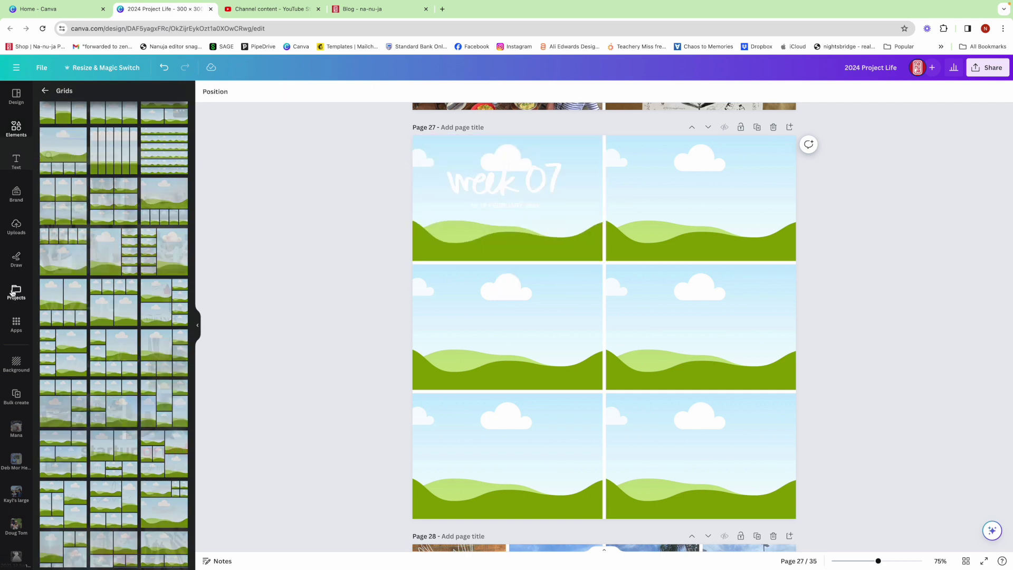
pyautogui.scroll(-15, 118, 327)
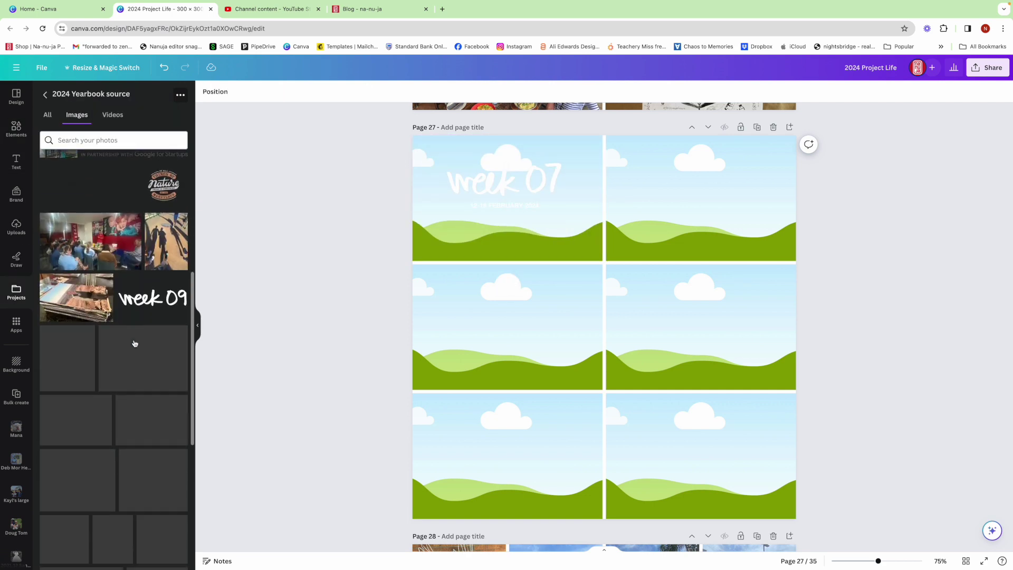
pyautogui.scroll(-10, 134, 343)
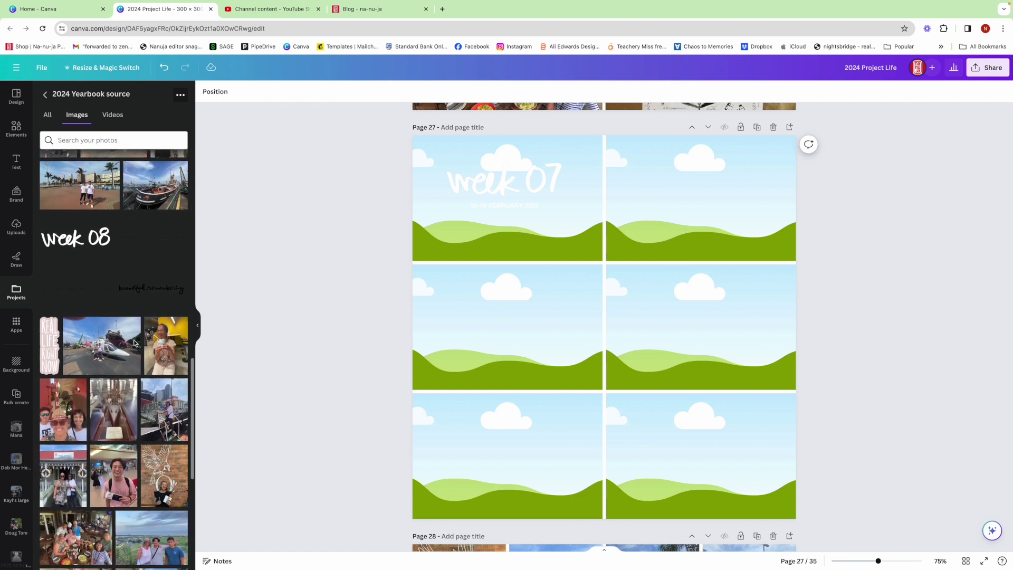
pyautogui.scroll(-2, 134, 343)
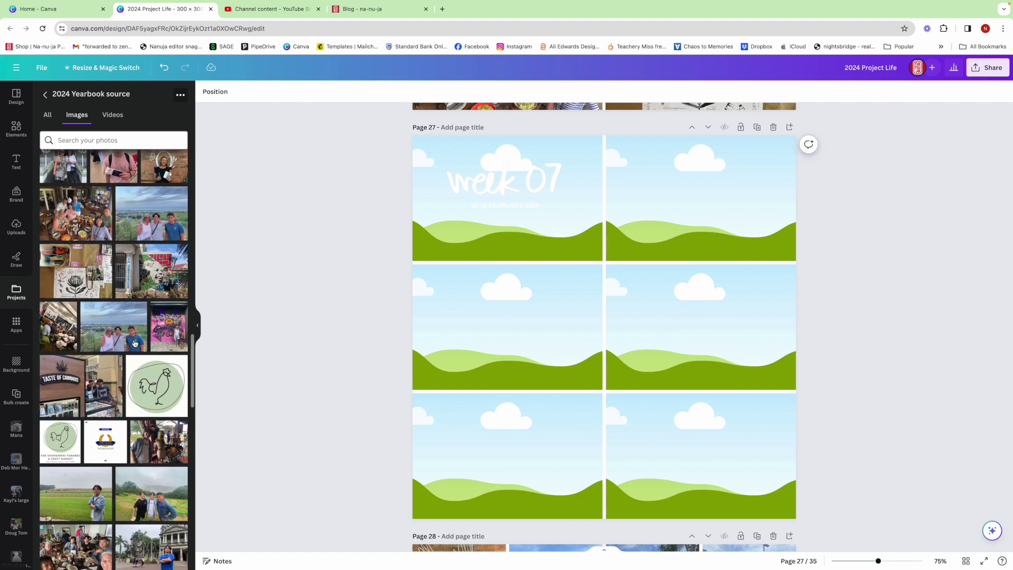
pyautogui.moveTo(117, 338); pyautogui.dragTo(556, 215)
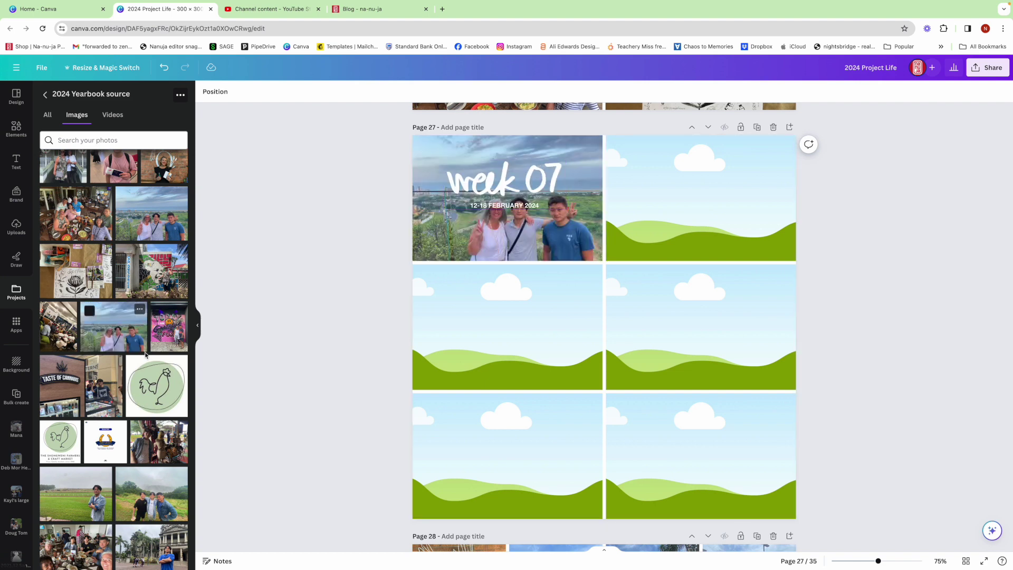
# - Replace the "week 07" title graphic on page 27 with the "week 08" graphic from the folder
pyautogui.scroll(4, 146, 356)
pyautogui.scroll(4, 146, 356)
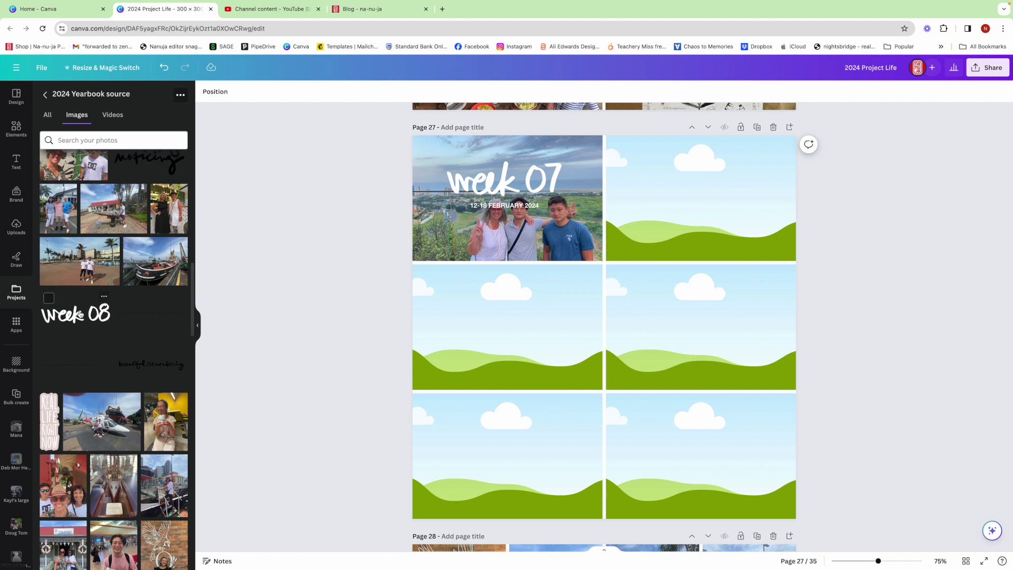
pyautogui.moveTo(112, 306); pyautogui.dragTo(528, 179)
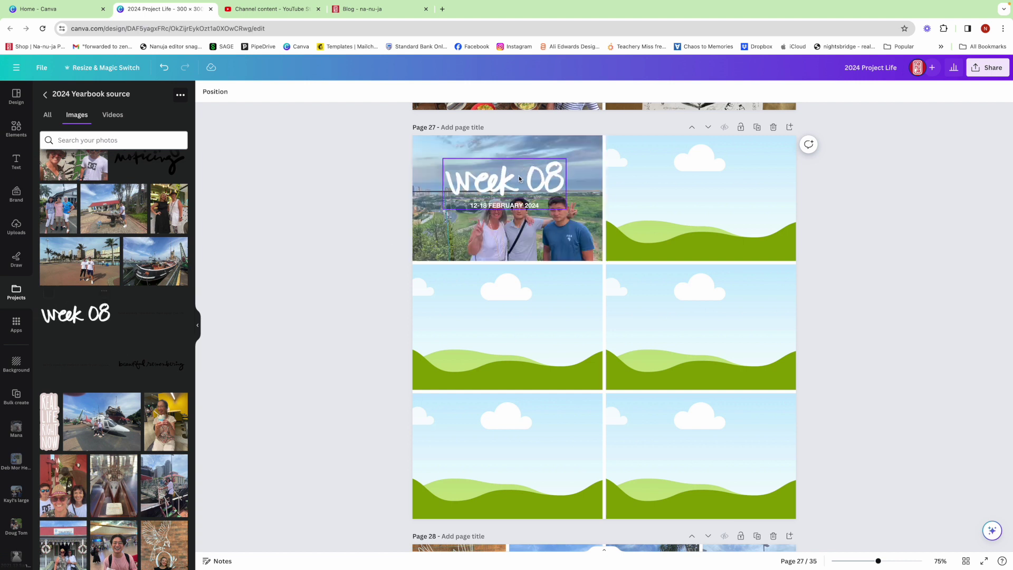
# - Change the day range in the date line under the page 27 title to 19-25
pyautogui.click(485, 211)
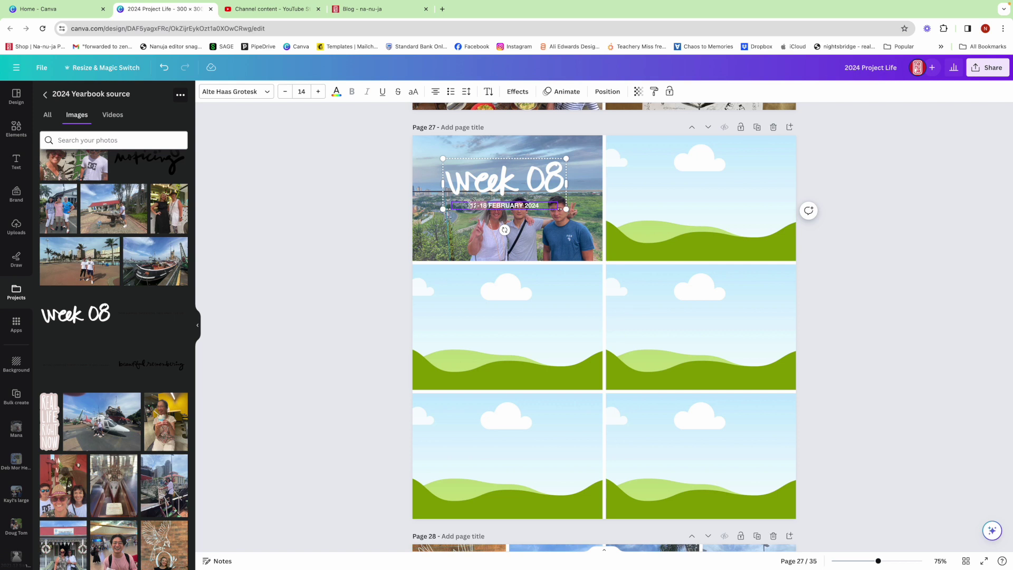
pyautogui.doubleClick(469, 204)
pyautogui.write('19-25')
pyautogui.click(452, 238)
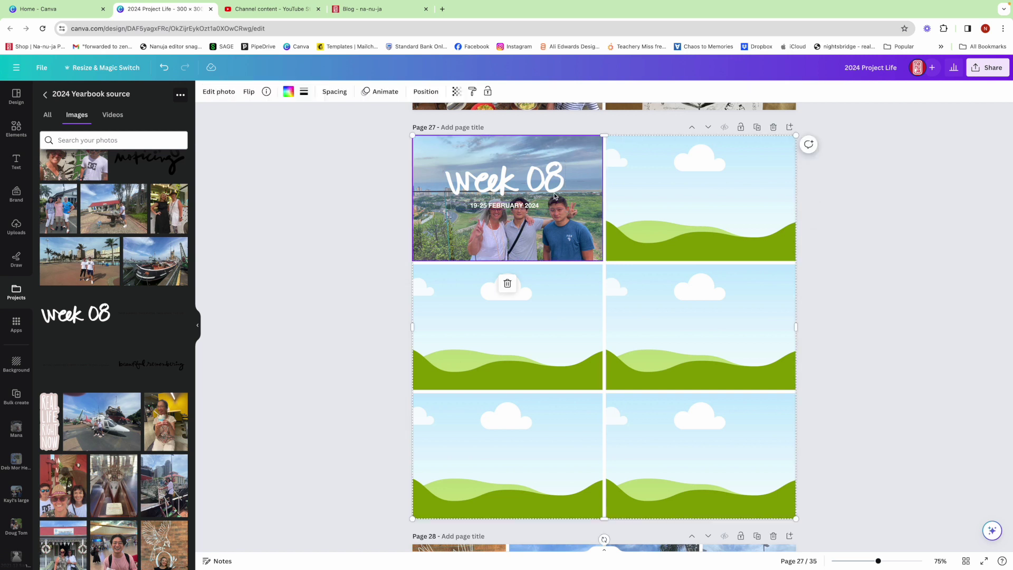
# - Shift the header photo down within its grid cell and move the title and date up, clear of the people's faces
pyautogui.doubleClick(571, 173)
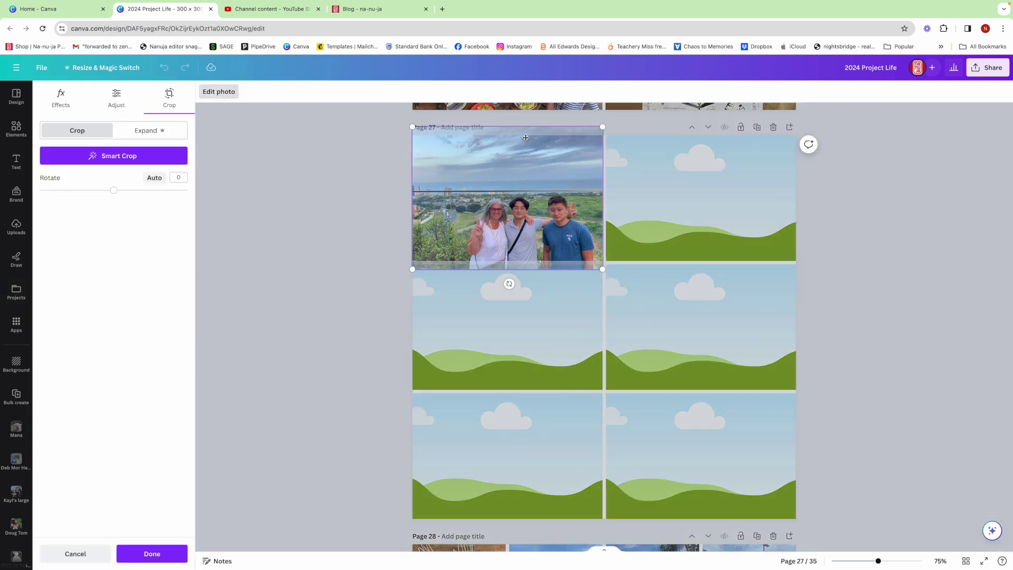
pyautogui.moveTo(525, 143); pyautogui.dragTo(524, 162)
pyautogui.click(336, 209)
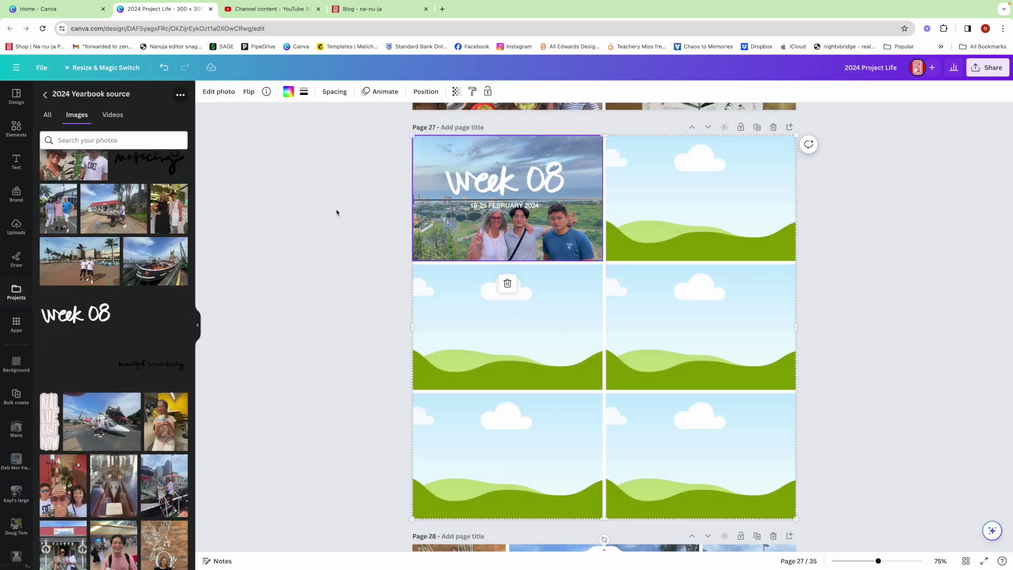
pyautogui.click(503, 180)
pyautogui.moveTo(502, 181); pyautogui.dragTo(503, 175)
pyautogui.click(342, 232)
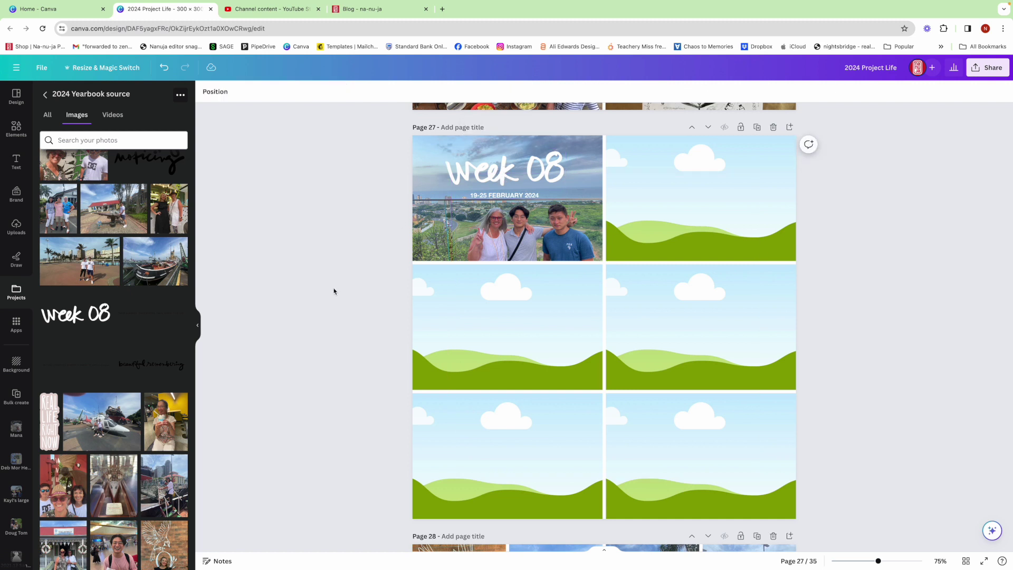
# - Place the pink "Today I am grateful for" mural photo in the grid cell beside the week 08 header
pyautogui.scroll(-1, 336, 301)
pyautogui.moveTo(125, 407)
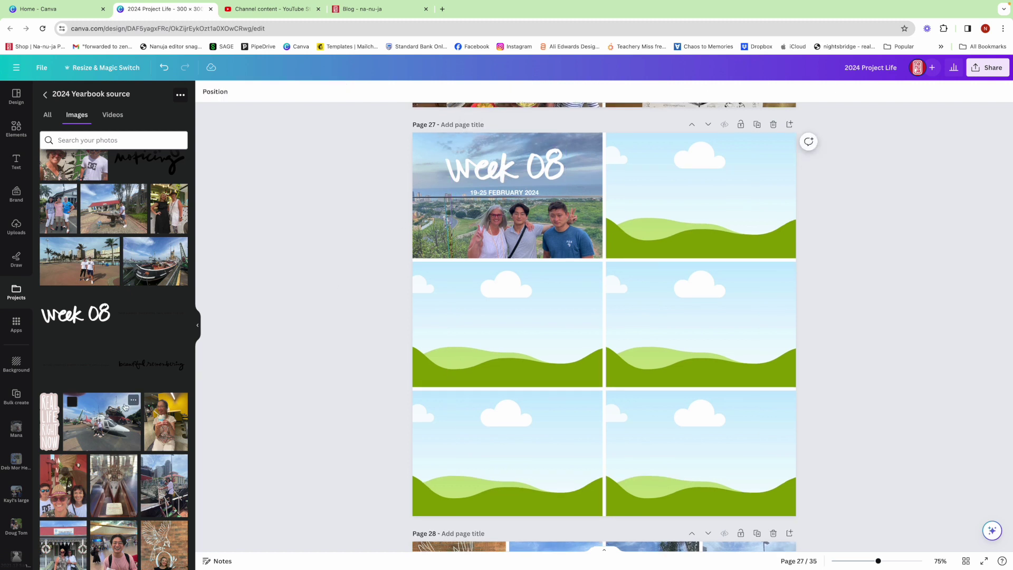
pyautogui.scroll(-4, 125, 406)
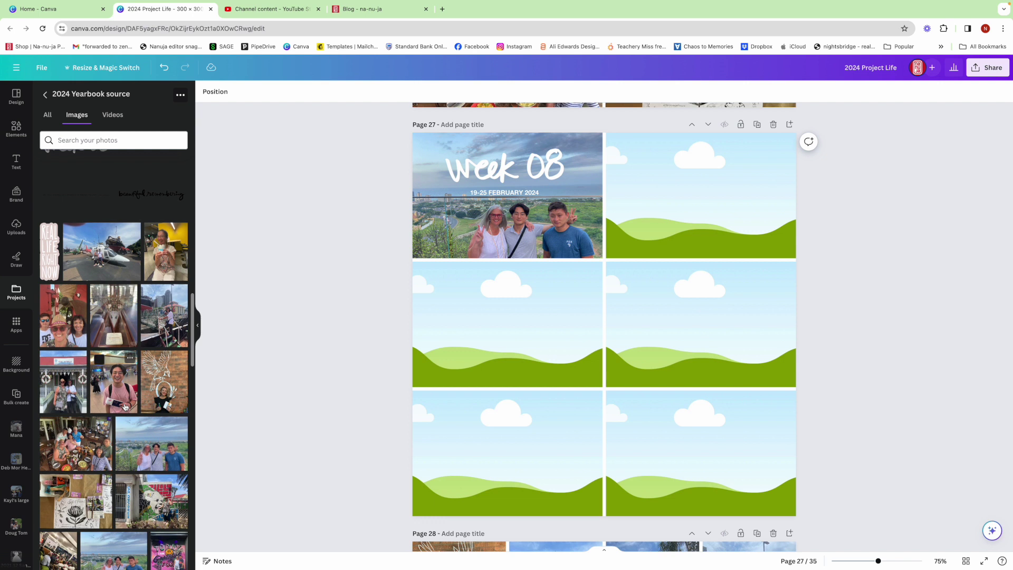
pyautogui.scroll(-3, 125, 406)
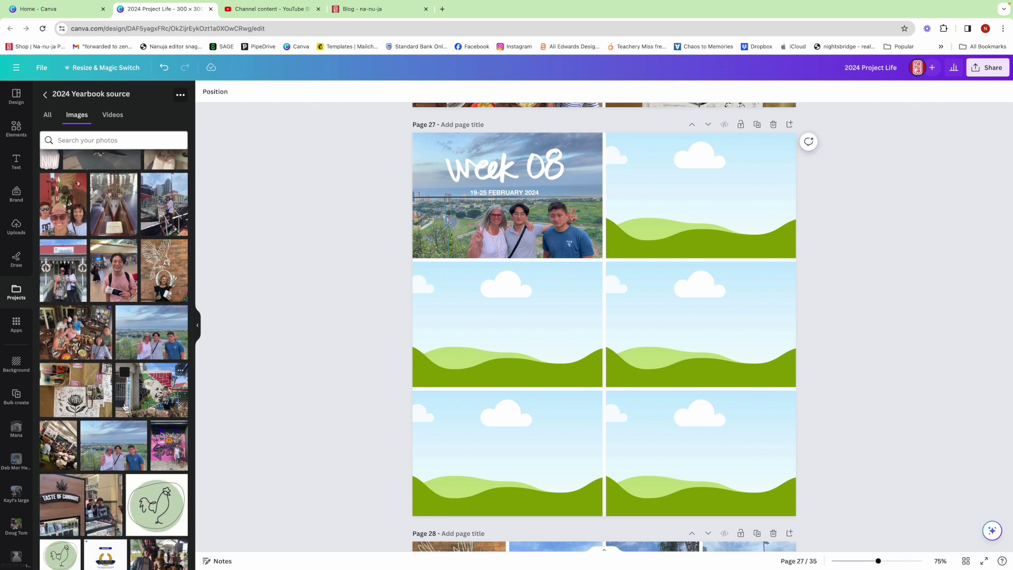
pyautogui.moveTo(170, 446)
pyautogui.moveTo(167, 448); pyautogui.dragTo(719, 136)
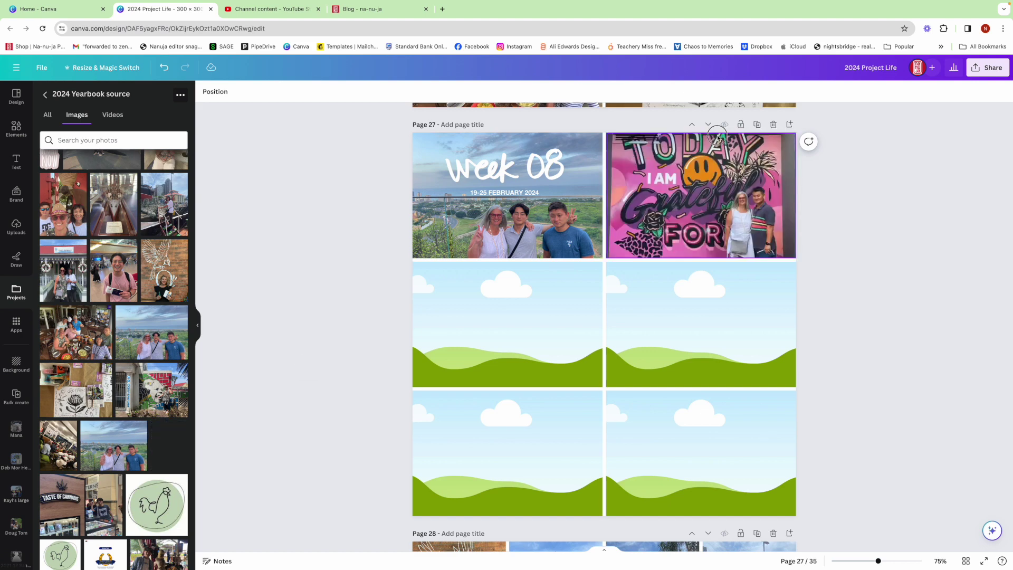
# - Enlarge the mural photo inside its grid cell and reposition it to frame the two people and the lettering
pyautogui.doubleClick(725, 167)
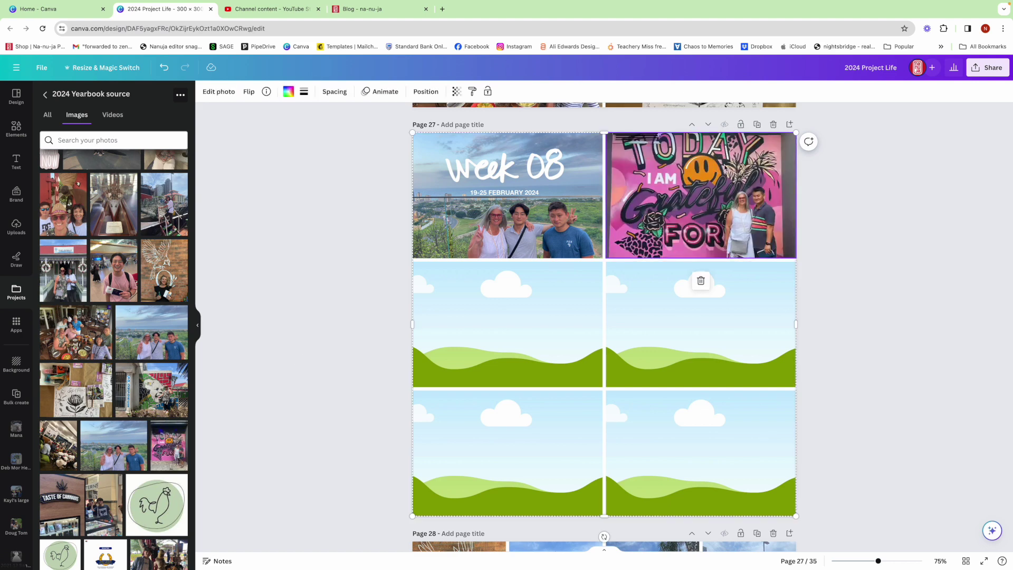
pyautogui.moveTo(795, 322); pyautogui.dragTo(814, 346)
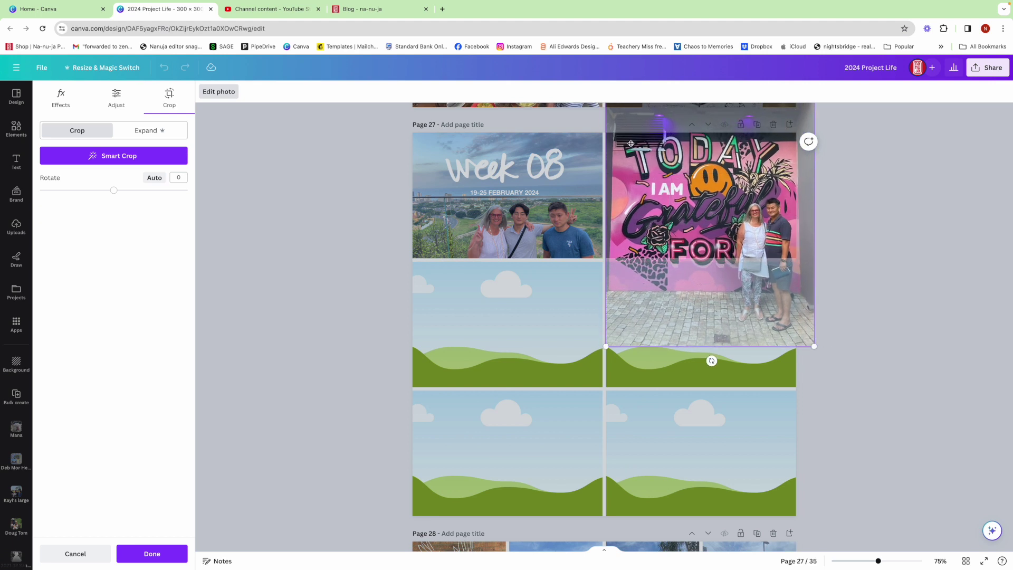
pyautogui.moveTo(605, 346); pyautogui.dragTo(596, 360)
pyautogui.moveTo(692, 210); pyautogui.dragTo(691, 199)
pyautogui.click(870, 216)
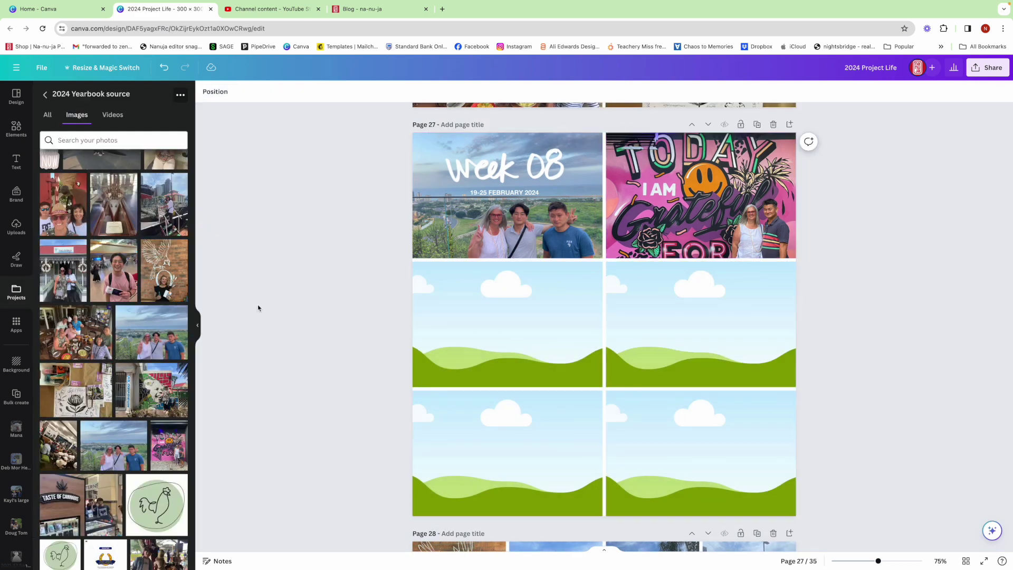
# - Fill the grid's middle row with the palm-lined promenade photo and the selfie in front of the painted wall
pyautogui.scroll(3, 130, 329)
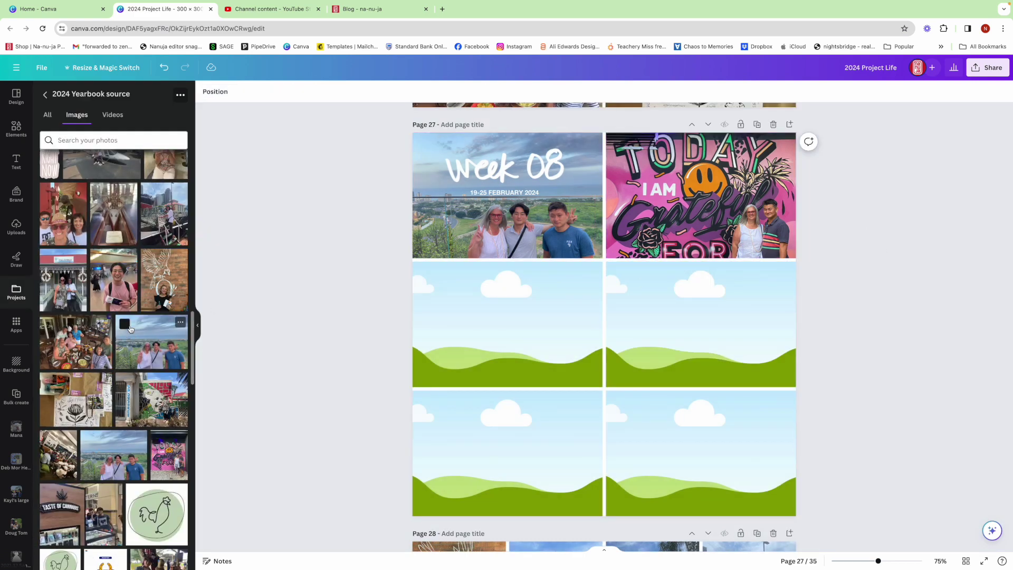
pyautogui.scroll(5, 131, 329)
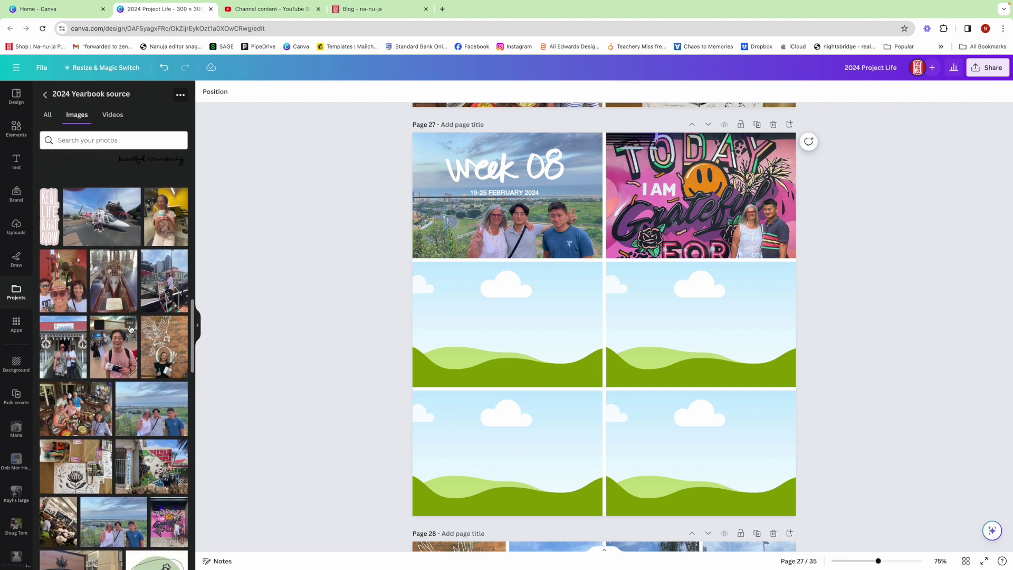
pyautogui.scroll(3, 131, 329)
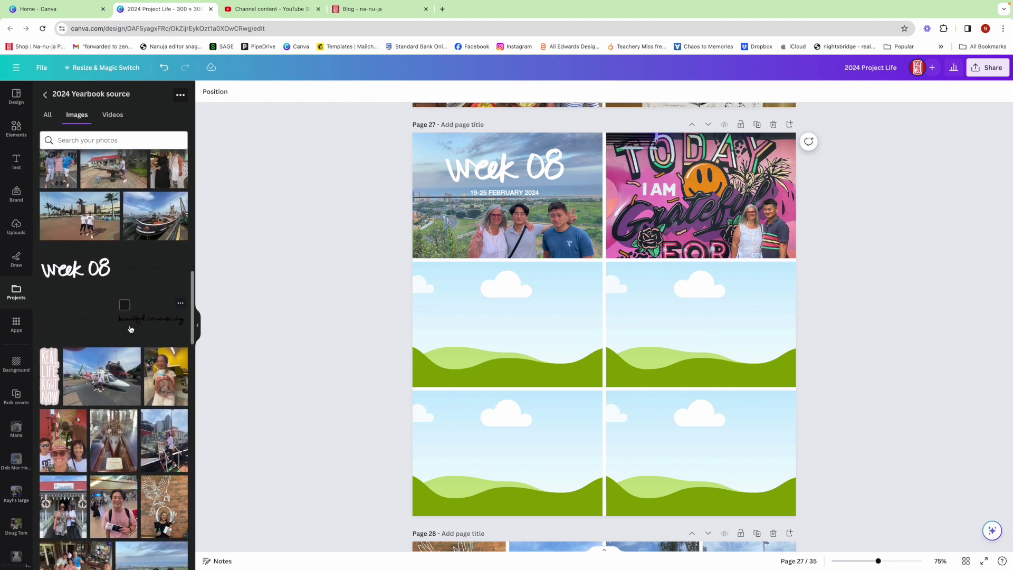
pyautogui.moveTo(85, 271); pyautogui.dragTo(487, 306)
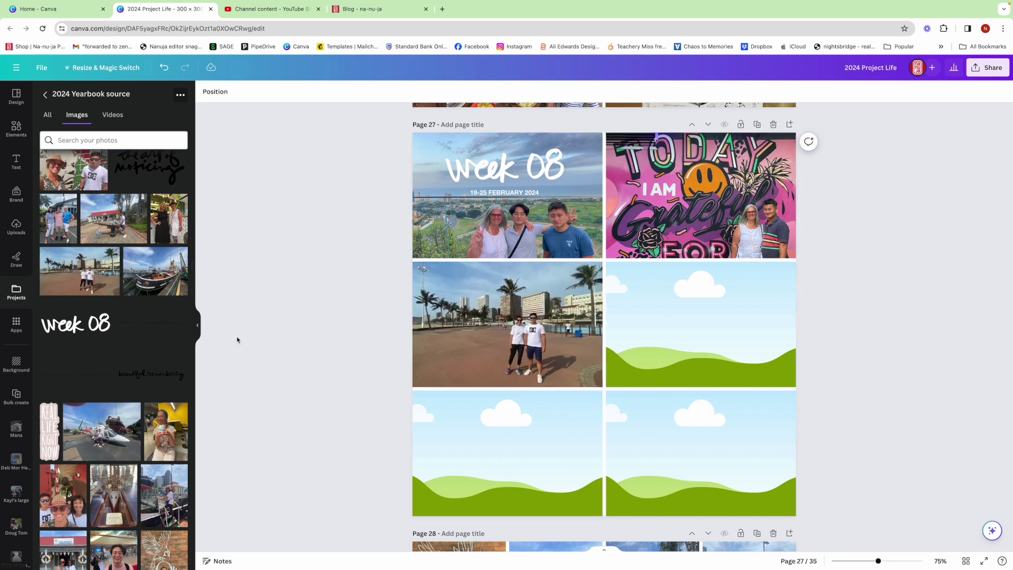
pyautogui.moveTo(72, 162); pyautogui.dragTo(750, 283)
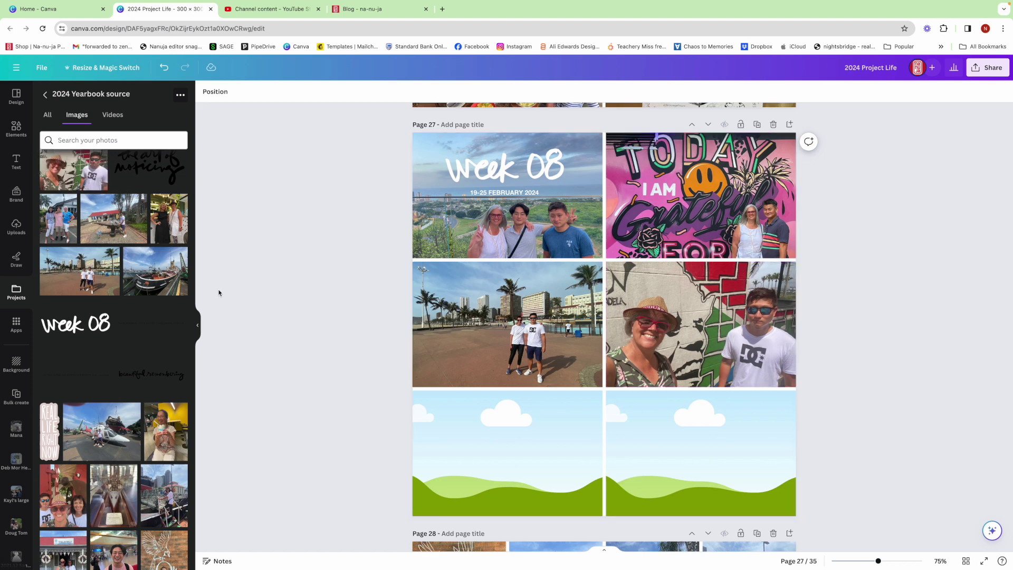
# - Fill the grid's bottom row with the group restaurant meal photo and the "Sip & Paint" artwork photo
pyautogui.scroll(-5, 177, 310)
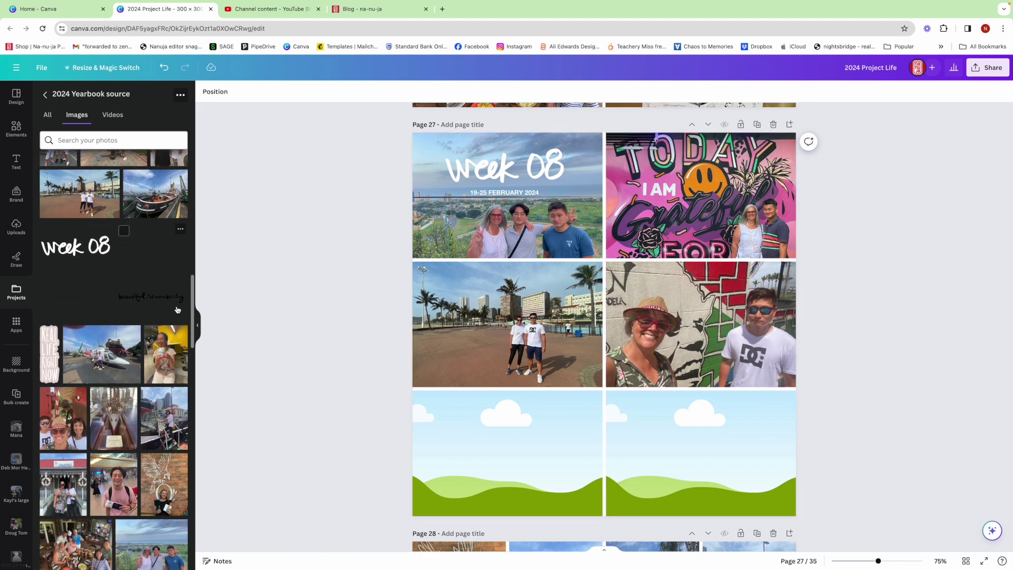
pyautogui.scroll(-1, 178, 309)
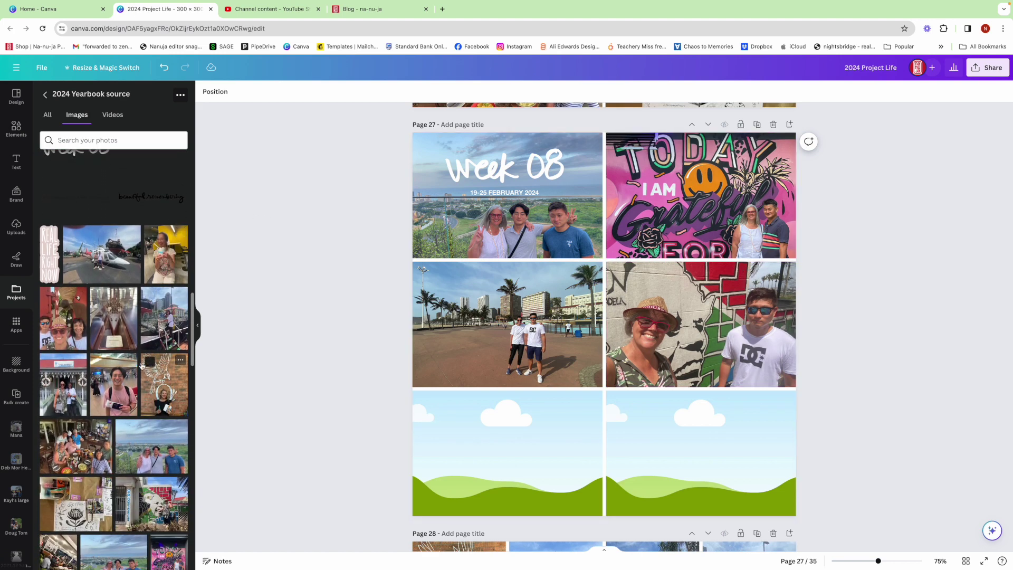
pyautogui.moveTo(68, 452); pyautogui.dragTo(469, 442)
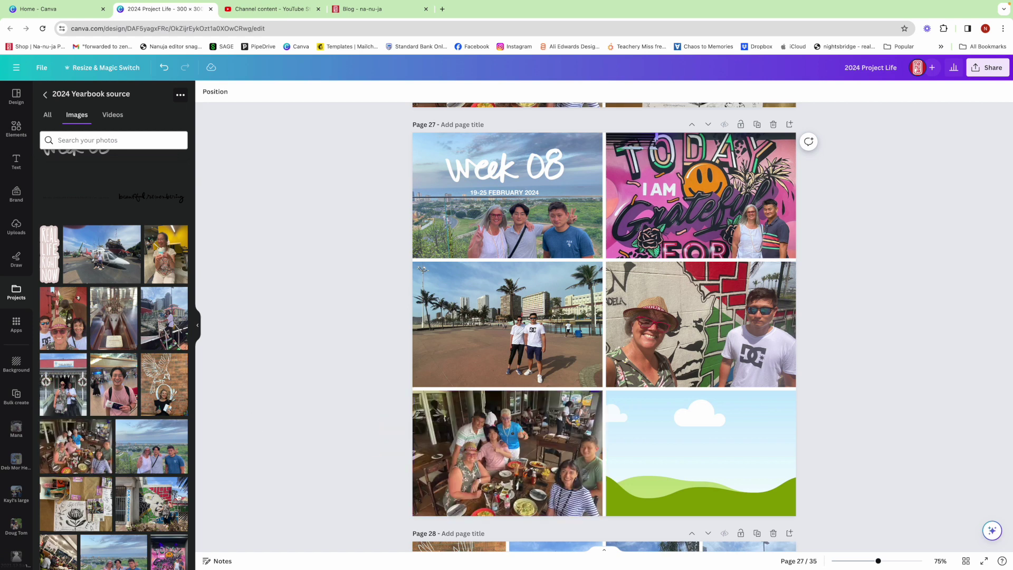
pyautogui.moveTo(66, 510); pyautogui.dragTo(696, 453)
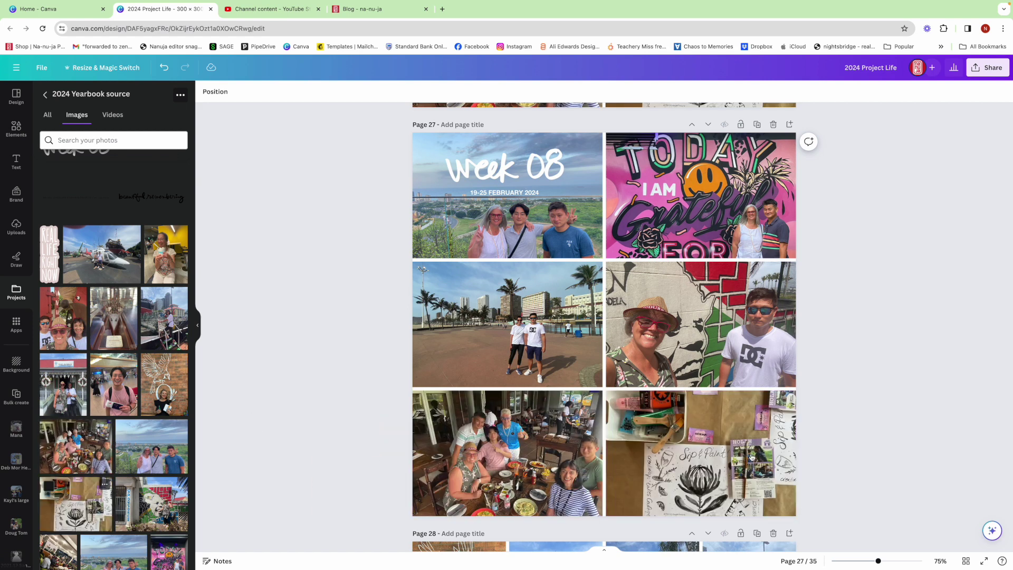
# - Add the "Real Life Right Now" sticker to the promenade photo's lower-left corner, scaled down and cropped to the words "Real Life"
pyautogui.click(49, 255)
pyautogui.moveTo(597, 305); pyautogui.dragTo(580, 254)
pyautogui.moveTo(597, 316); pyautogui.dragTo(443, 391)
pyautogui.moveTo(441, 426); pyautogui.dragTo(447, 383)
pyautogui.press('Escape')
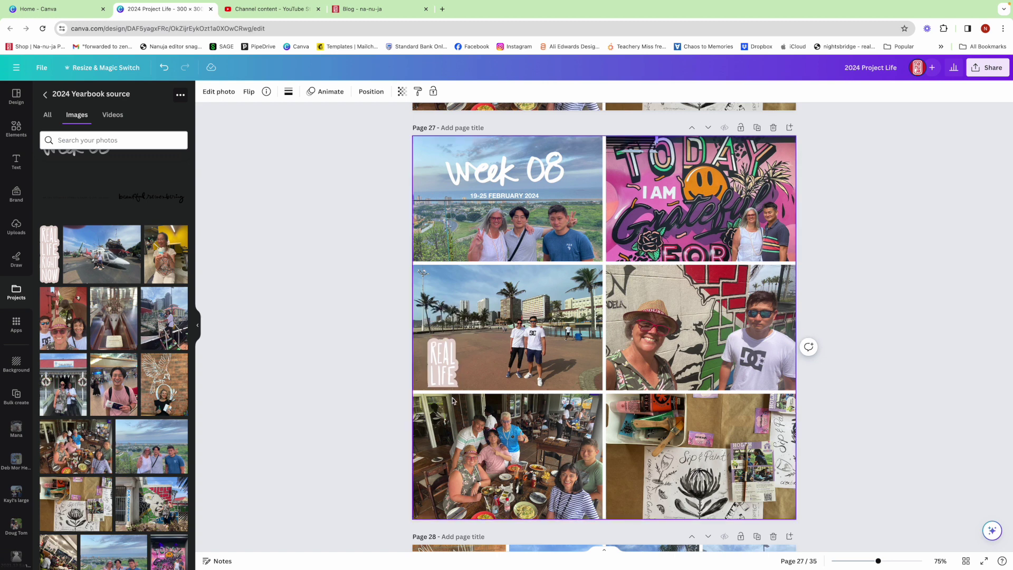
# - Duplicate the "Real Life" sticker on the promenade photo and recrop the copy to show the words "Right Now"
pyautogui.click(449, 368)
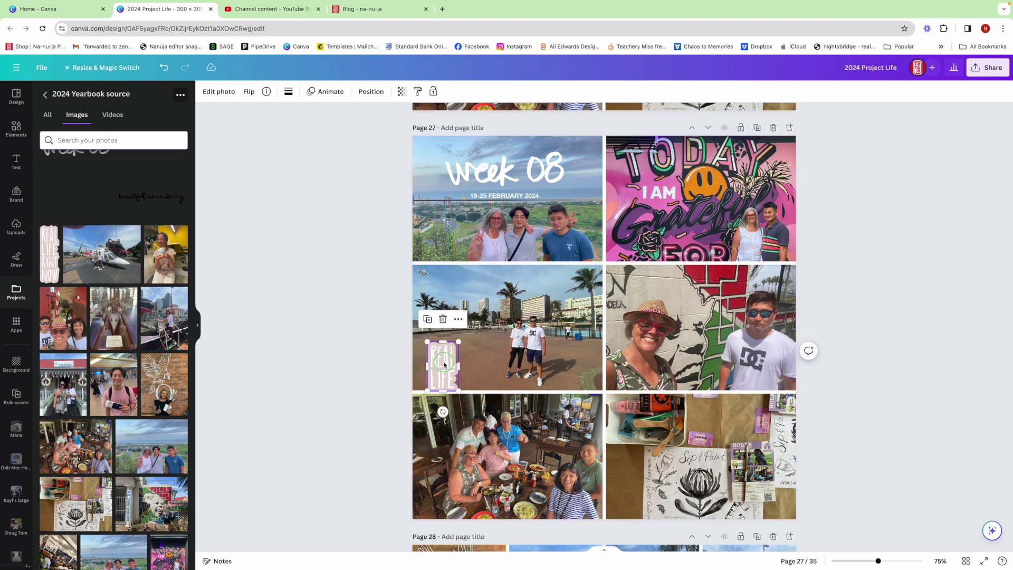
pyautogui.rightClick(445, 364)
pyautogui.click(480, 354)
pyautogui.moveTo(444, 368); pyautogui.dragTo(477, 395)
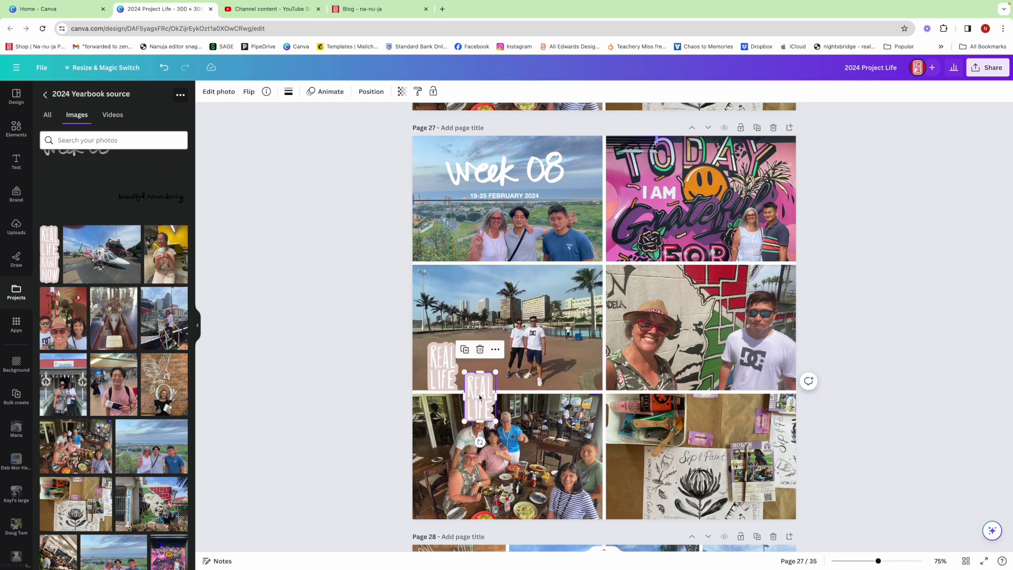
pyautogui.doubleClick(476, 396)
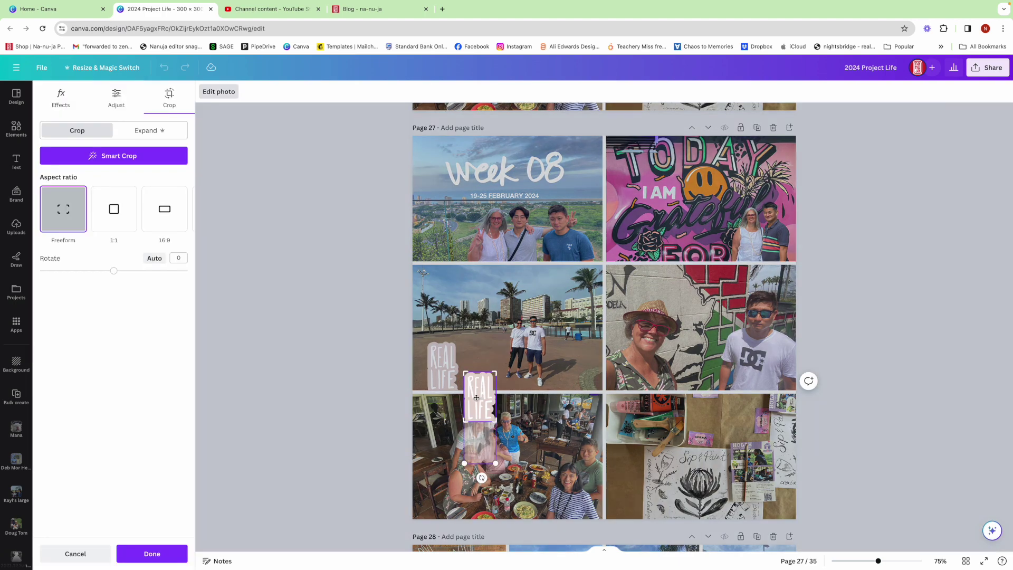
pyautogui.moveTo(477, 396); pyautogui.dragTo(475, 338)
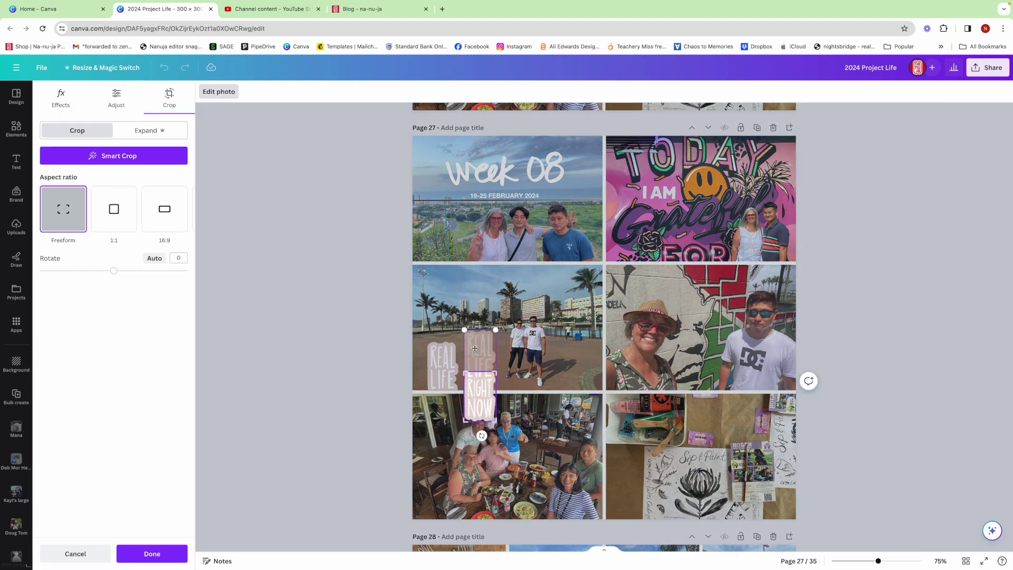
pyautogui.click(507, 395)
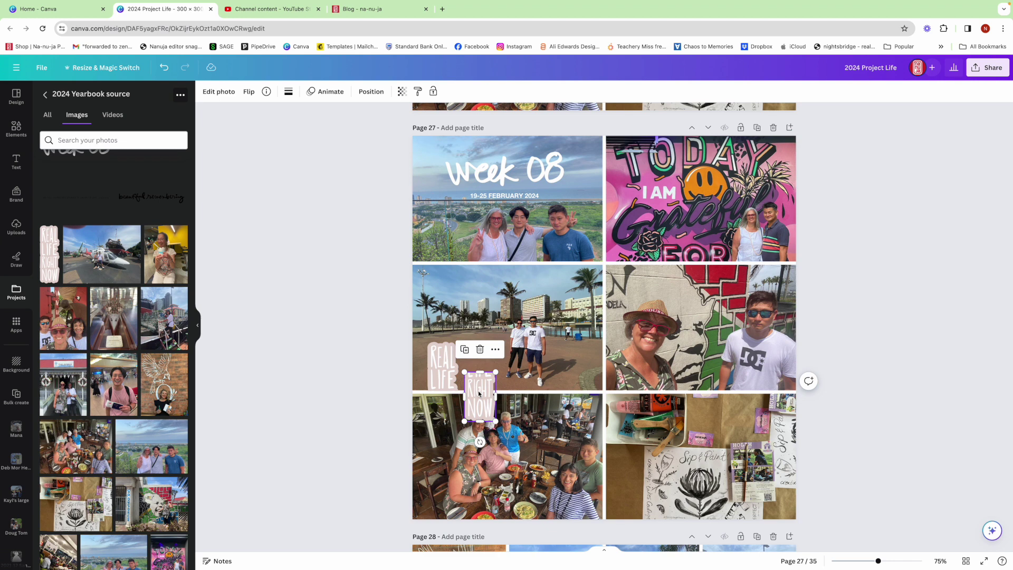
# - Place the "Right Now" sticker beside "Real Life" and trim the leftover lettering from its upper edge
pyautogui.moveTo(478, 393); pyautogui.dragTo(478, 363)
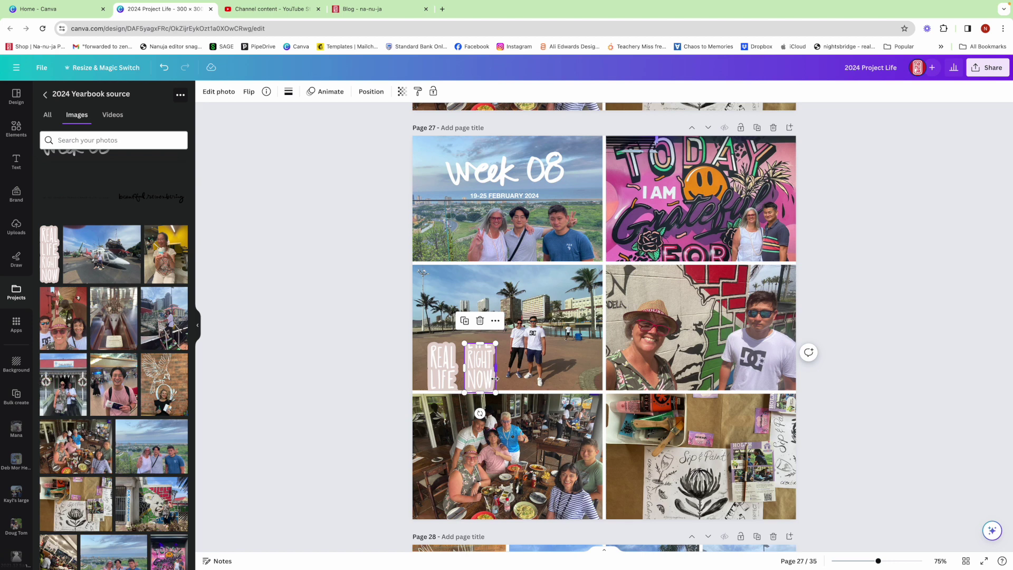
pyautogui.moveTo(482, 341); pyautogui.dragTo(482, 347)
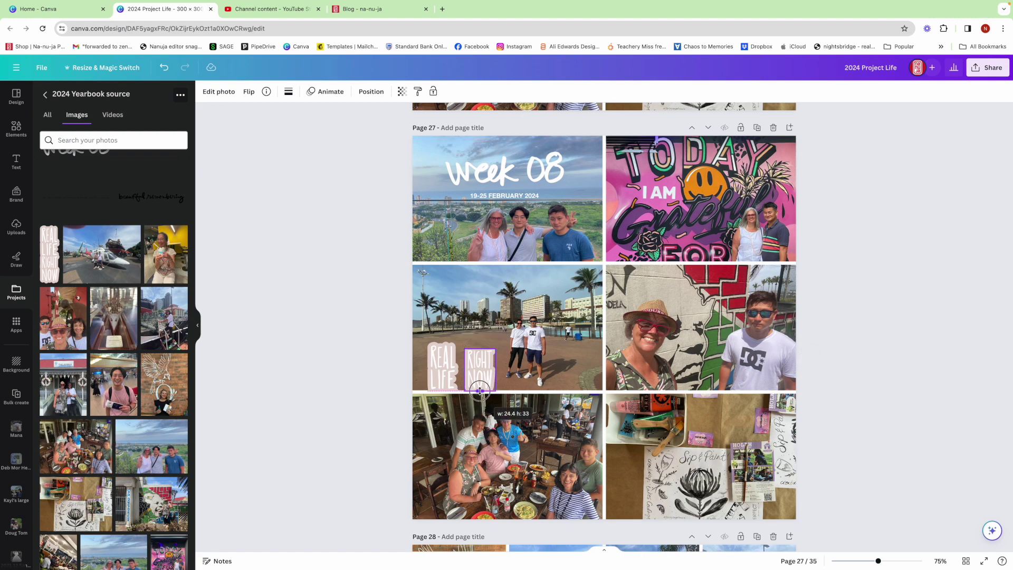
pyautogui.hotkey('ctrl', 'z')
# - Add a new page after the week 08 page and insert a photo grid of four columns by three rows, fitted to the page edges
pyautogui.click(787, 123)
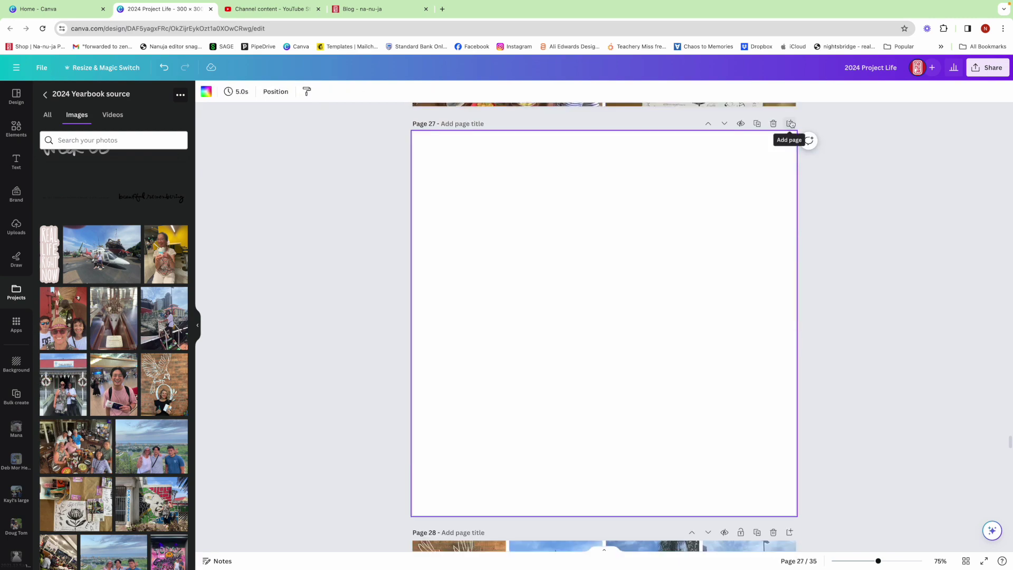
pyautogui.click(16, 129)
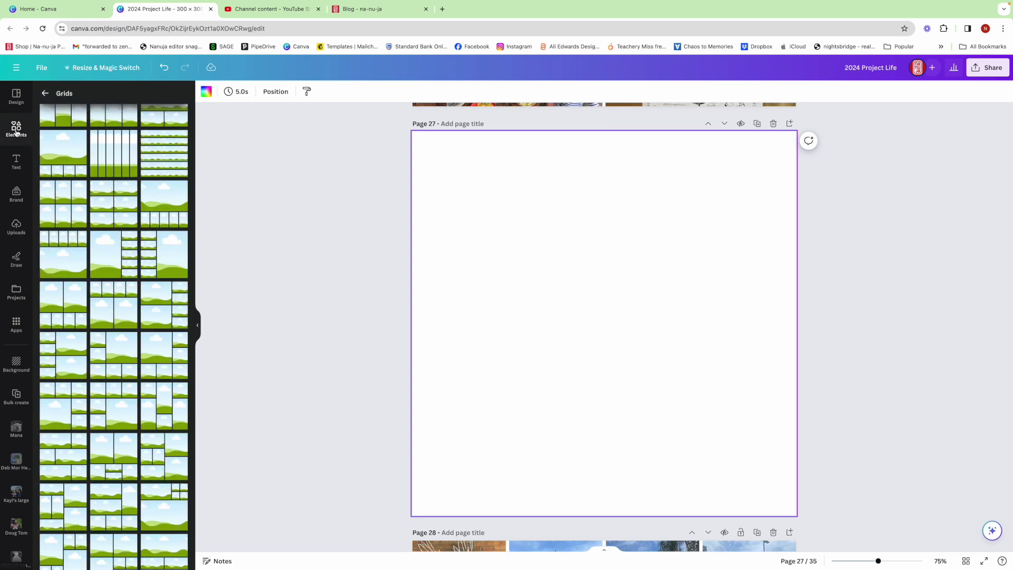
pyautogui.scroll(-10, 154, 317)
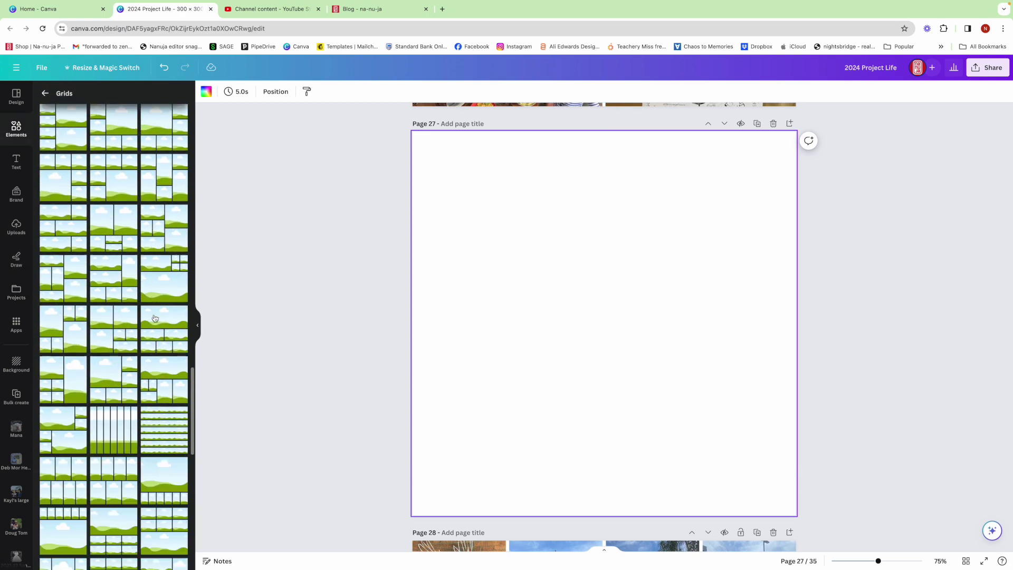
pyautogui.scroll(-3, 155, 317)
pyautogui.click(110, 535)
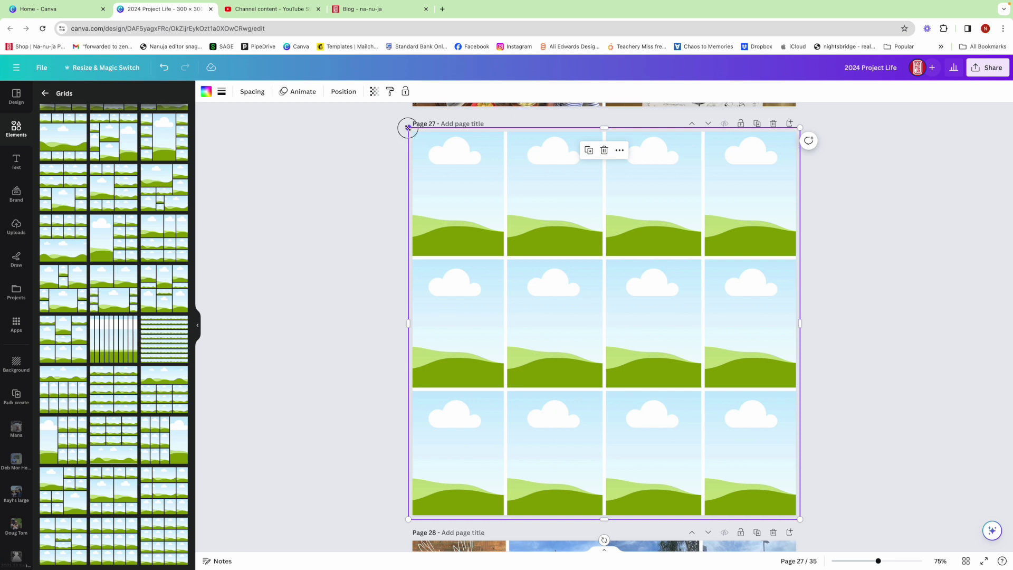
pyautogui.moveTo(408, 127); pyautogui.dragTo(412, 132)
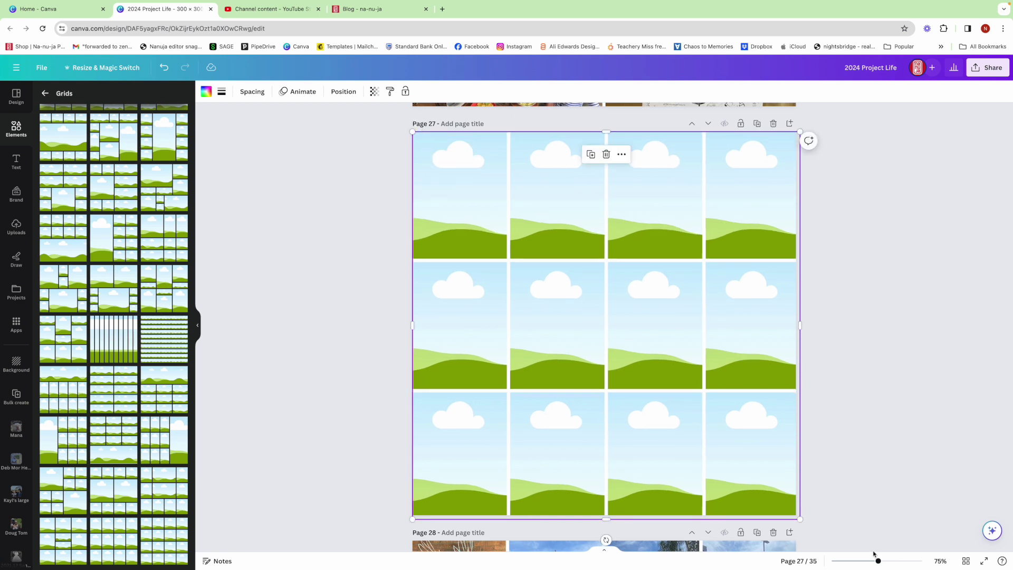
pyautogui.moveTo(800, 519); pyautogui.dragTo(795, 514)
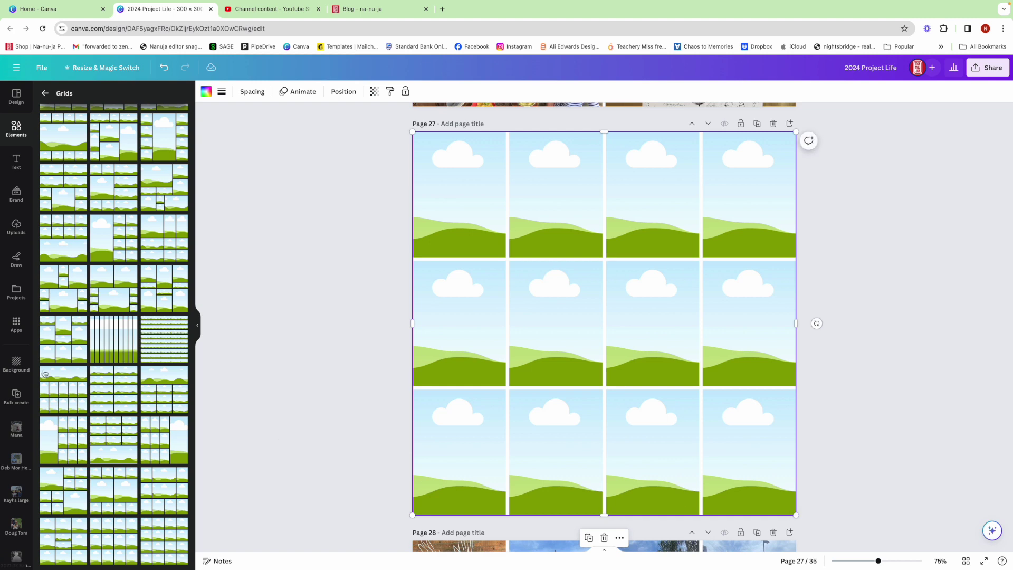
# - Fill the grid's first column with the winged wall-drawing photo, the seated audience photo and the outdoor photo of three people
pyautogui.click(16, 291)
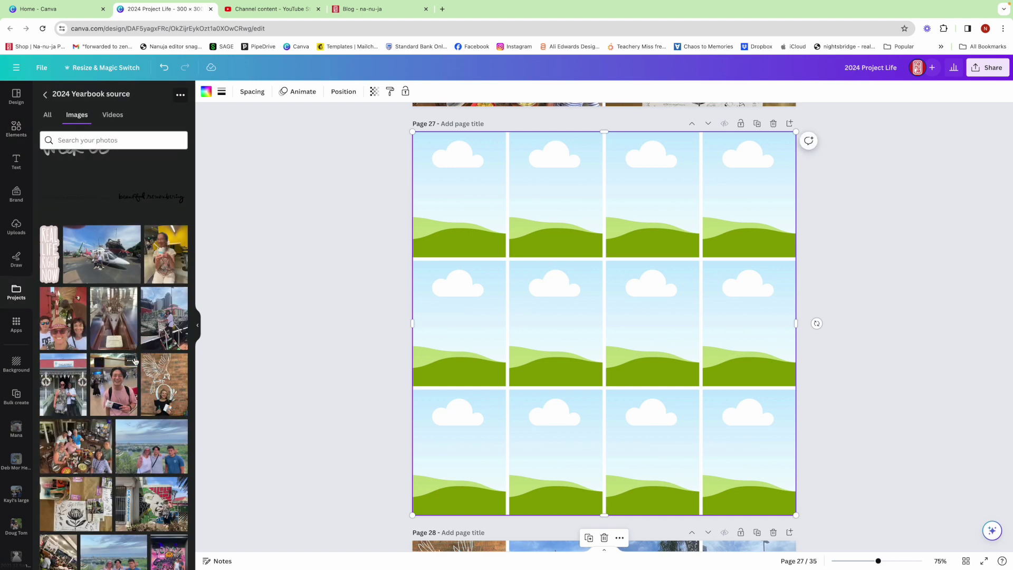
pyautogui.scroll(1, 135, 361)
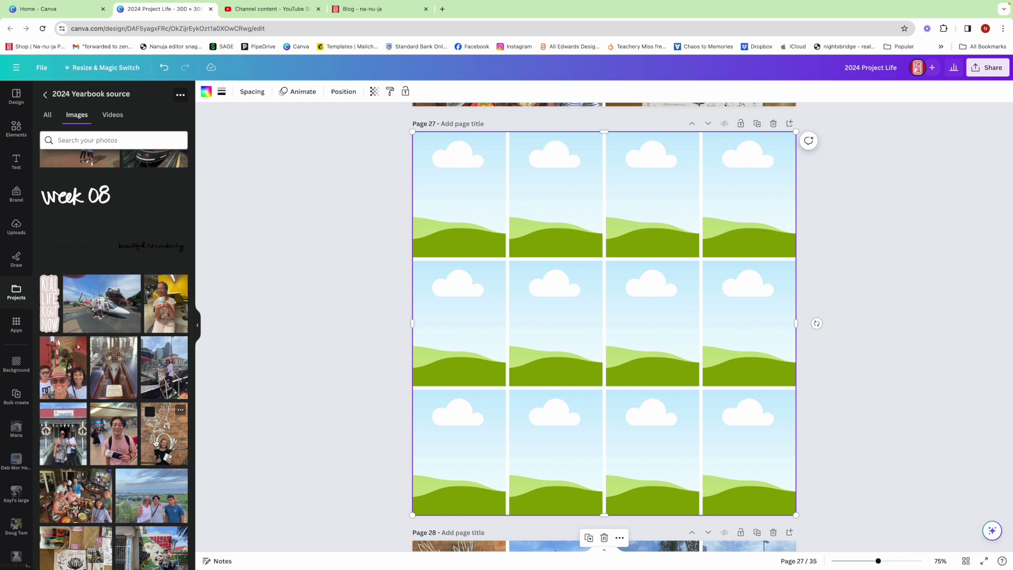
pyautogui.moveTo(156, 437); pyautogui.dragTo(490, 176)
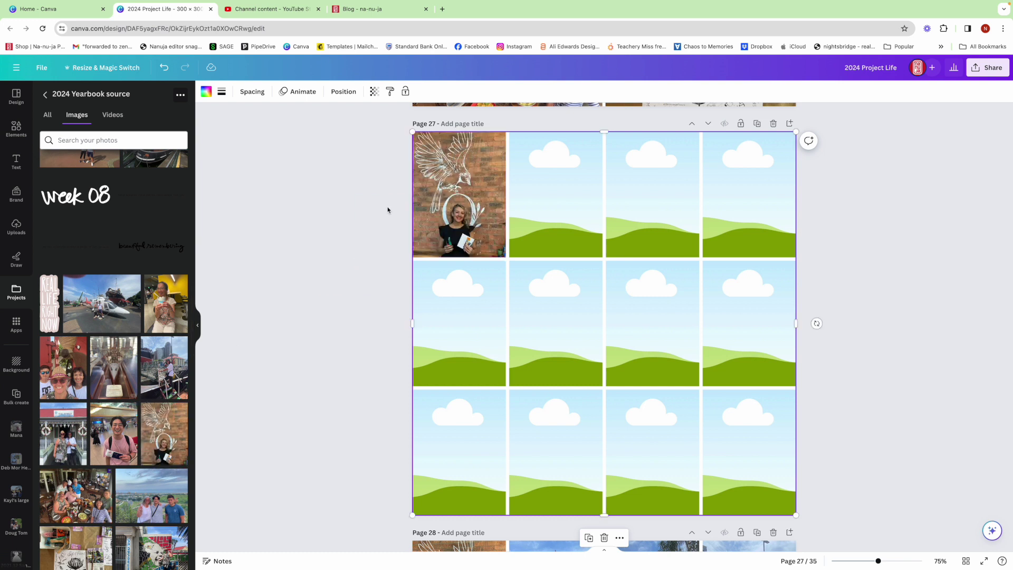
pyautogui.scroll(-3, 155, 446)
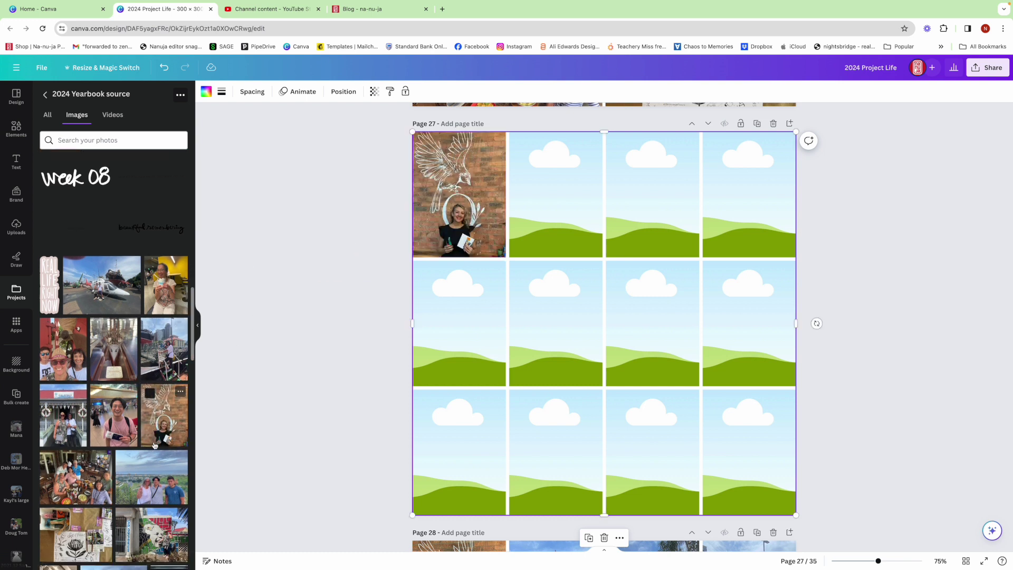
pyautogui.scroll(2, 154, 444)
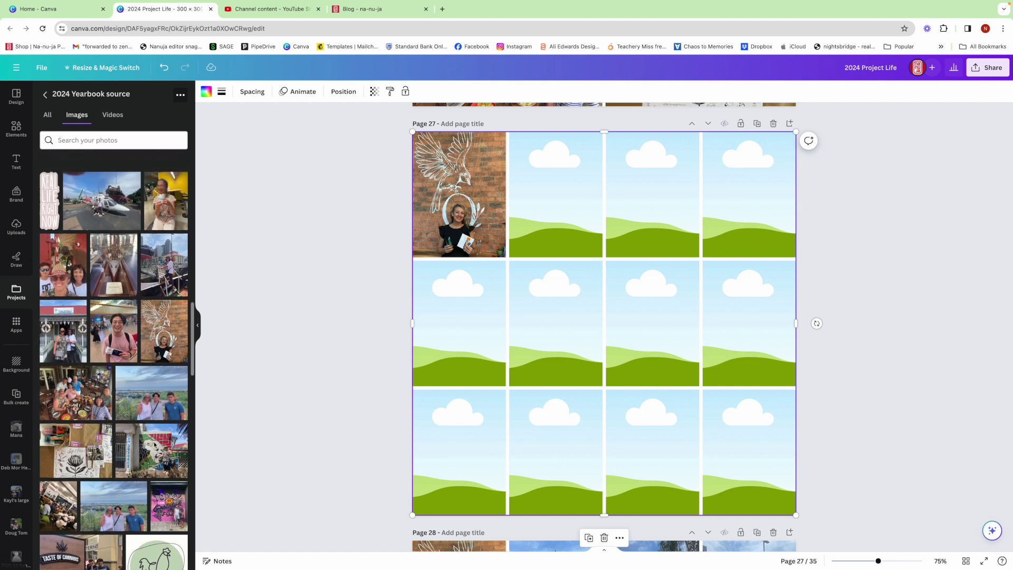
pyautogui.scroll(5, 154, 445)
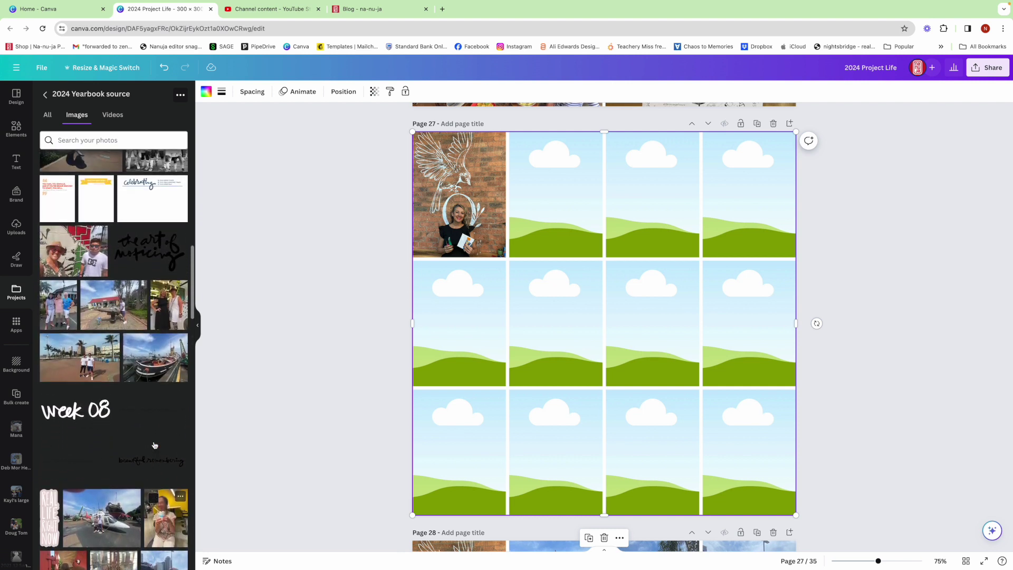
pyautogui.scroll(-6, 155, 445)
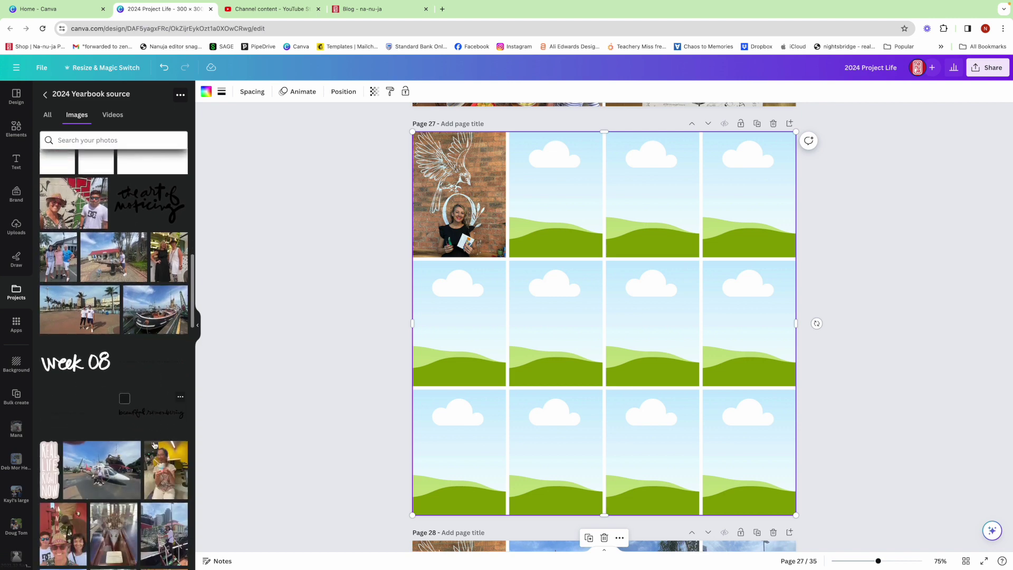
pyautogui.click(58, 470)
pyautogui.scroll(-6, 115, 451)
pyautogui.scroll(12, 117, 448)
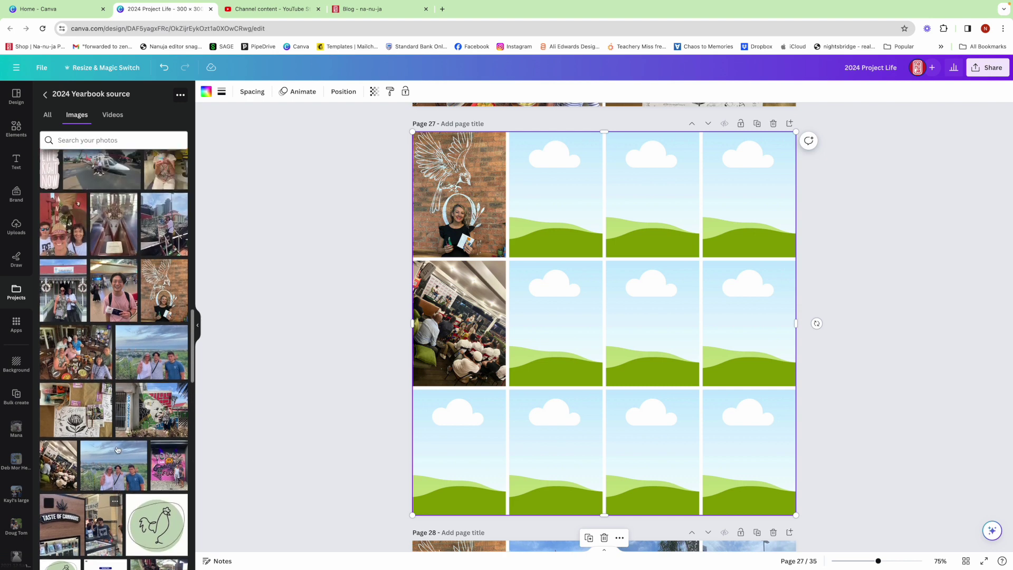
pyautogui.moveTo(58, 285); pyautogui.dragTo(471, 419)
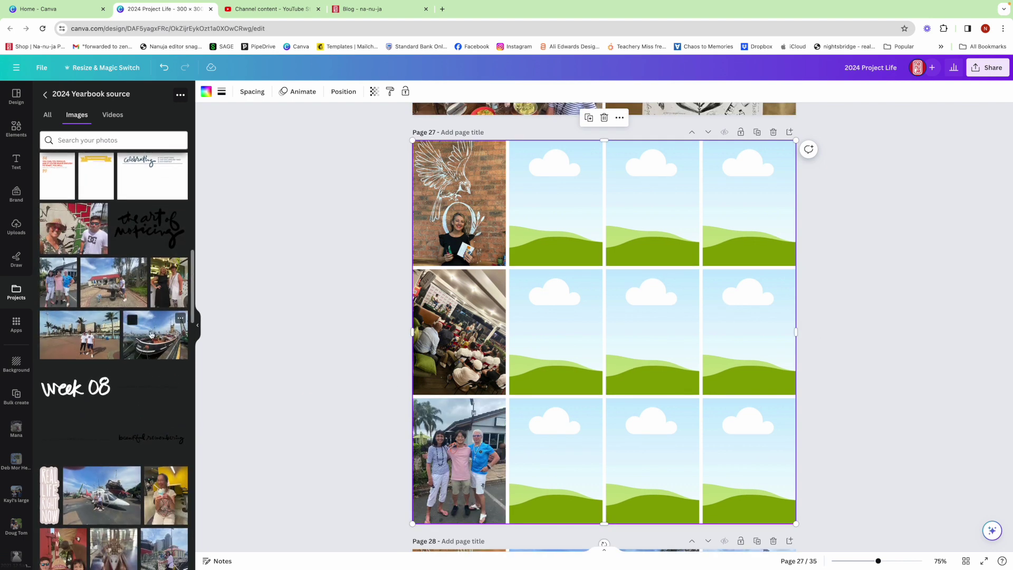
# - Place the cannon photo in the third column's top cell, adjusting its framing, and the photo of two women in the second column's middle cell
pyautogui.scroll(8, 151, 335)
pyautogui.scroll(-15, 150, 335)
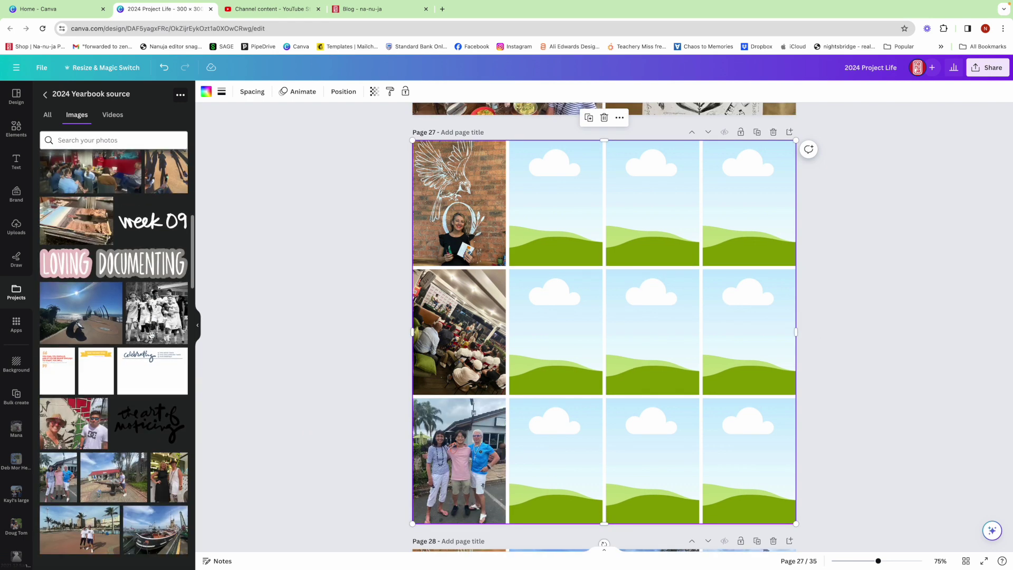
pyautogui.moveTo(107, 275); pyautogui.dragTo(653, 206)
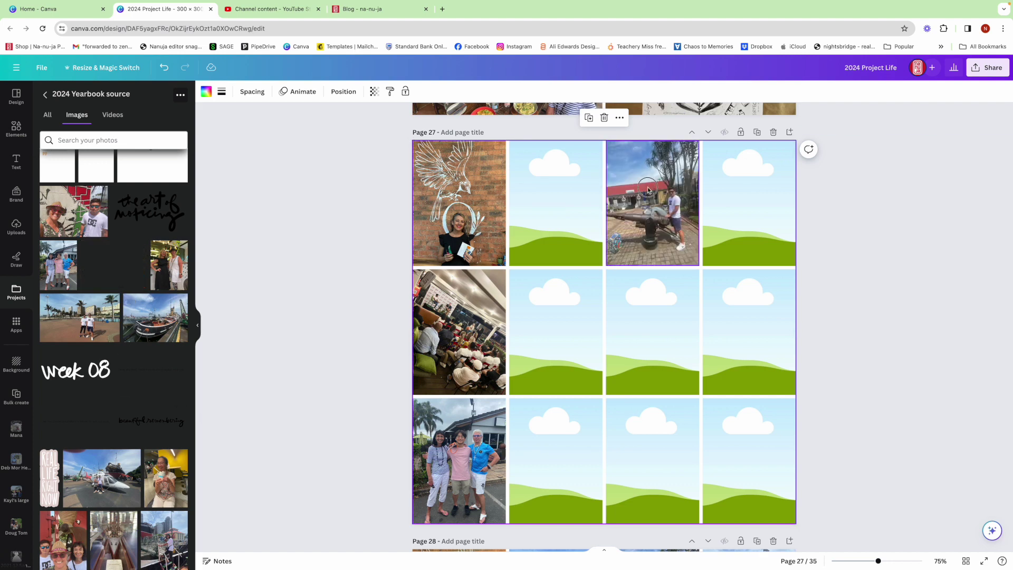
pyautogui.doubleClick(652, 206)
pyautogui.scroll(-1, 130, 293)
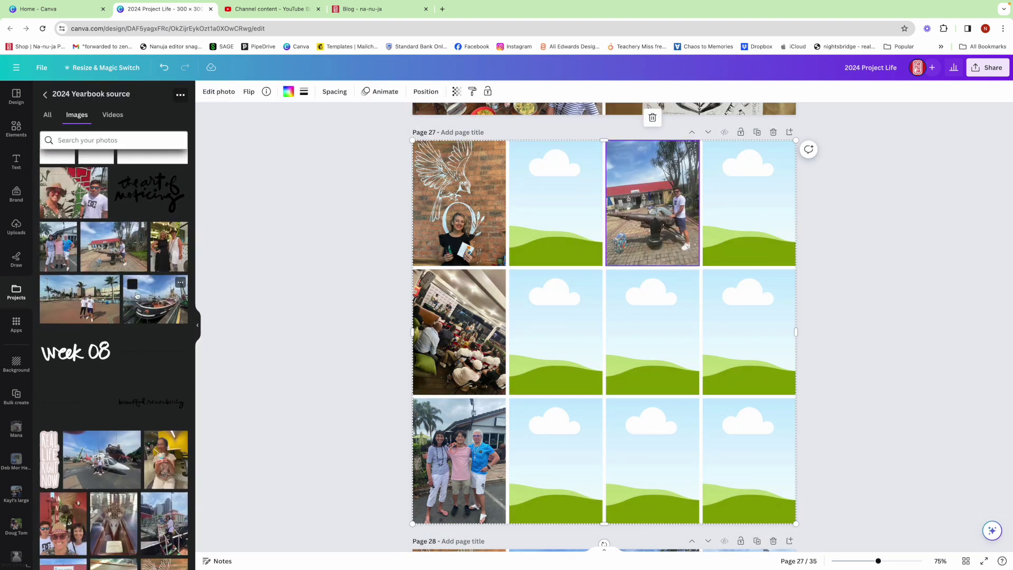
pyautogui.click(181, 231)
pyautogui.scroll(-1, 180, 238)
# - Fill the bottom row's third cell with the harbour boat photo and its fourth cell with the ice-cream photo
pyautogui.moveTo(179, 300); pyautogui.dragTo(652, 460)
pyautogui.doubleClick(653, 460)
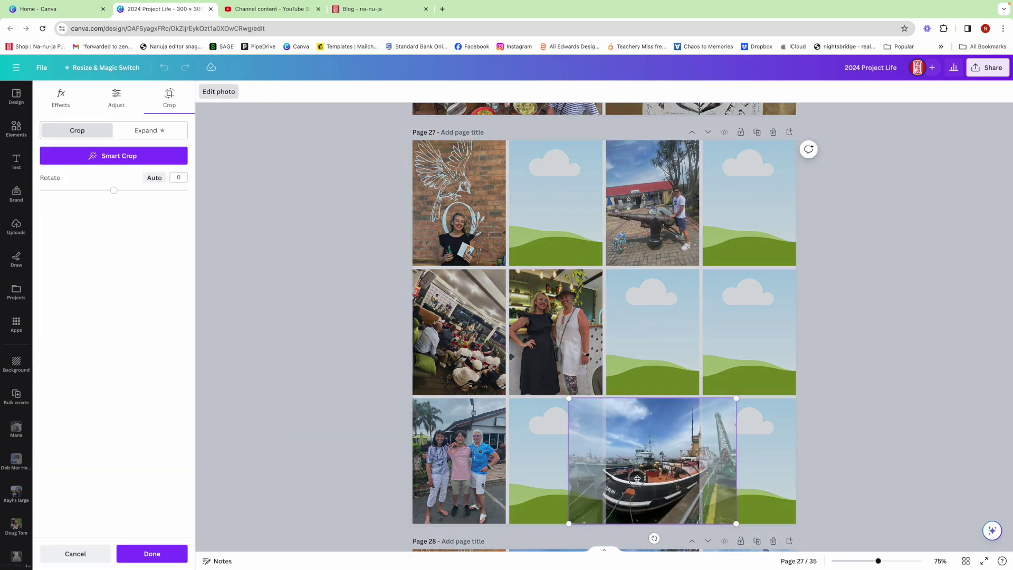
pyautogui.press('Escape')
pyautogui.moveTo(166, 448); pyautogui.dragTo(749, 459)
# - Fill the middle row's third cell with the display-case photo, and the fourth column's upper cells with the gangway photo and the three-person selfie
pyautogui.scroll(-3, 113, 370)
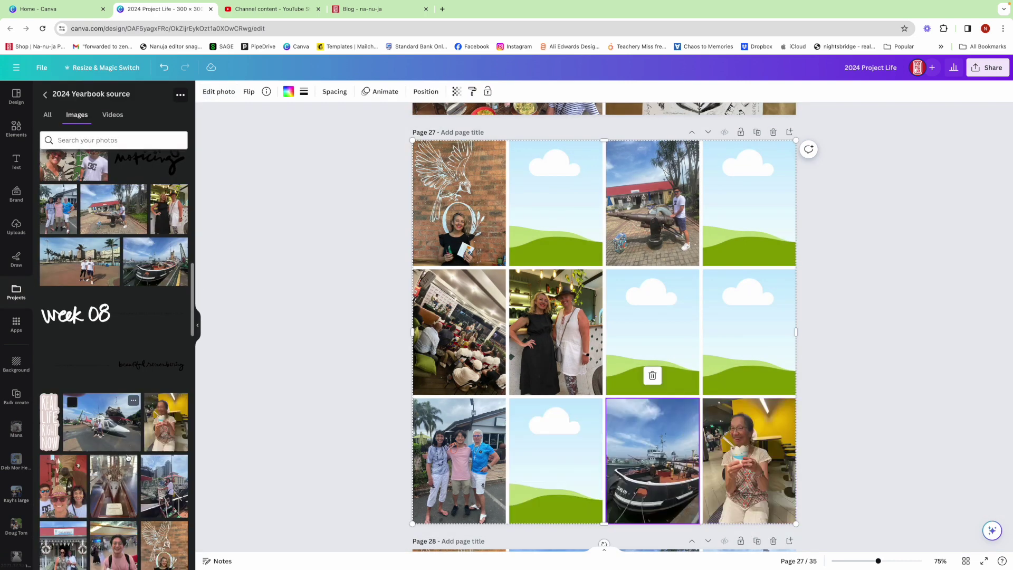
pyautogui.click(113, 432)
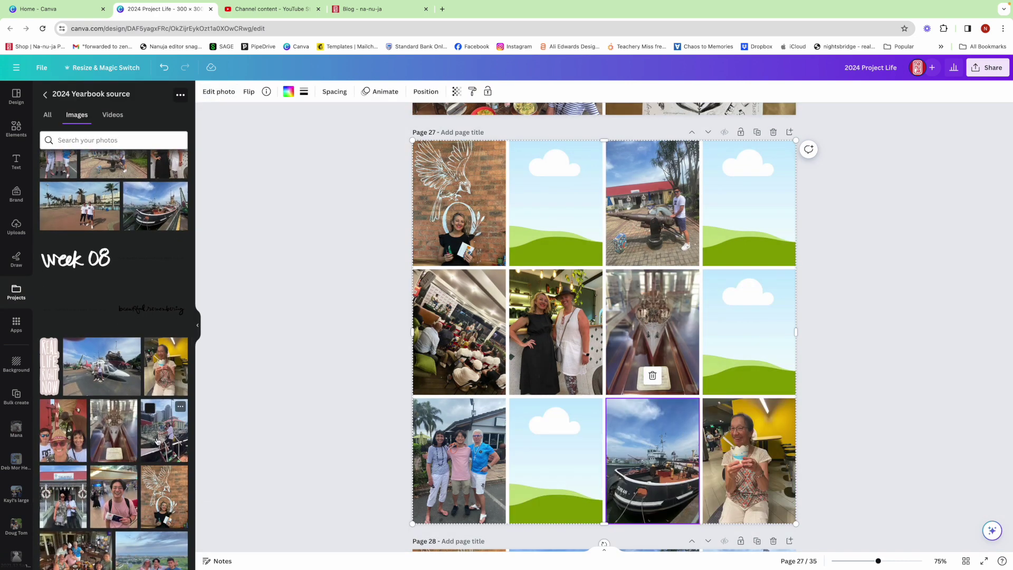
pyautogui.moveTo(164, 434); pyautogui.dragTo(749, 203)
pyautogui.moveTo(63, 434); pyautogui.dragTo(749, 333)
# - Fill the second column's top cell with the red-roofed entrance photo and its bottom cell with the smiling man in the pink T-shirt
pyautogui.scroll(-1, 142, 390)
pyautogui.click(63, 451)
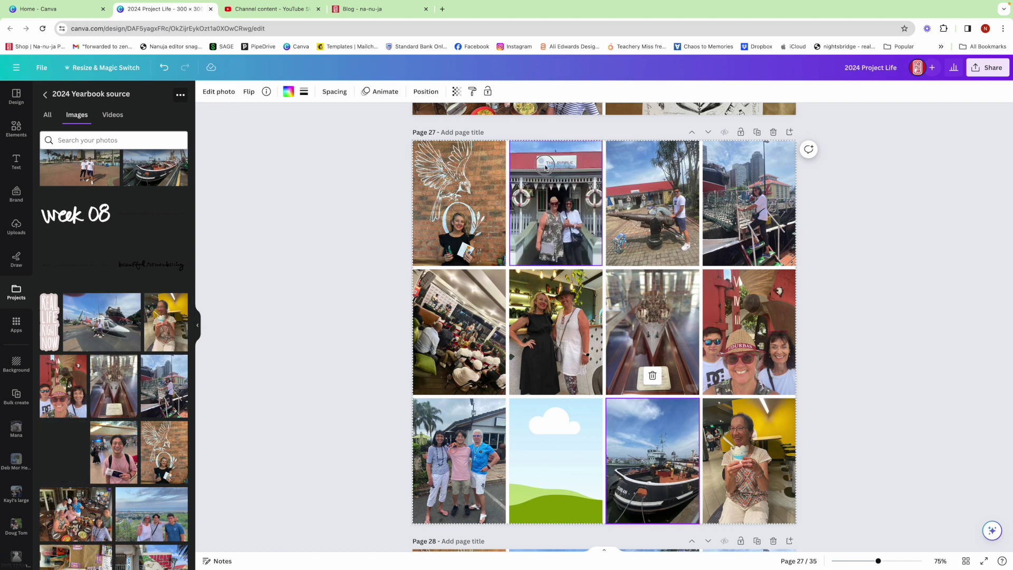
pyautogui.click(113, 451)
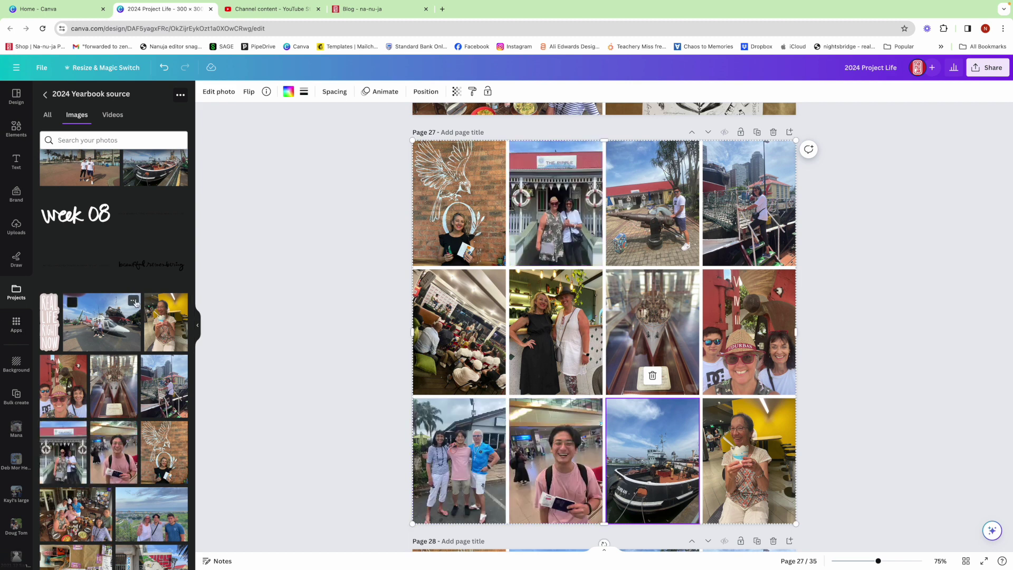
# - Place the pink LOVING sticker near the bottom of page 27, across the bottom row's first and second photos
pyautogui.scroll(6, 136, 304)
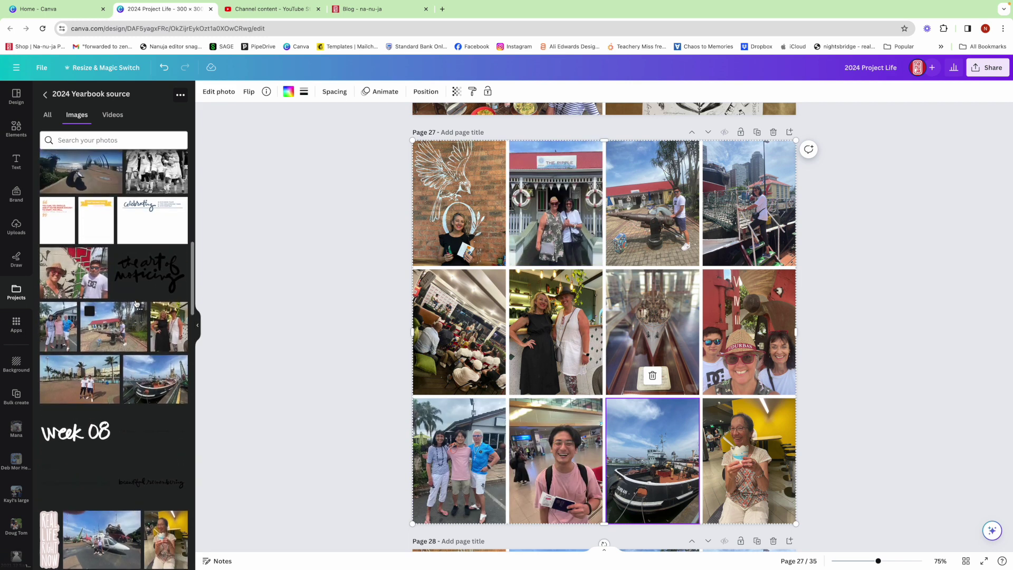
pyautogui.scroll(4, 135, 304)
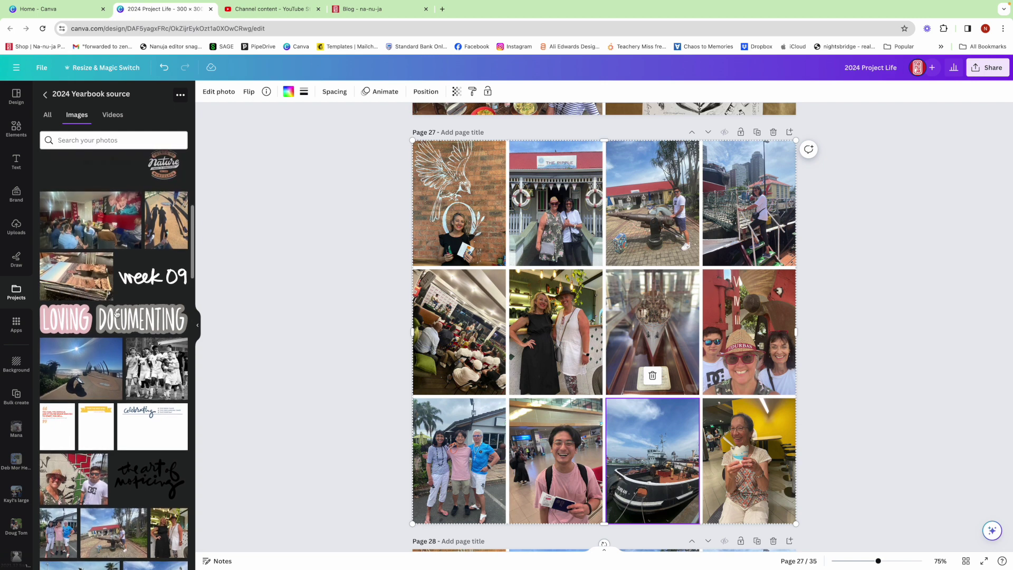
pyautogui.scroll(-1, 120, 334)
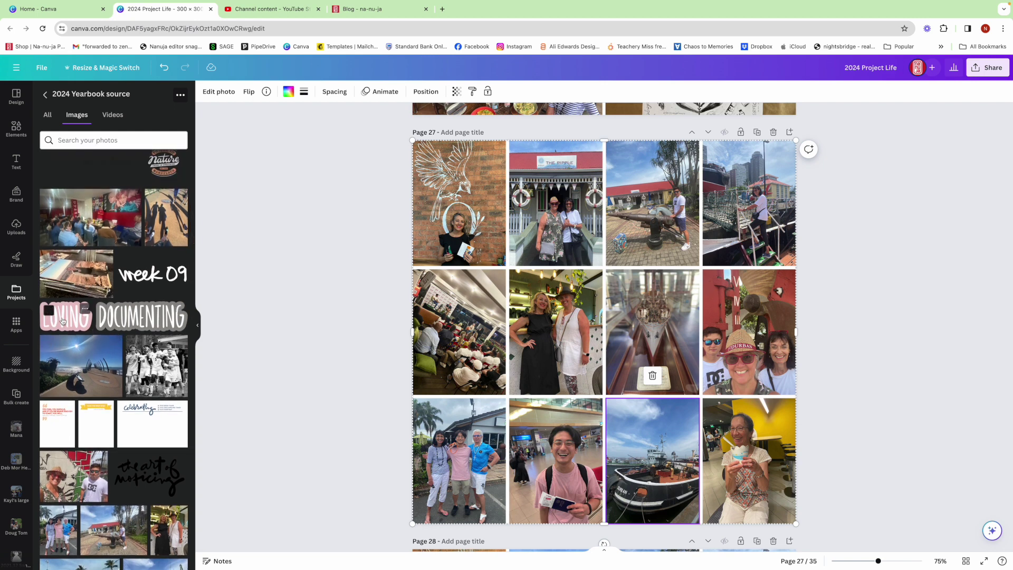
pyautogui.moveTo(62, 320); pyautogui.dragTo(506, 484)
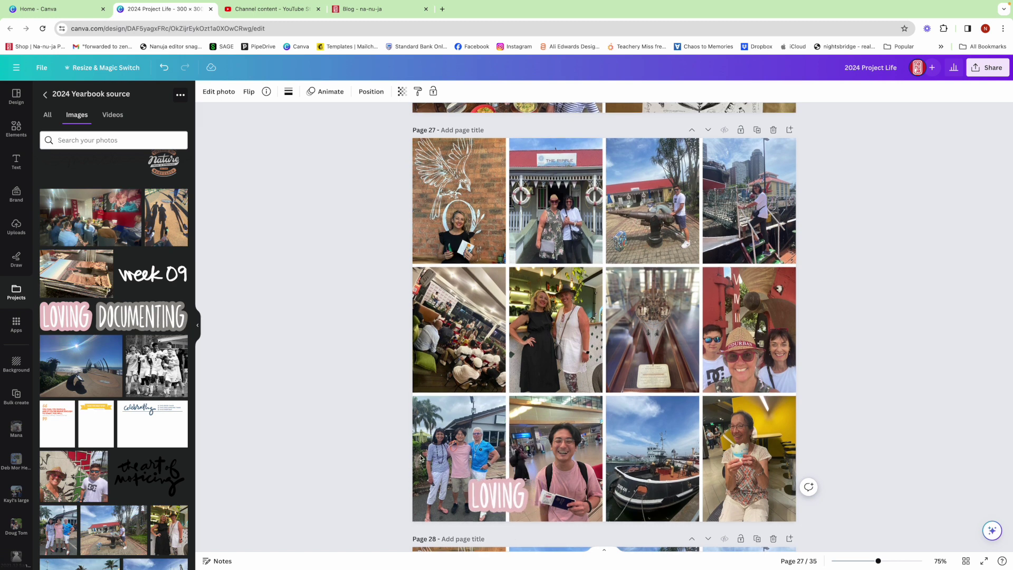
# - Add the DOCUMENTING sticker across the gap below the third and fourth top-row photos, and shrink both word stickers slightly
pyautogui.click(136, 322)
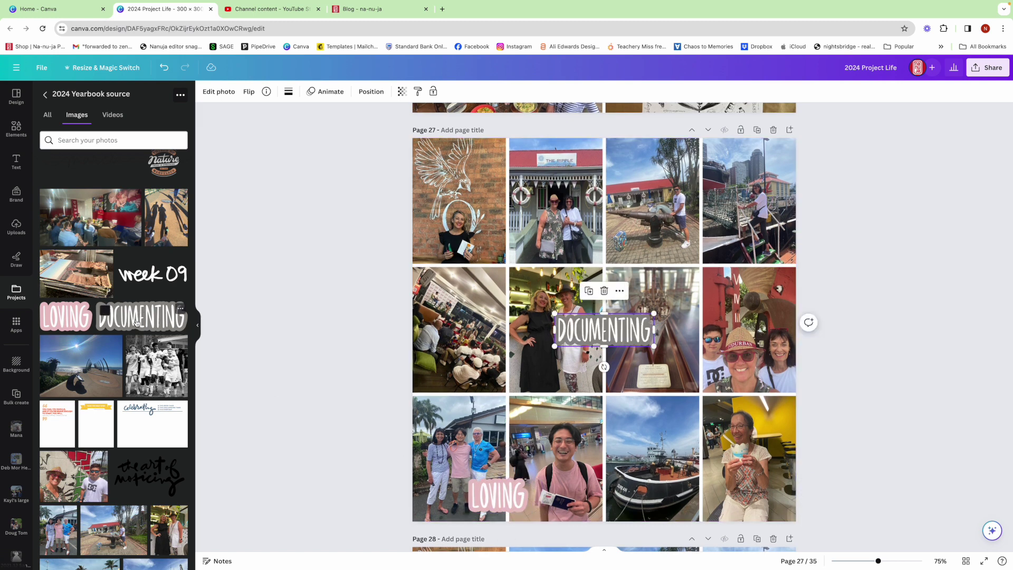
pyautogui.moveTo(633, 327); pyautogui.dragTo(725, 269)
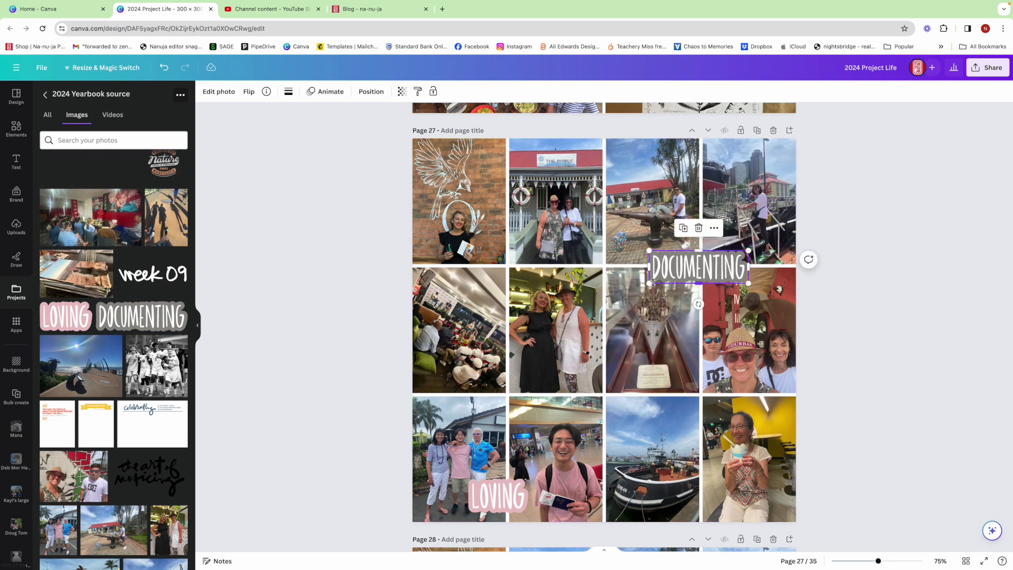
pyautogui.moveTo(650, 283); pyautogui.dragTo(659, 276)
pyautogui.press('Tab')
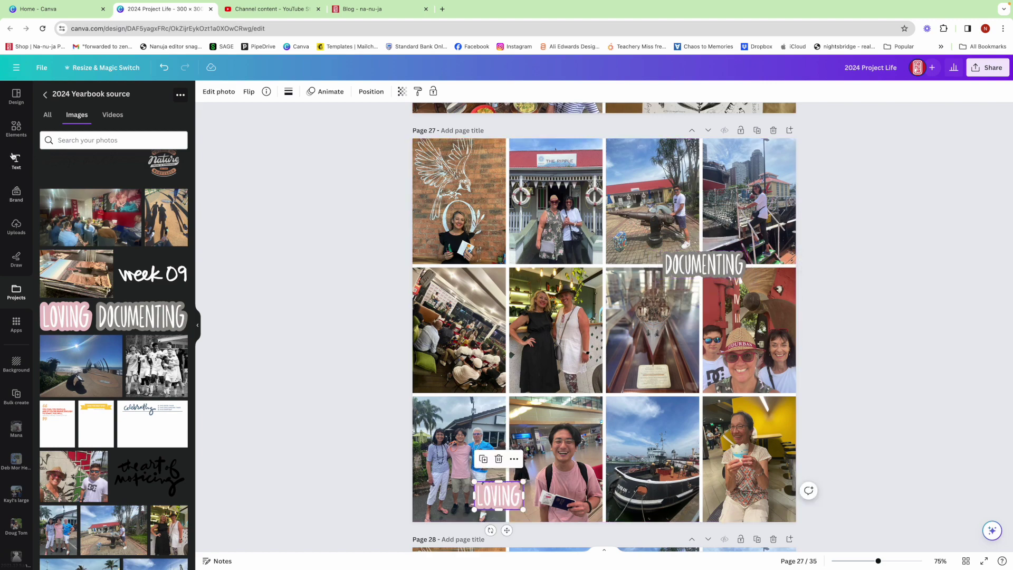
# - Replace the old element search with one for "hearts" and limit the results to graphics
pyautogui.click(16, 129)
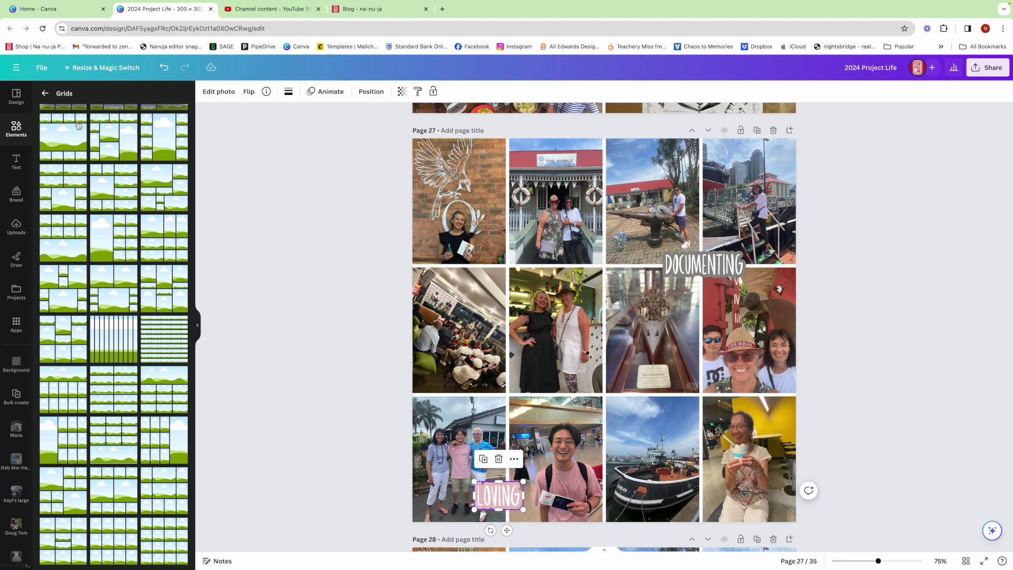
pyautogui.click(46, 91)
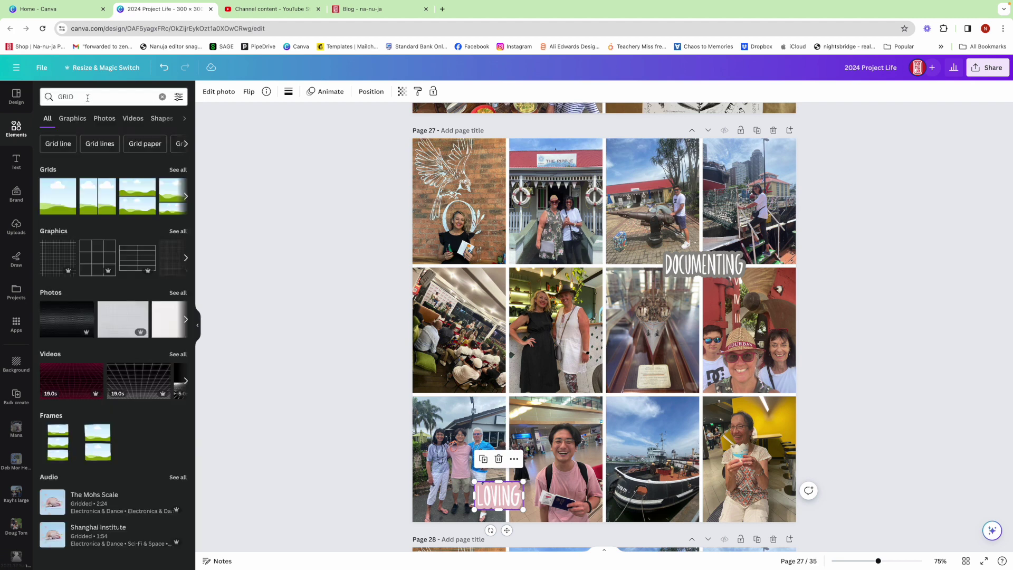
pyautogui.click(160, 97)
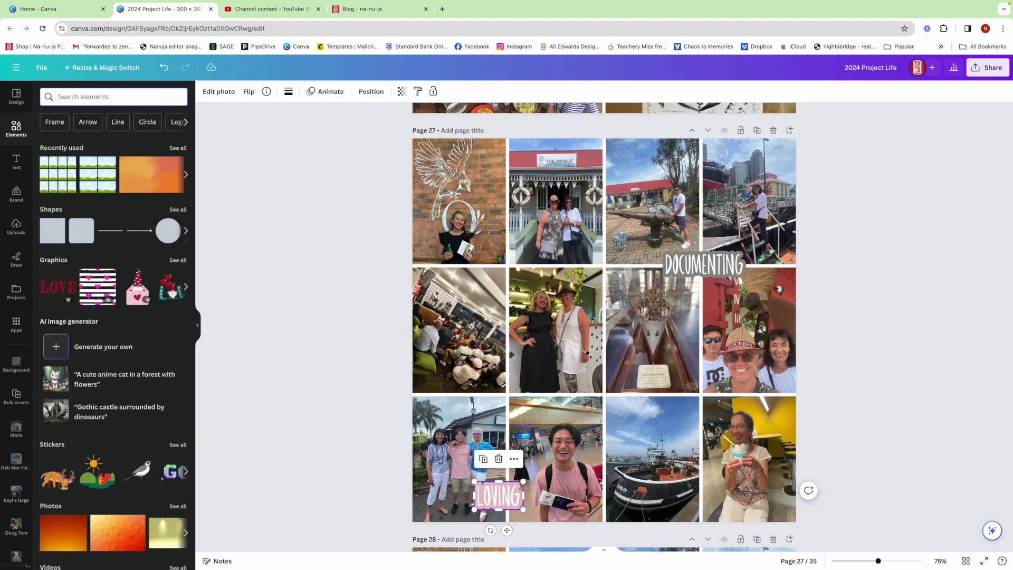
pyautogui.write('hearts')
pyautogui.press('Return')
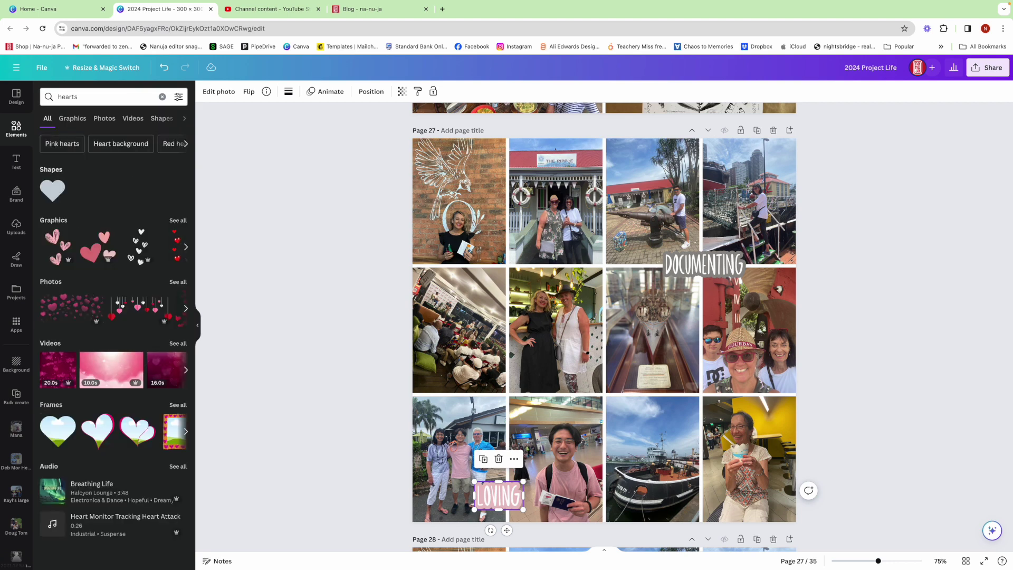
pyautogui.click(71, 119)
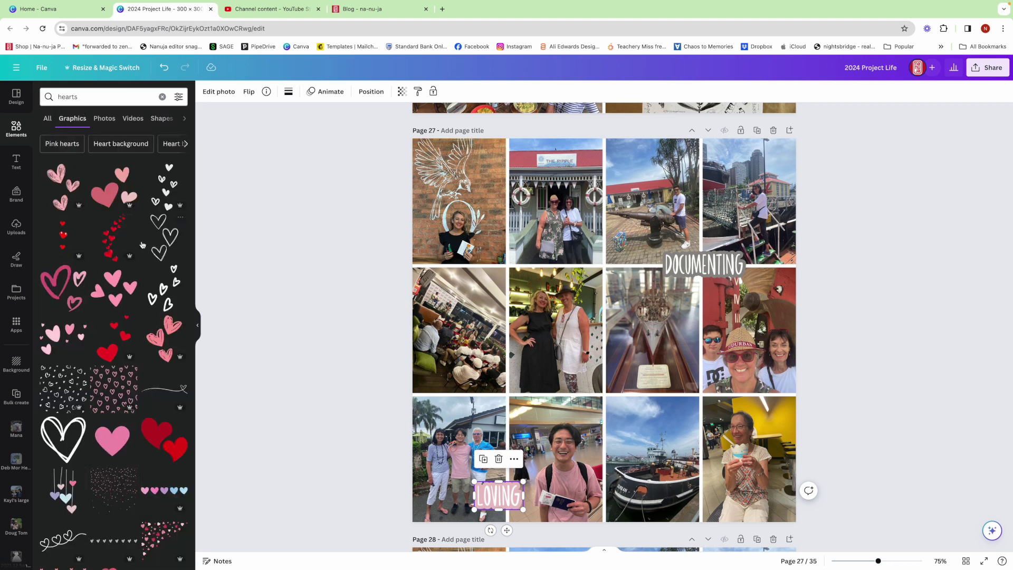
# - Insert the brush-stroke heart graphic and place it where the first two columns meet between the top and middle rows
pyautogui.scroll(-7, 136, 319)
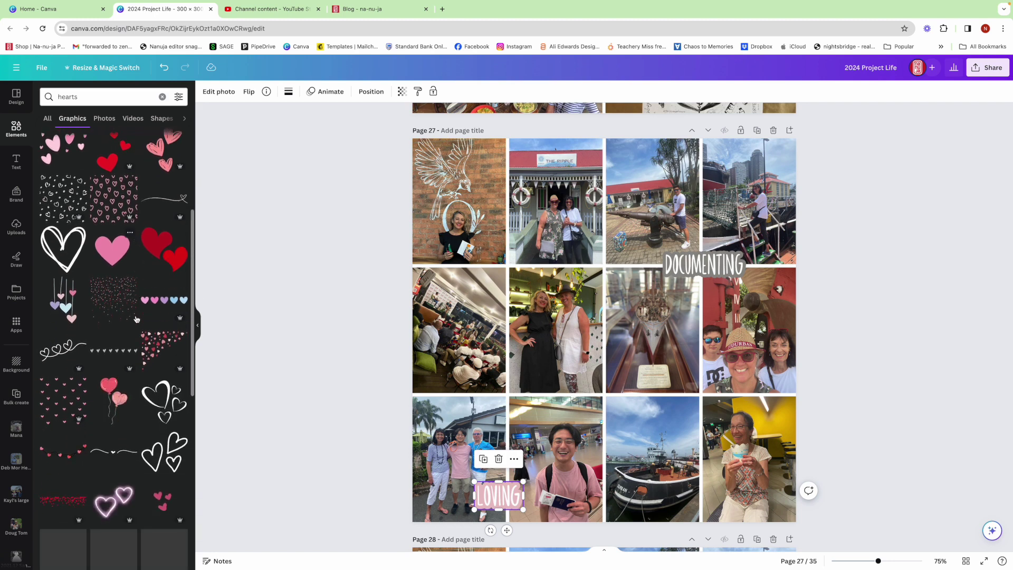
pyautogui.scroll(-2, 136, 319)
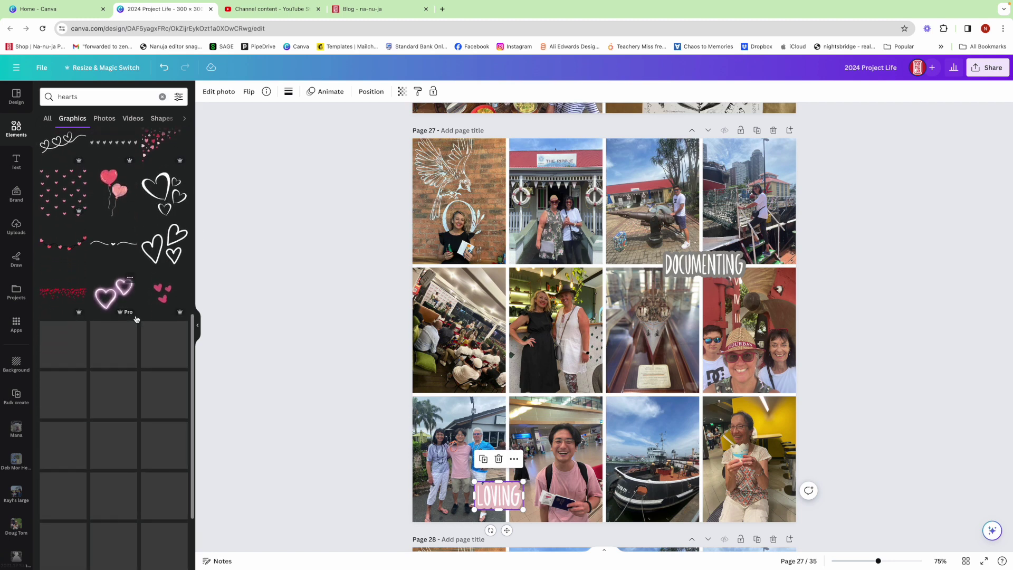
pyautogui.scroll(-6, 135, 319)
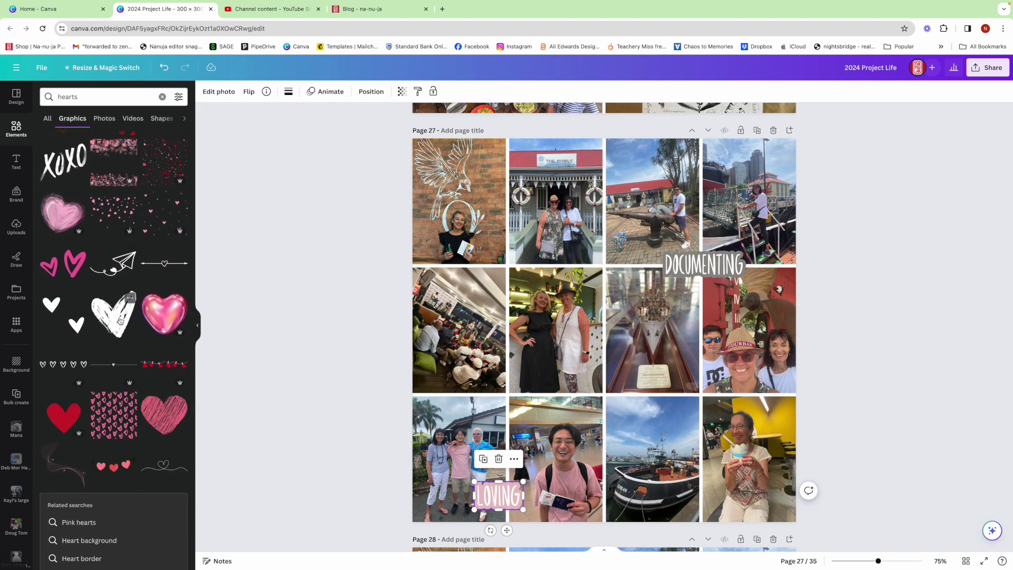
pyautogui.click(120, 320)
pyautogui.moveTo(597, 319)
pyautogui.mouseDown()
pyautogui.moveTo(505, 248)
pyautogui.moveTo(509, 266)
pyautogui.mouseUp()
# - Recolour the brush-stroke heart pale pink, using the photo colours taken from the pink lettering sticker
pyautogui.click(312, 92)
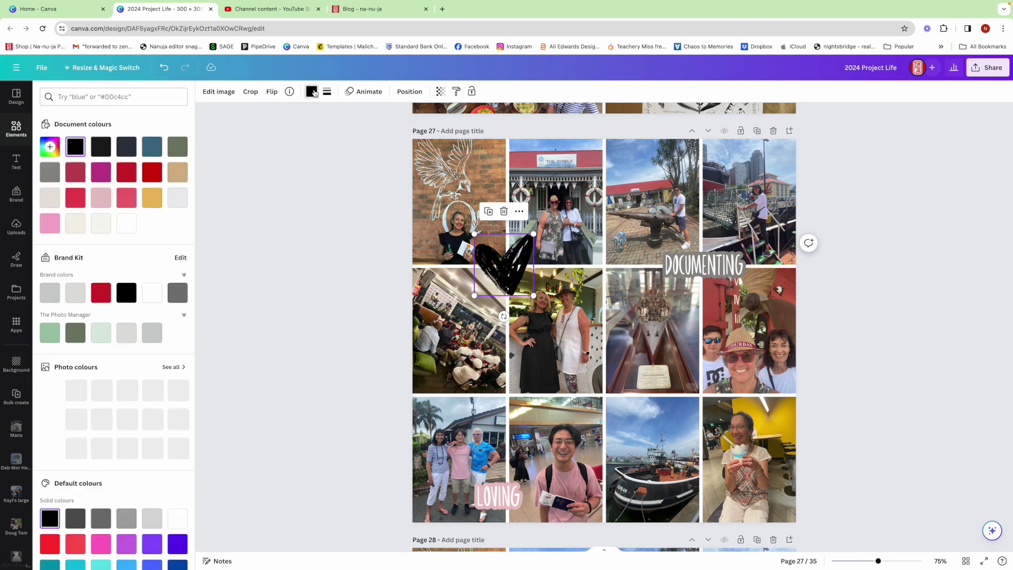
pyautogui.click(172, 368)
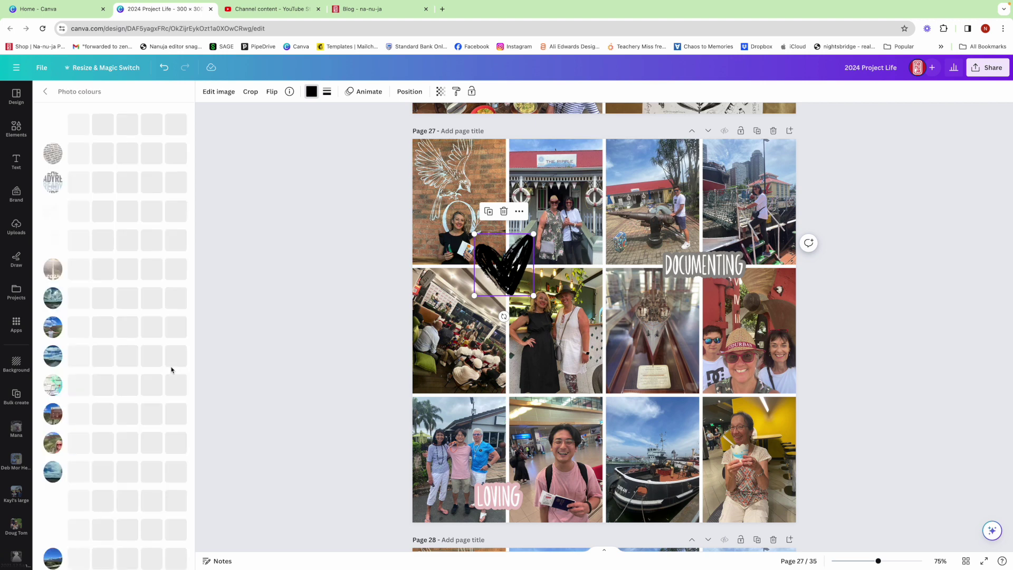
pyautogui.scroll(-15, 167, 341)
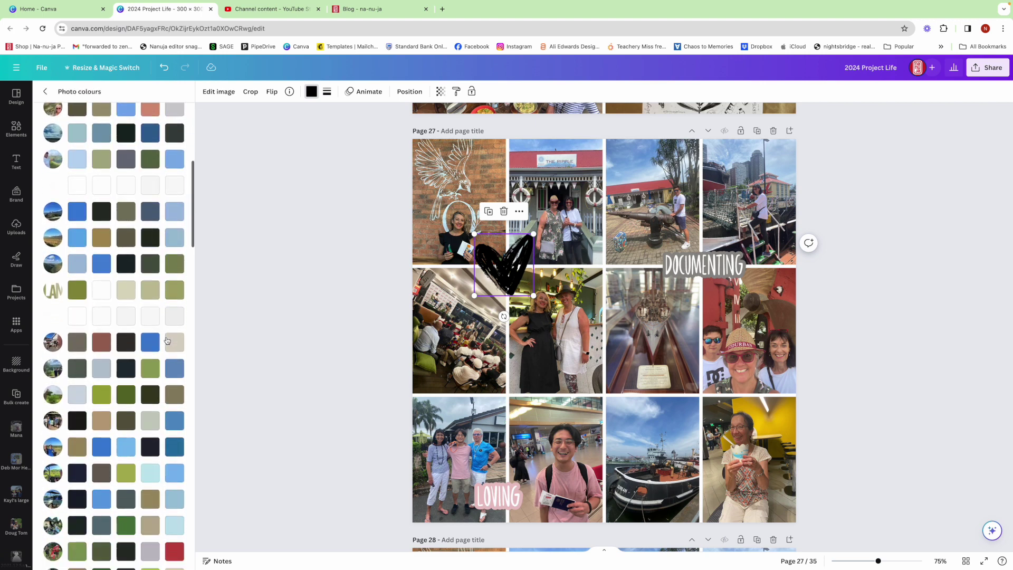
pyautogui.scroll(-10, 167, 341)
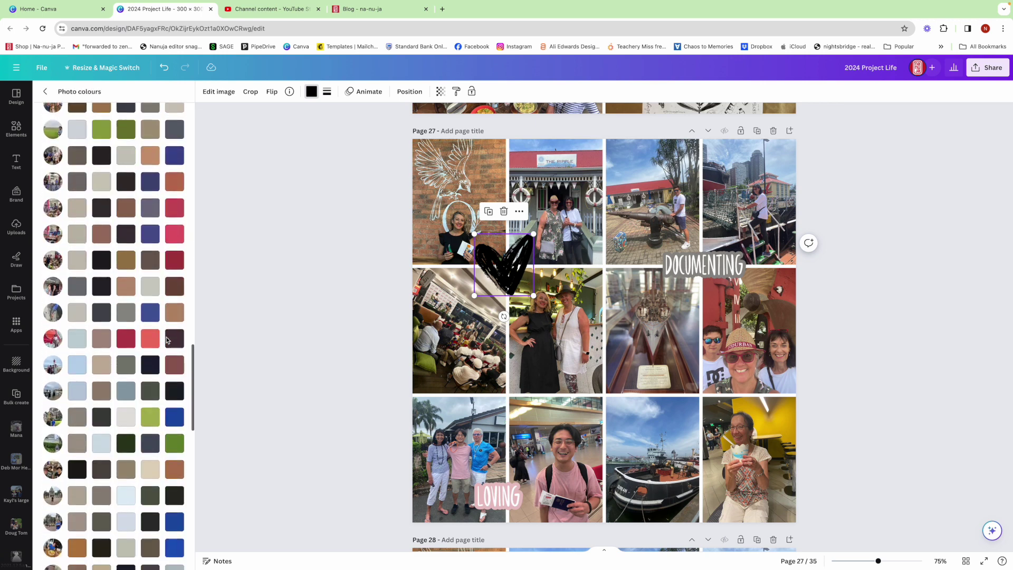
pyautogui.scroll(-6, 167, 340)
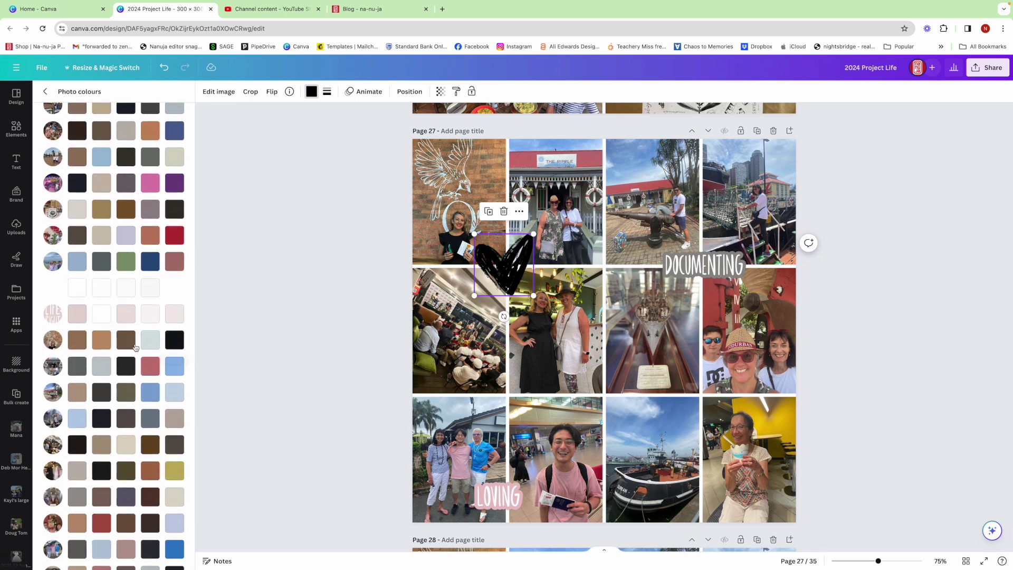
pyautogui.click(76, 314)
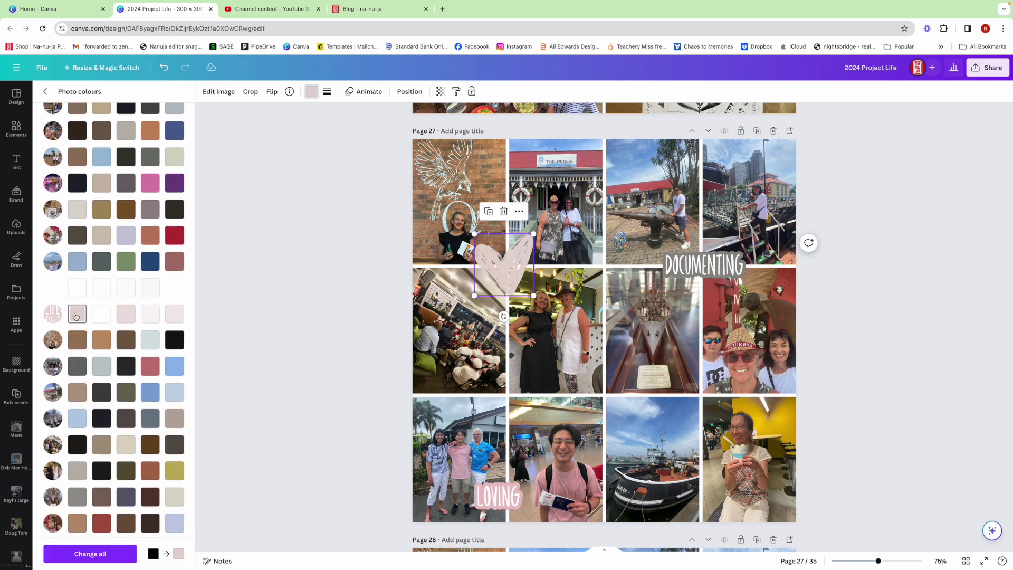
# - Layer a slightly larger white copy of the heart behind the pink one, offset to form a white edge
pyautogui.click(232, 93)
pyautogui.click(310, 93)
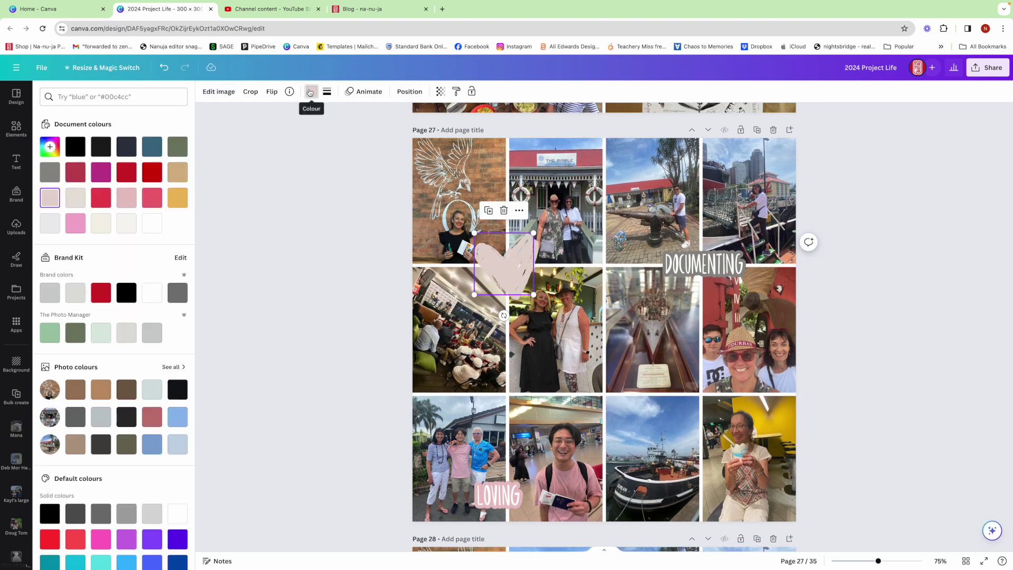
pyautogui.click(154, 225)
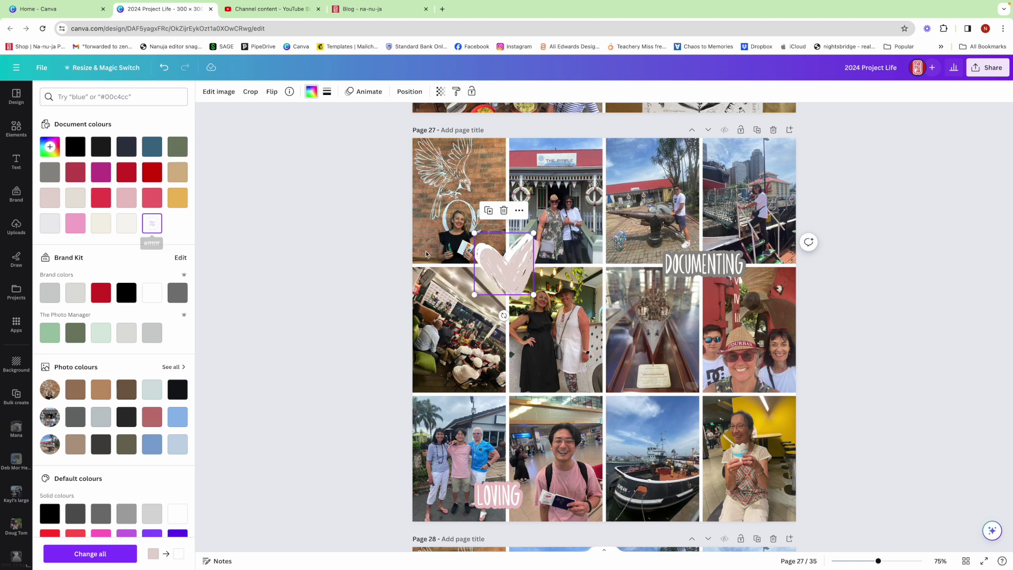
pyautogui.moveTo(510, 270); pyautogui.dragTo(541, 299)
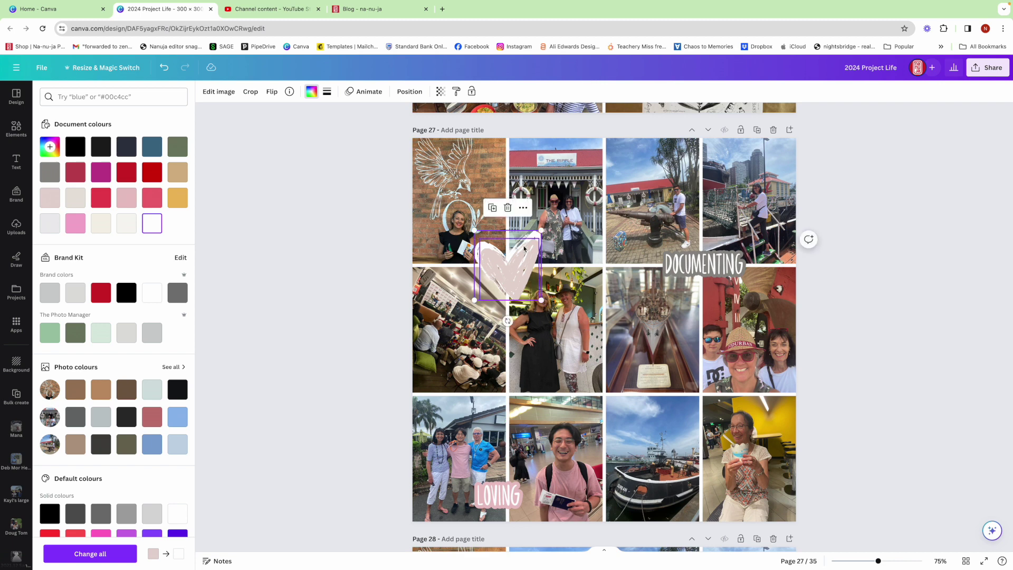
pyautogui.moveTo(525, 236); pyautogui.dragTo(524, 235)
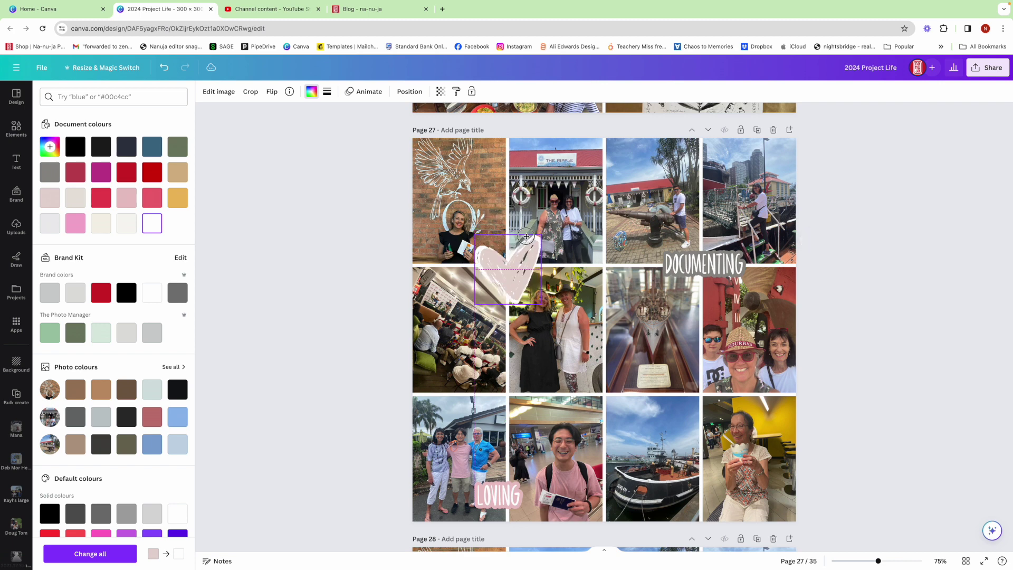
# - Select the pink heart together with its white copy and group them
pyautogui.press('Escape')
pyautogui.click(323, 271)
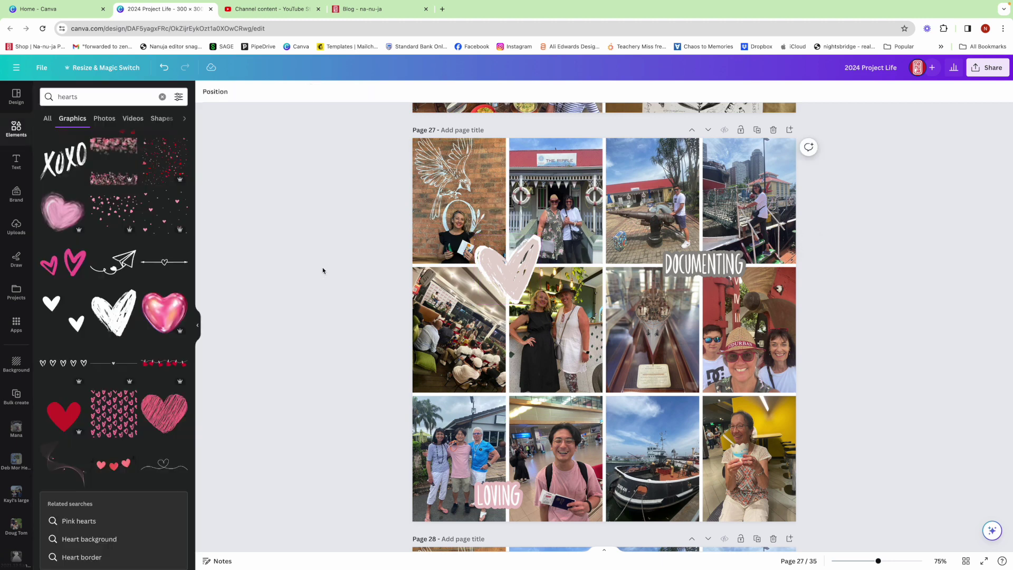
pyautogui.moveTo(346, 258); pyautogui.dragTo(538, 288)
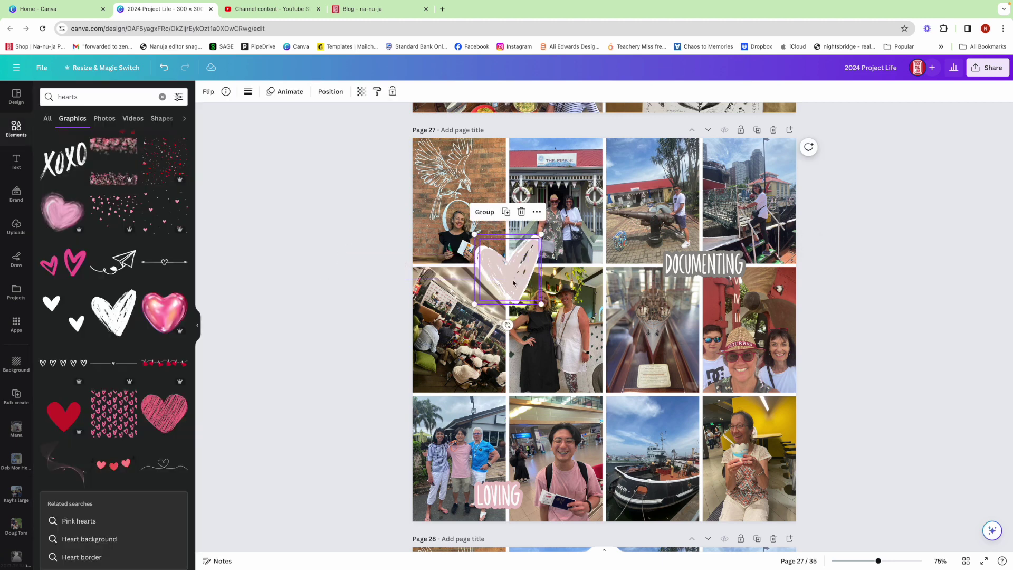
pyautogui.click(486, 212)
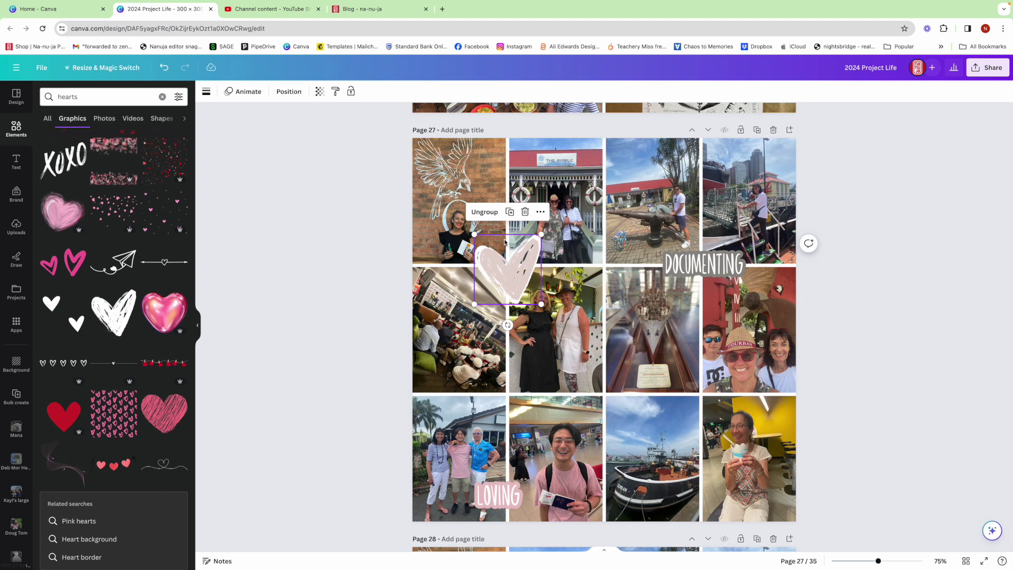
# - Place a copy of the heart group where the third and fourth columns meet above the bottom row, rotated about 13°
pyautogui.moveTo(505, 253); pyautogui.dragTo(697, 388)
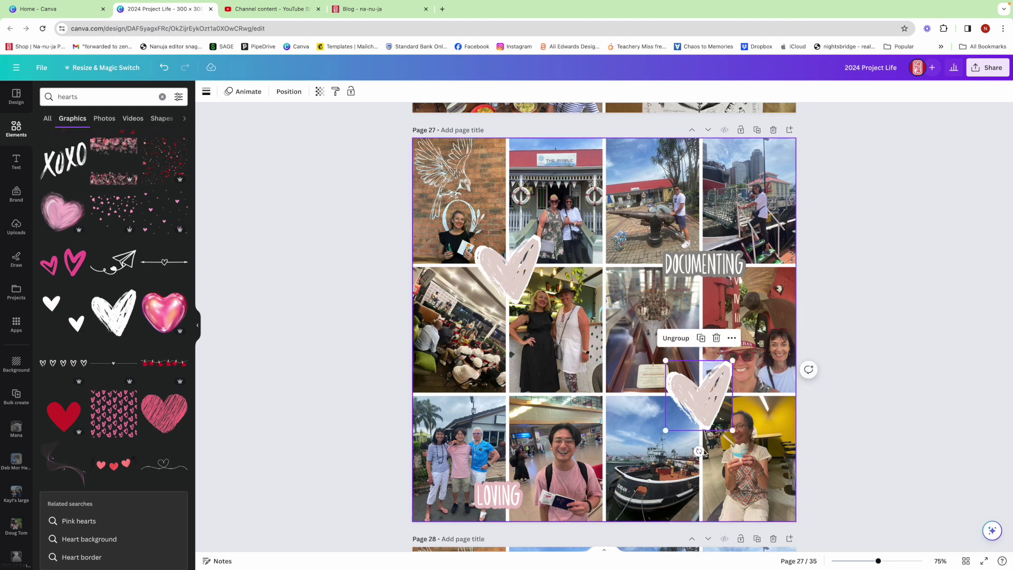
pyautogui.moveTo(700, 447); pyautogui.dragTo(688, 443)
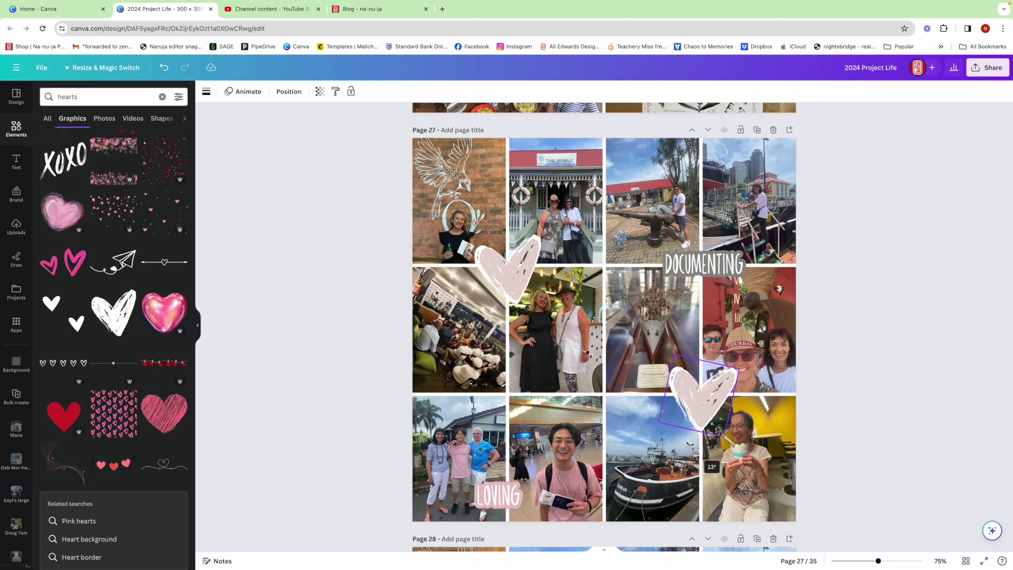
pyautogui.moveTo(694, 401); pyautogui.dragTo(694, 409)
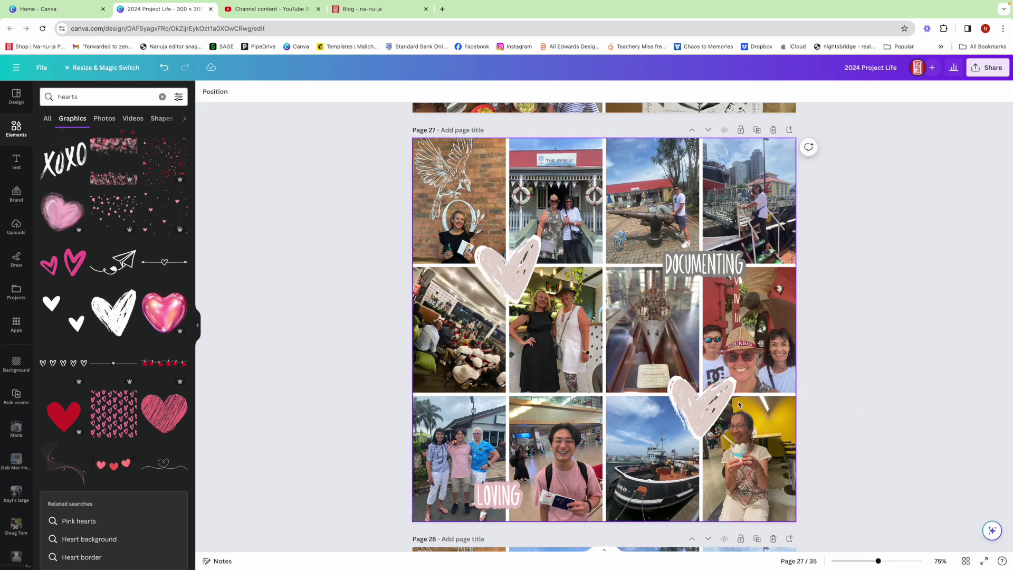
# - Recolour the heart above the bottom row grey, using the photo colours taken from the grey DOCUMENTING lettering sticker
pyautogui.click(695, 405)
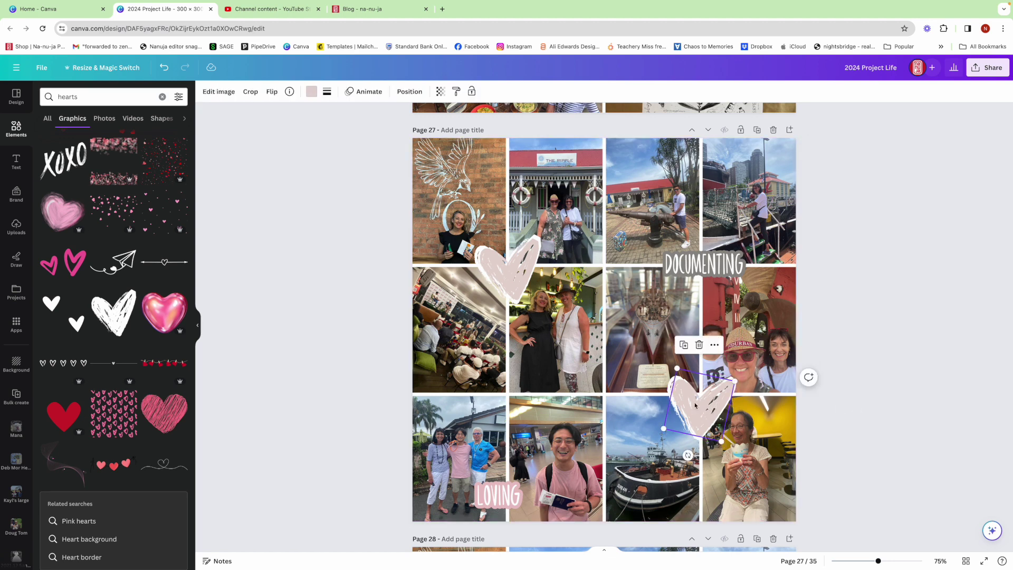
pyautogui.click(311, 91)
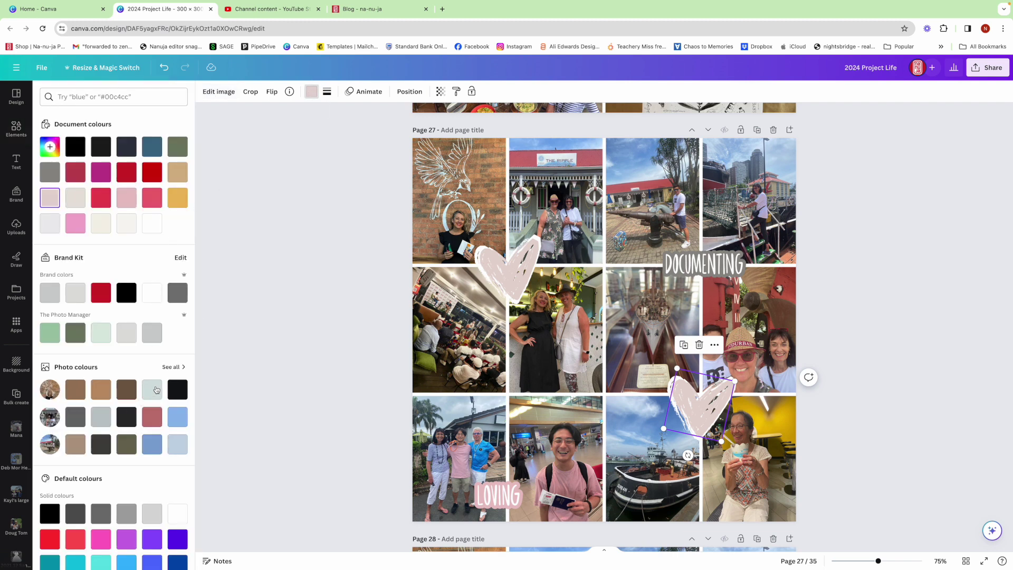
pyautogui.click(171, 367)
pyautogui.scroll(-10, 146, 413)
pyautogui.scroll(-10, 146, 412)
pyautogui.scroll(-10, 147, 413)
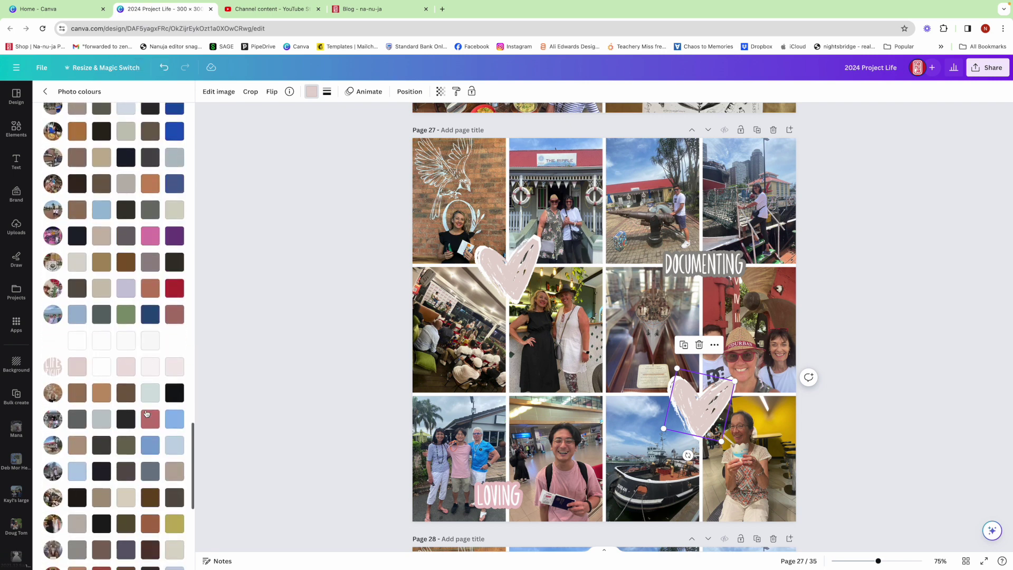
pyautogui.scroll(-5, 147, 413)
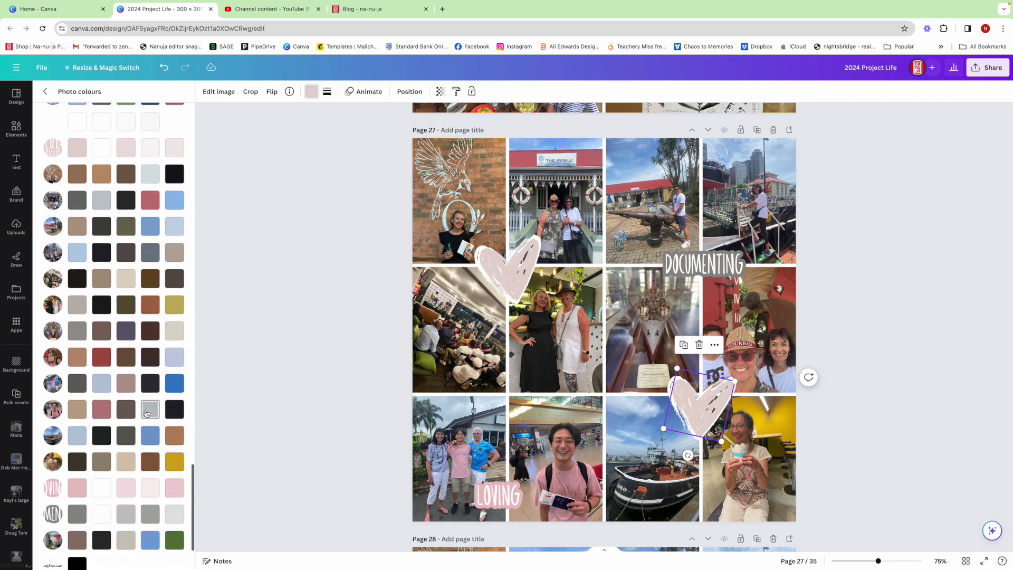
pyautogui.scroll(-2, 146, 413)
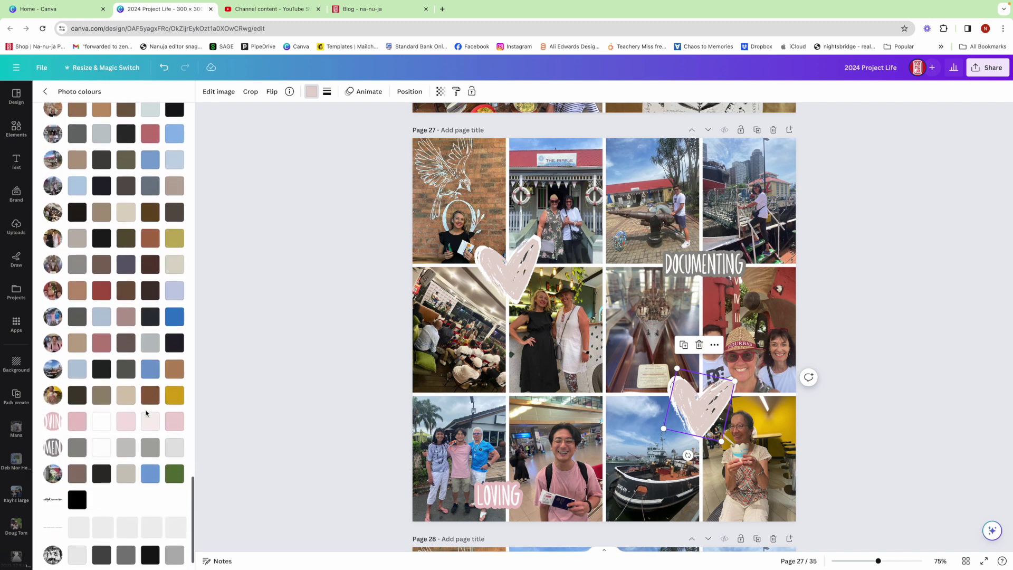
pyautogui.click(77, 448)
pyautogui.press('Escape')
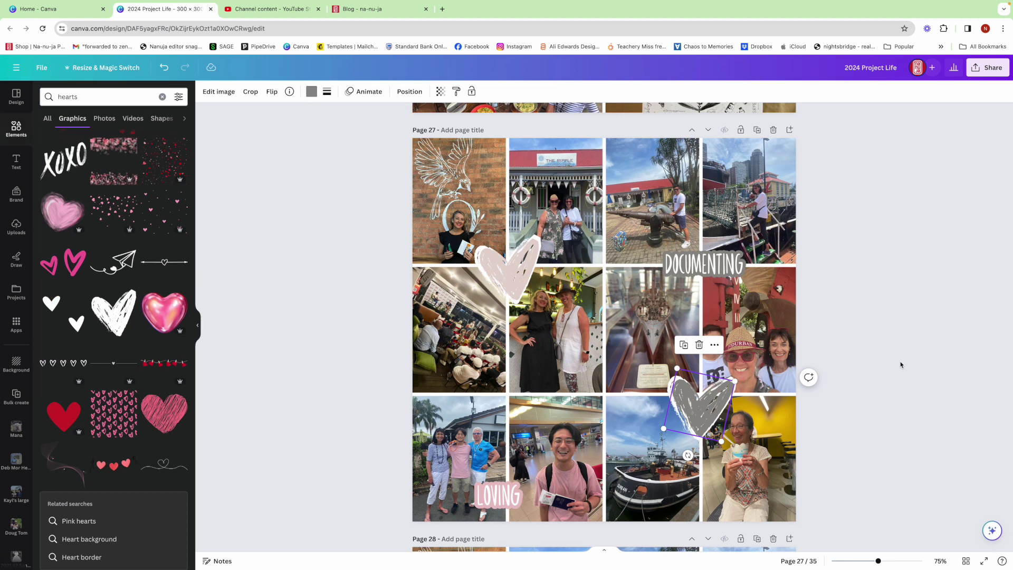
pyautogui.click(901, 364)
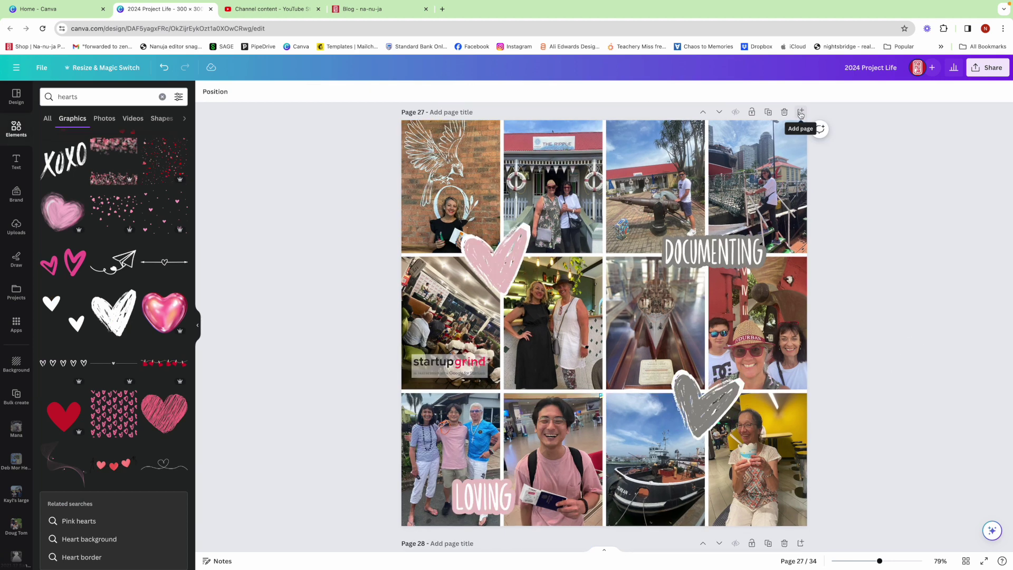
# - Add a blank page after page 27 and search the design templates for "newspaper"
pyautogui.click(800, 112)
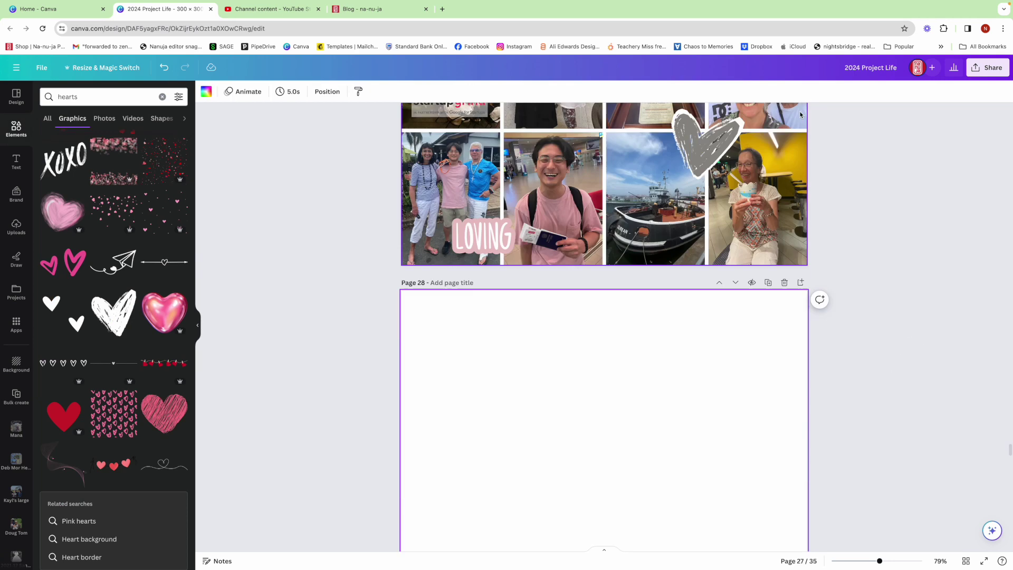
pyautogui.click(19, 97)
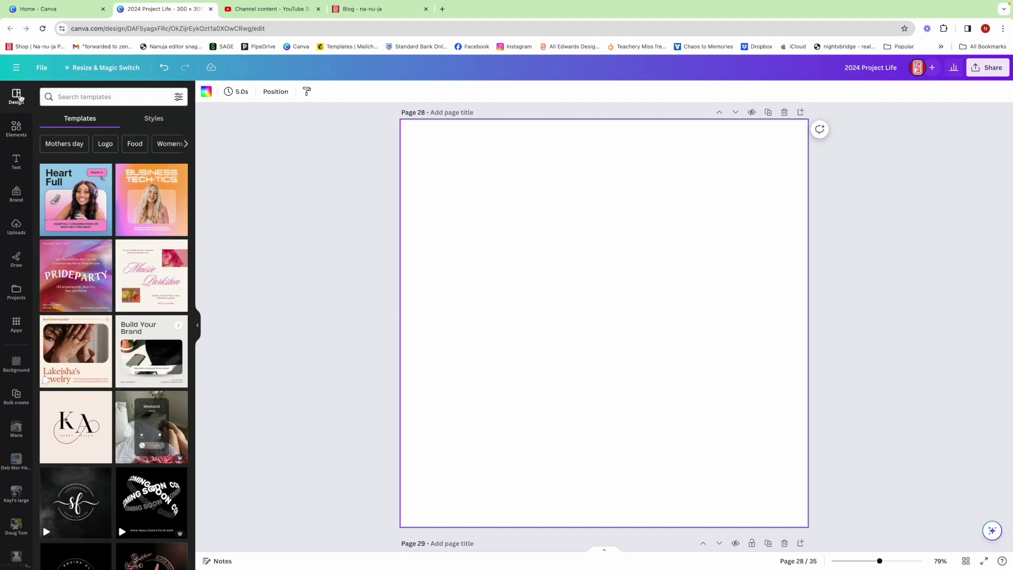
pyautogui.click(78, 97)
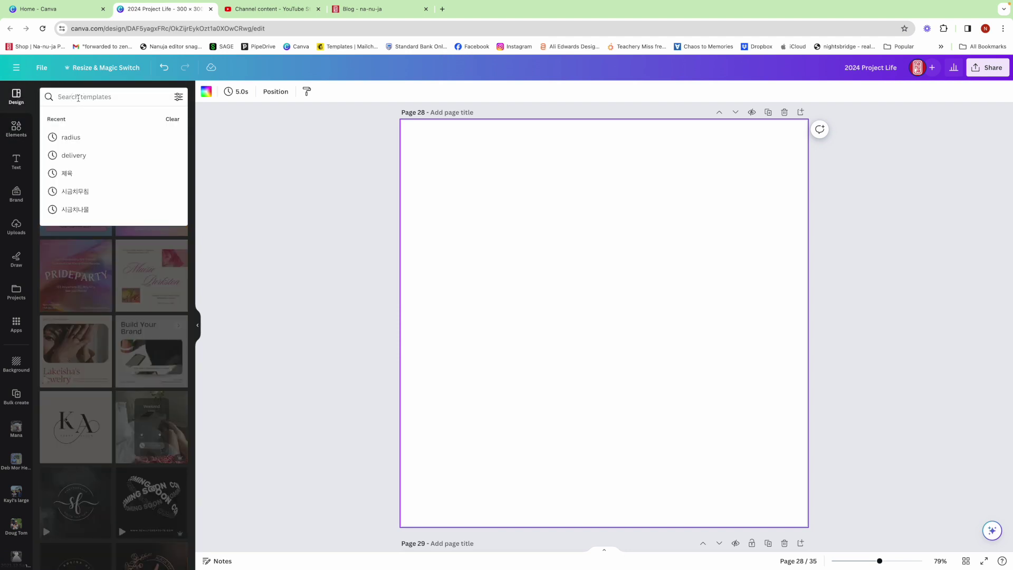
pyautogui.write('newspaper')
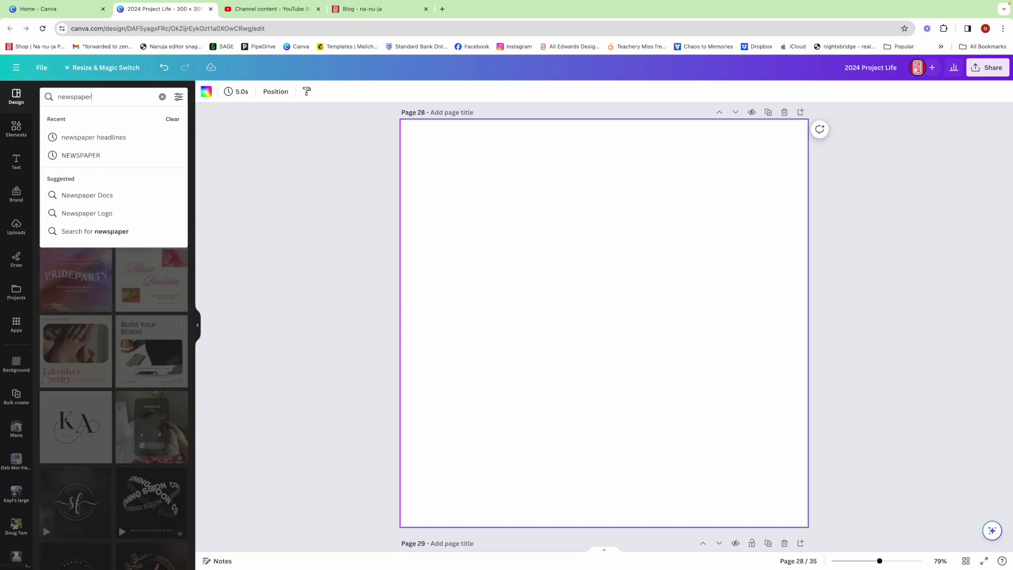
pyautogui.press('Return')
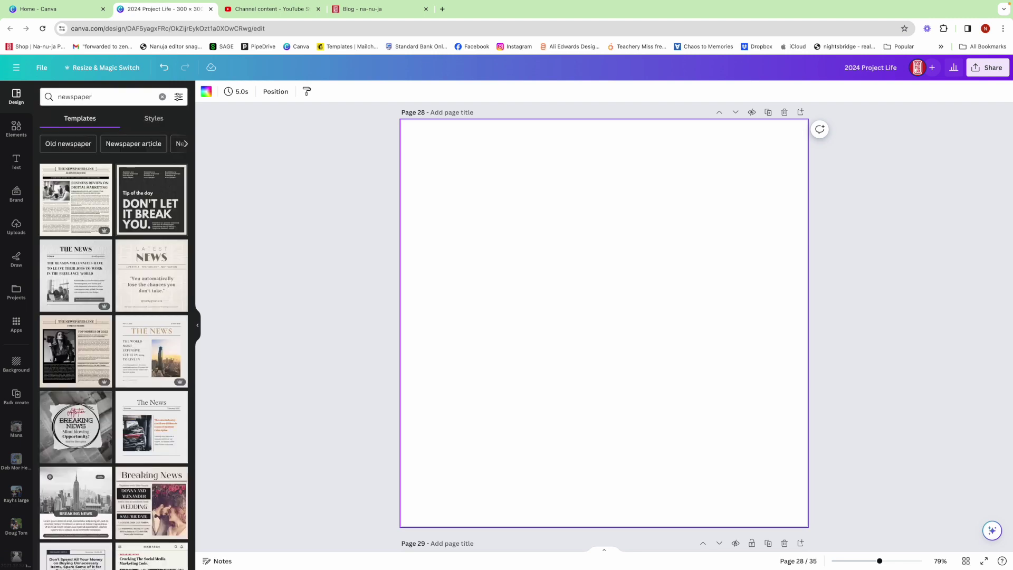
# - Apply the Beige Simple Modern Newspaper Business Instagram Post template to the blank page and remove its beige background
pyautogui.click(79, 203)
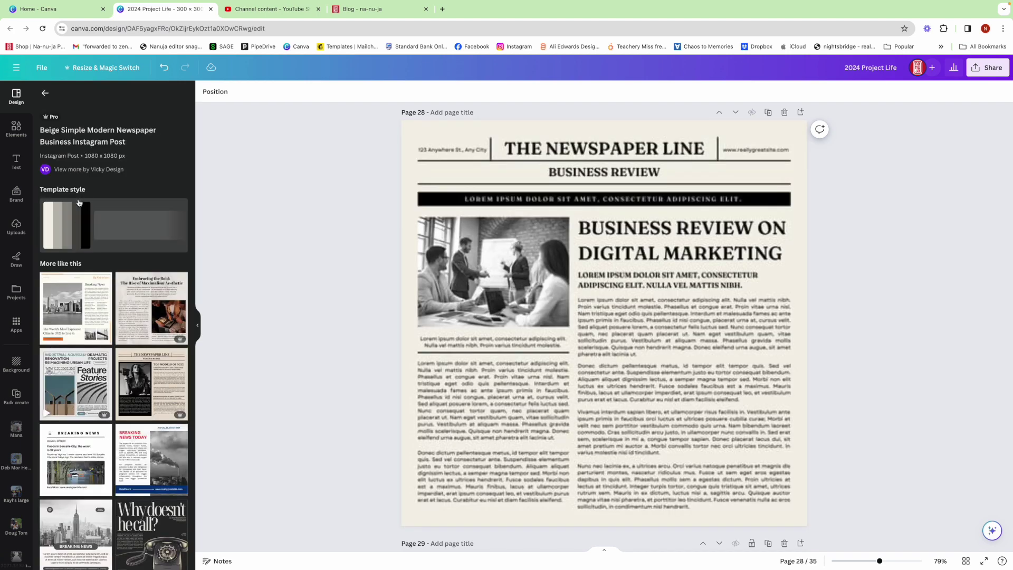
pyautogui.scroll(-1, 79, 204)
pyautogui.click(421, 134)
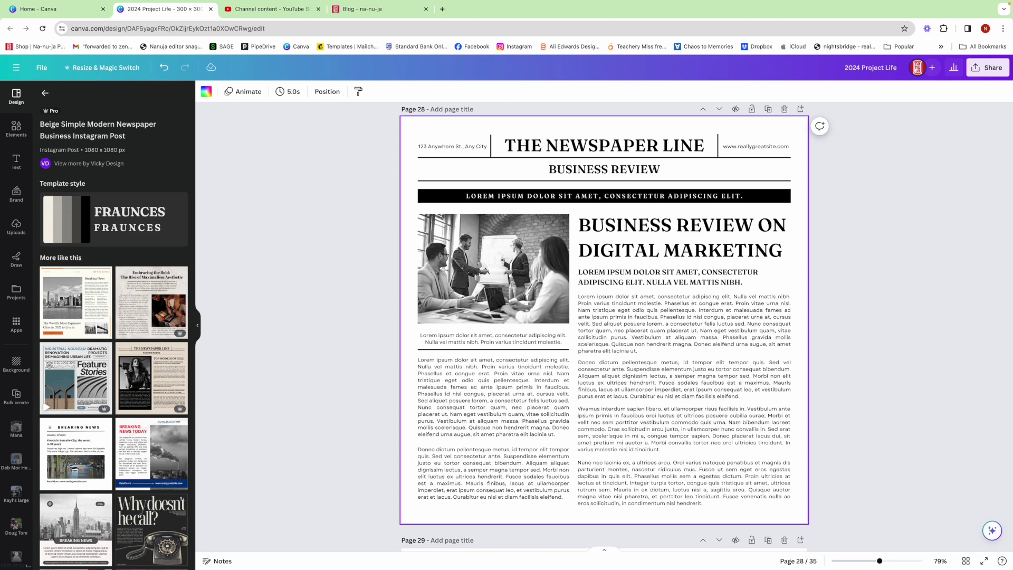
# - Delete THE NEWSPAPER LINE title and insert the black "beautiful remembering" lettering from the 2024 Yearbook source folder
pyautogui.click(605, 150)
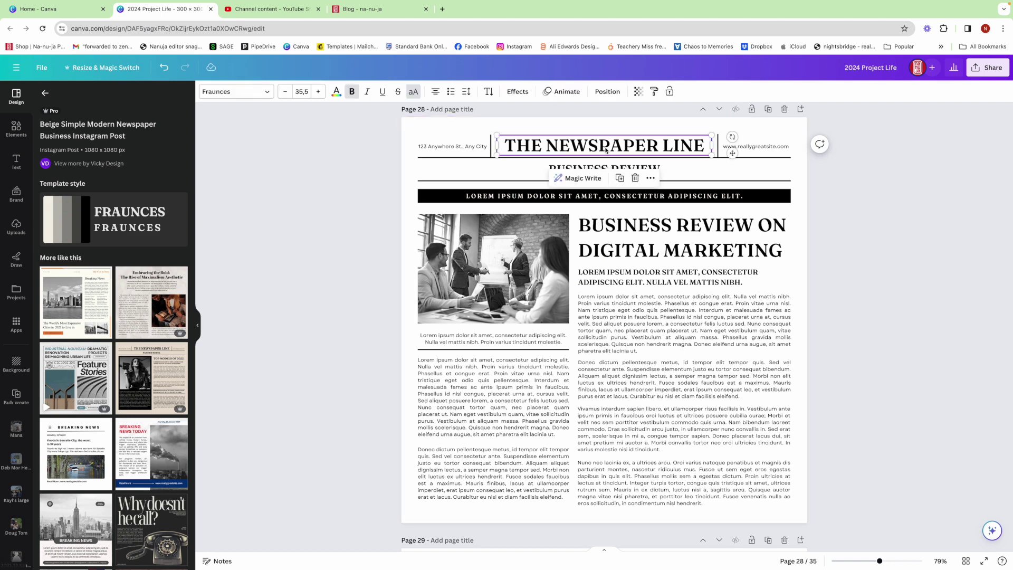
pyautogui.press('Delete')
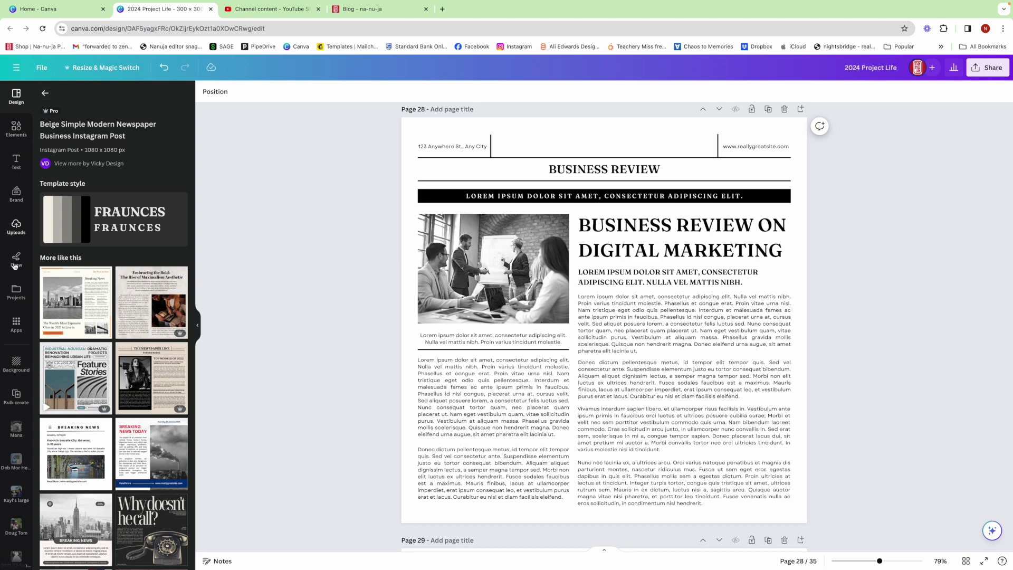
pyautogui.click(16, 293)
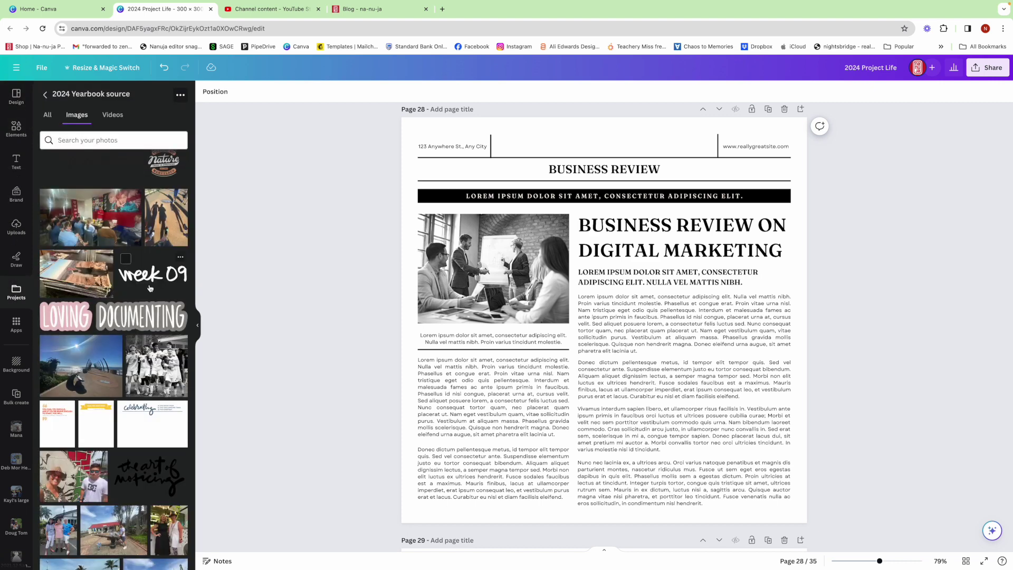
pyautogui.scroll(6, 150, 288)
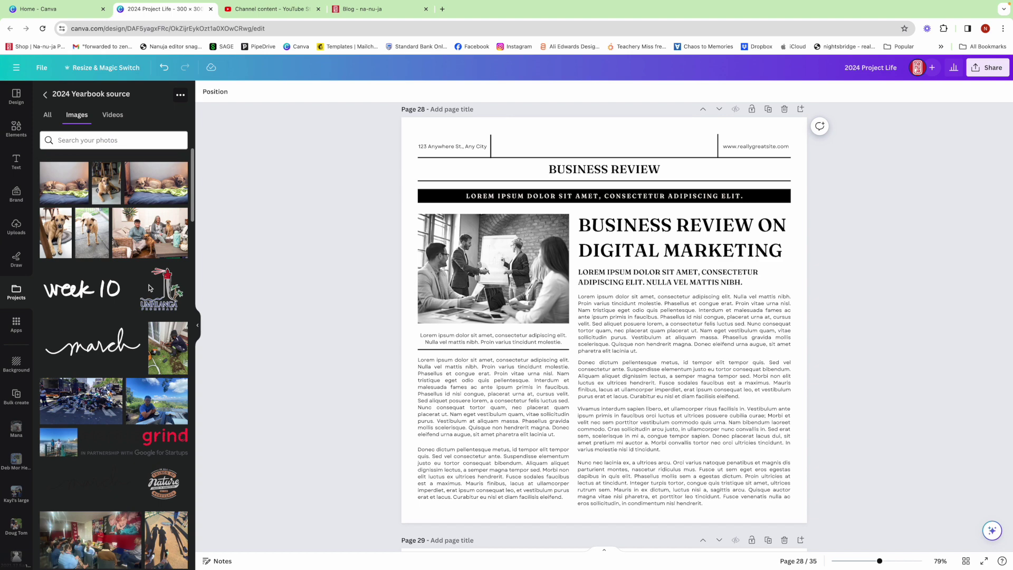
pyautogui.scroll(-6, 149, 288)
pyautogui.scroll(-5, 150, 288)
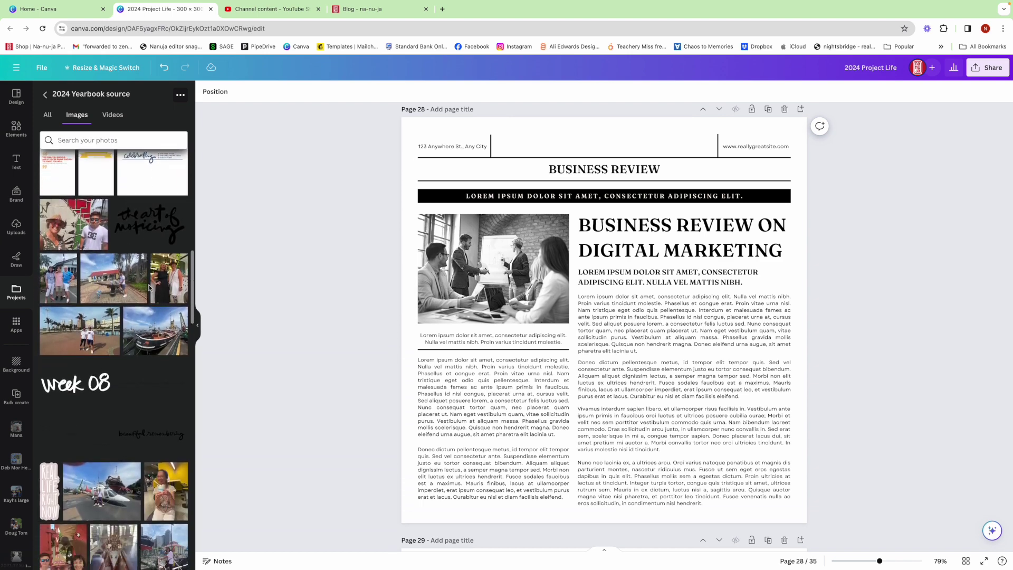
pyautogui.scroll(-2, 150, 288)
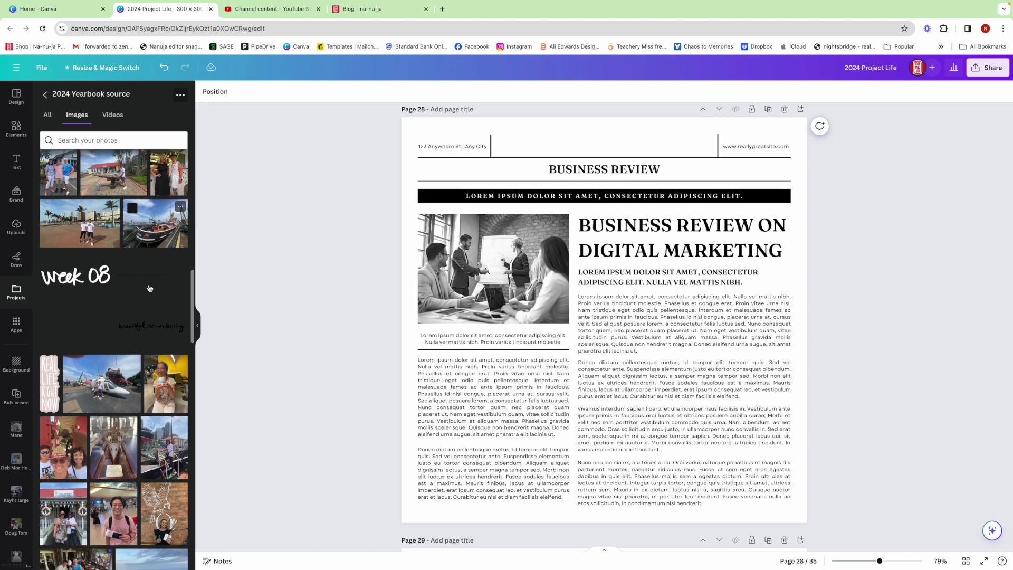
pyautogui.click(148, 332)
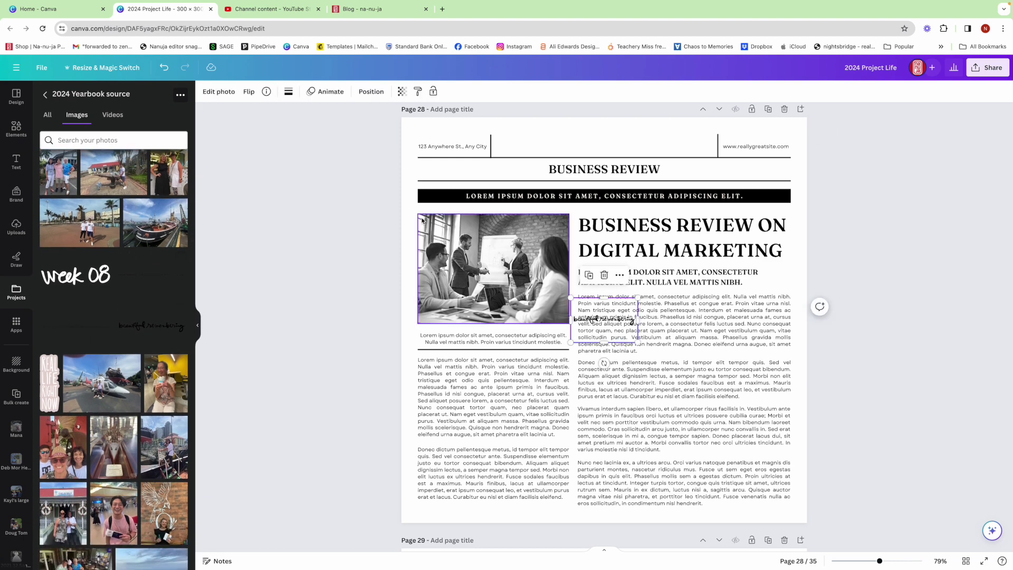
# - Enlarge the "beautiful remembering" lettering, crop its empty margins and centre it in the masthead between the two vertical rules
pyautogui.moveTo(606, 320); pyautogui.dragTo(446, 245)
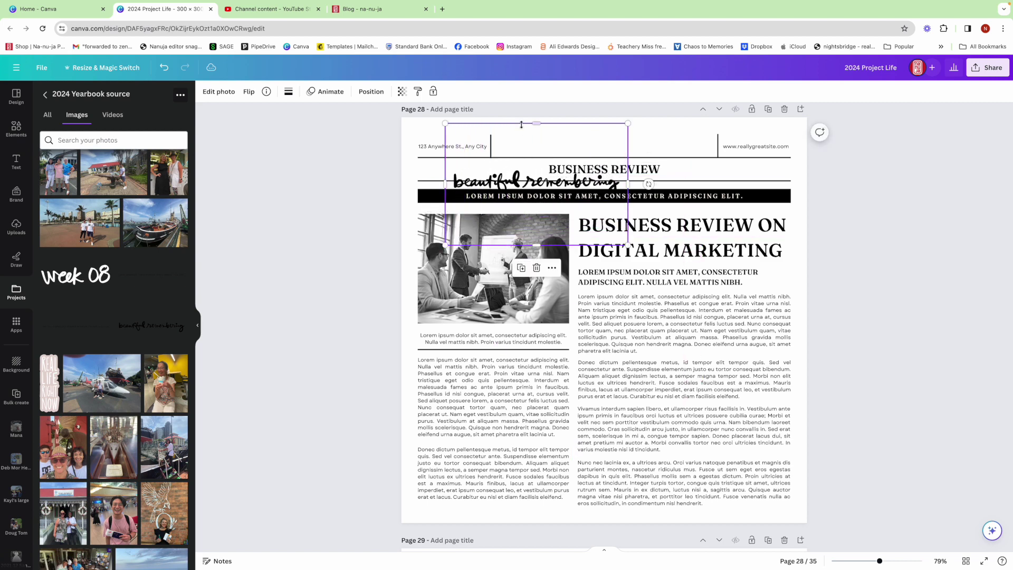
pyautogui.moveTo(535, 123); pyautogui.dragTo(613, 139)
pyautogui.moveTo(610, 202); pyautogui.dragTo(607, 156)
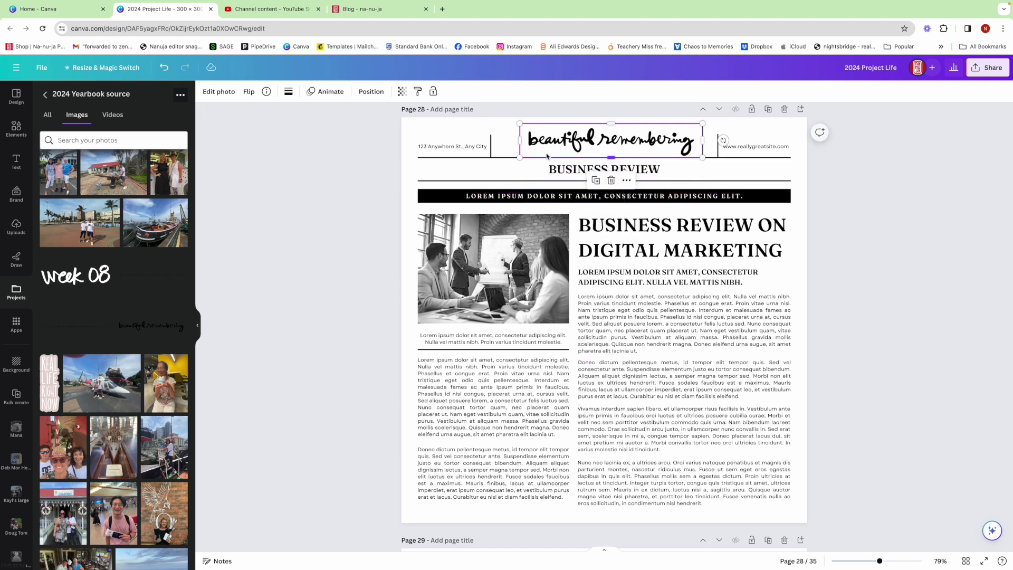
# - Replace the placeholder address in the masthead with JANUARY and make it bold
pyautogui.doubleClick(468, 148)
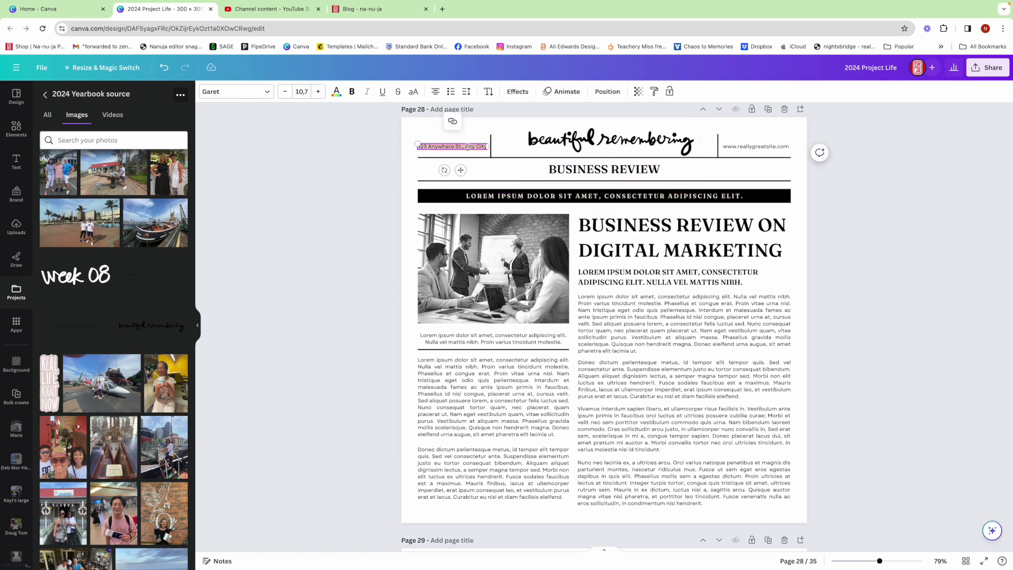
pyautogui.write('JANU')
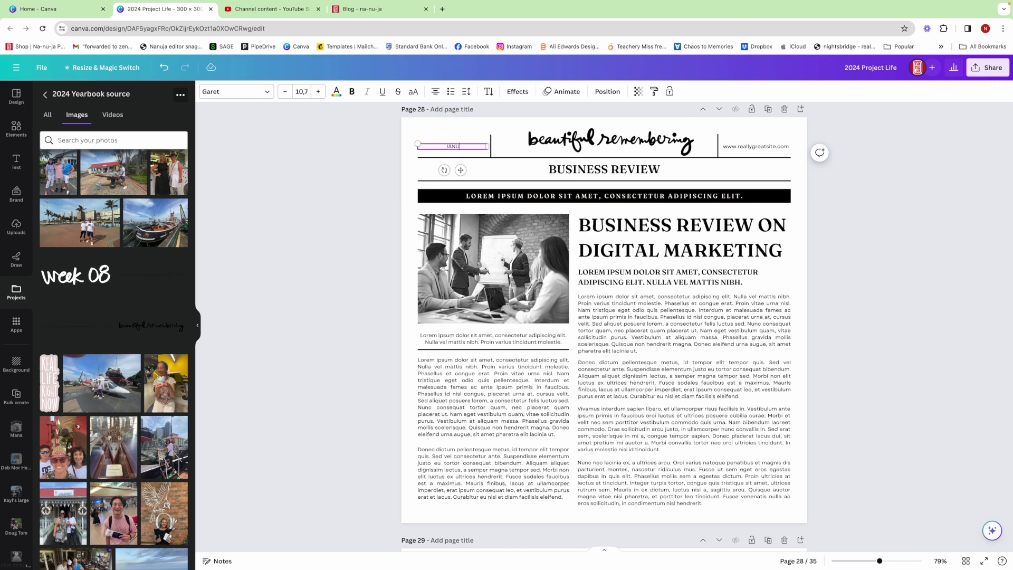
pyautogui.write('Y')
pyautogui.hotkey('ctrl', 'a')
pyautogui.click(352, 92)
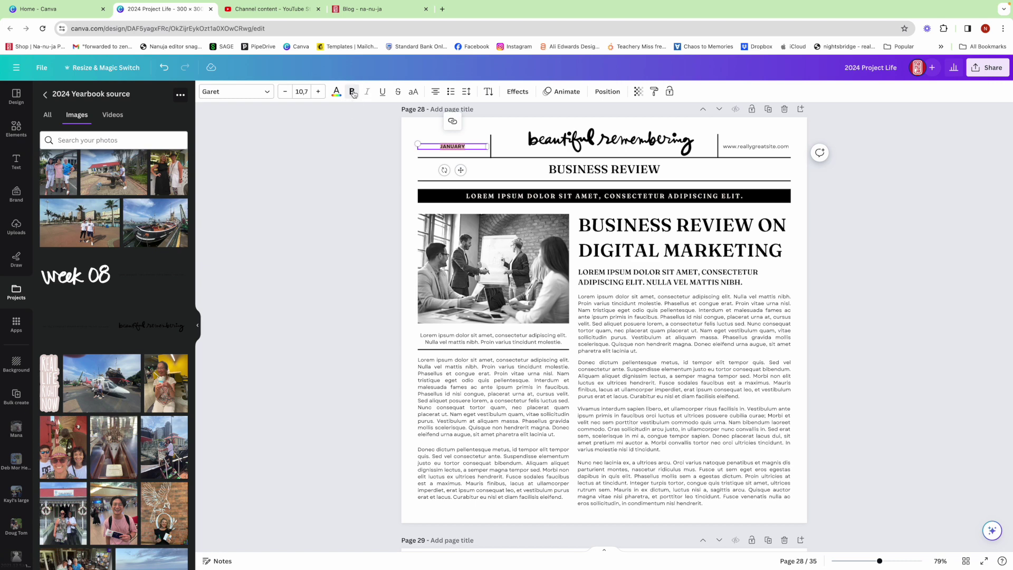
# - Increase the JANUARY label's font size to 18,7 and move the label slightly up in its masthead cell
pyautogui.click(318, 92)
pyautogui.click(318, 92)
pyautogui.click(318, 91)
pyautogui.click(318, 91)
pyautogui.click(318, 92)
pyautogui.click(318, 92)
pyautogui.click(319, 93)
pyautogui.click(319, 93)
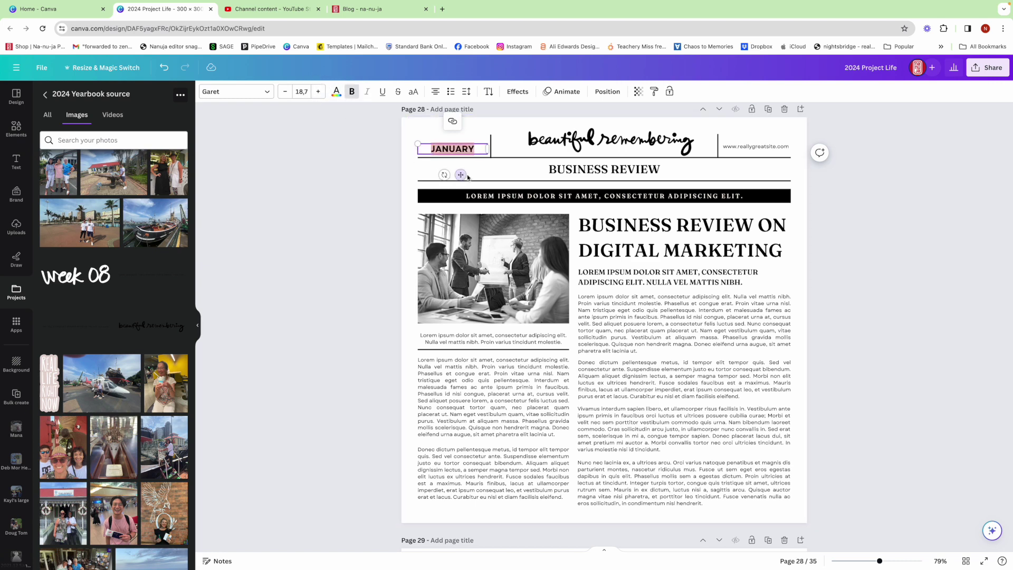
pyautogui.click(482, 169)
pyautogui.moveTo(465, 150); pyautogui.dragTo(465, 145)
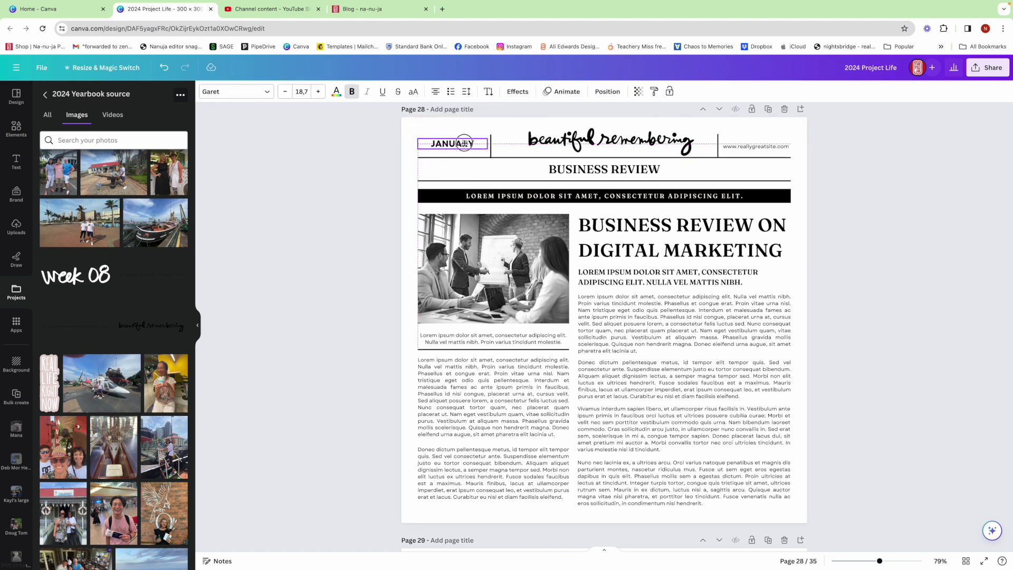
# - Replace the placeholder web address in the masthead with a copy of the JANUARY label, reworded to FEBRUARY
pyautogui.click(744, 148)
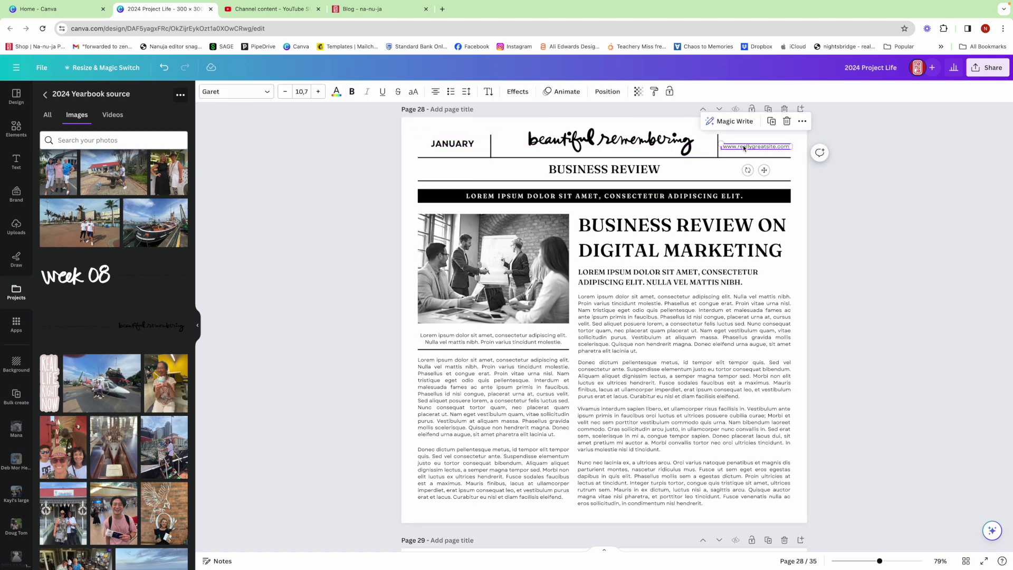
pyautogui.press('Delete')
pyautogui.click(451, 144)
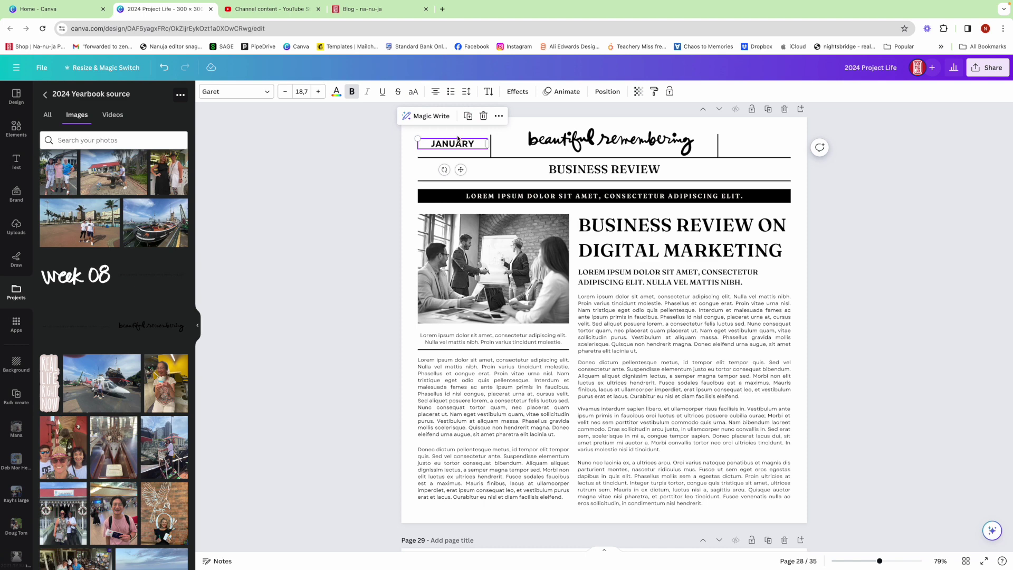
pyautogui.moveTo(452, 145); pyautogui.dragTo(760, 143)
pyautogui.doubleClick(762, 143)
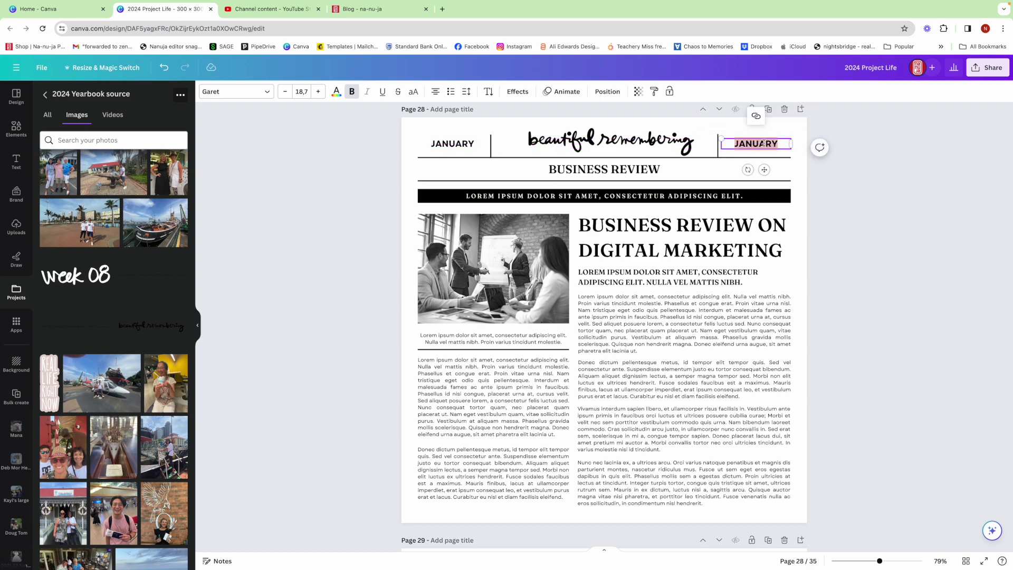
pyautogui.write('FEB')
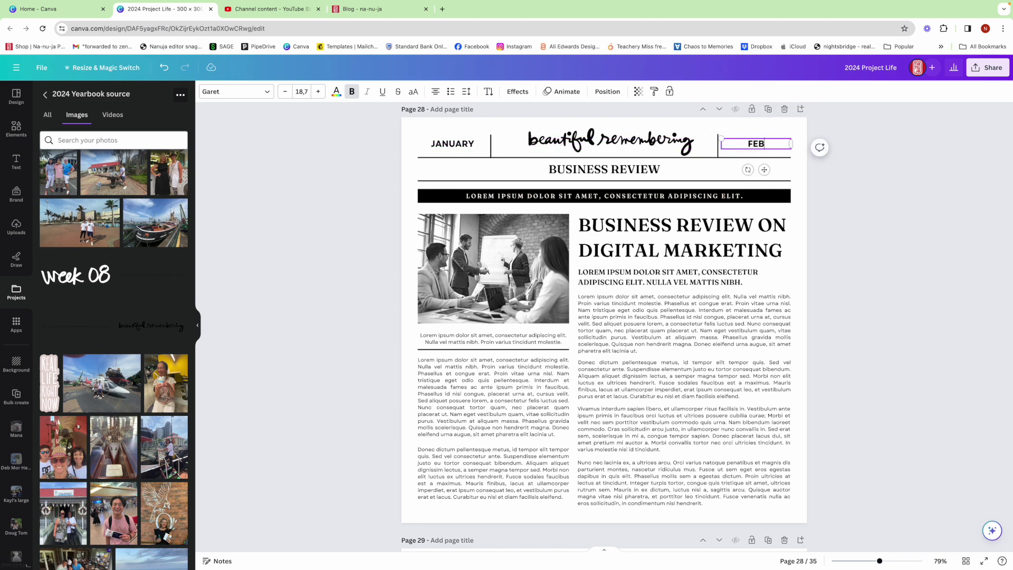
pyautogui.write('RUARY')
pyautogui.click(848, 180)
# - Colour the JANUARY and FEBRUARY masthead labels with the red from the Brand Kit's brand colours
pyautogui.click(450, 144)
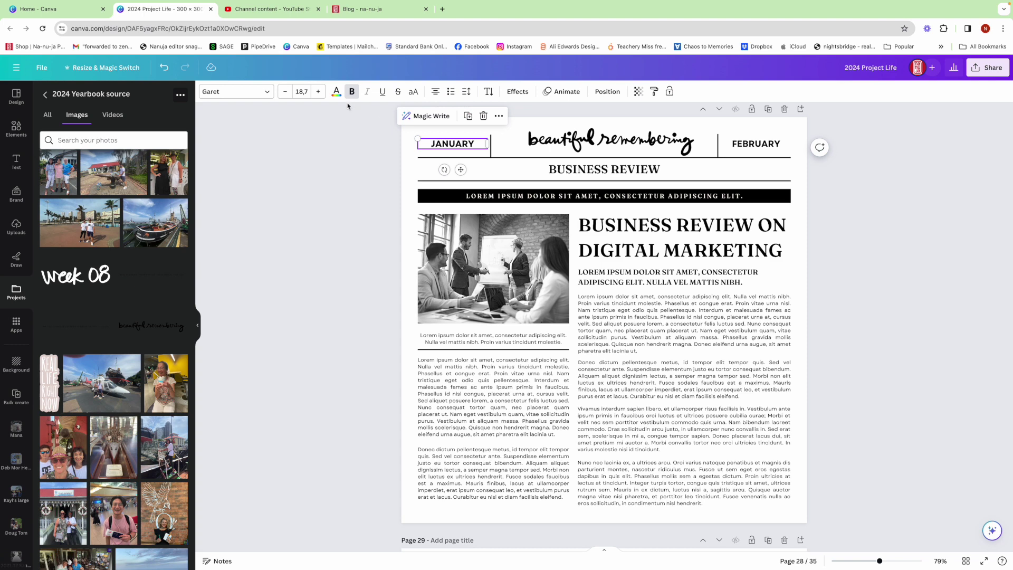
pyautogui.click(336, 93)
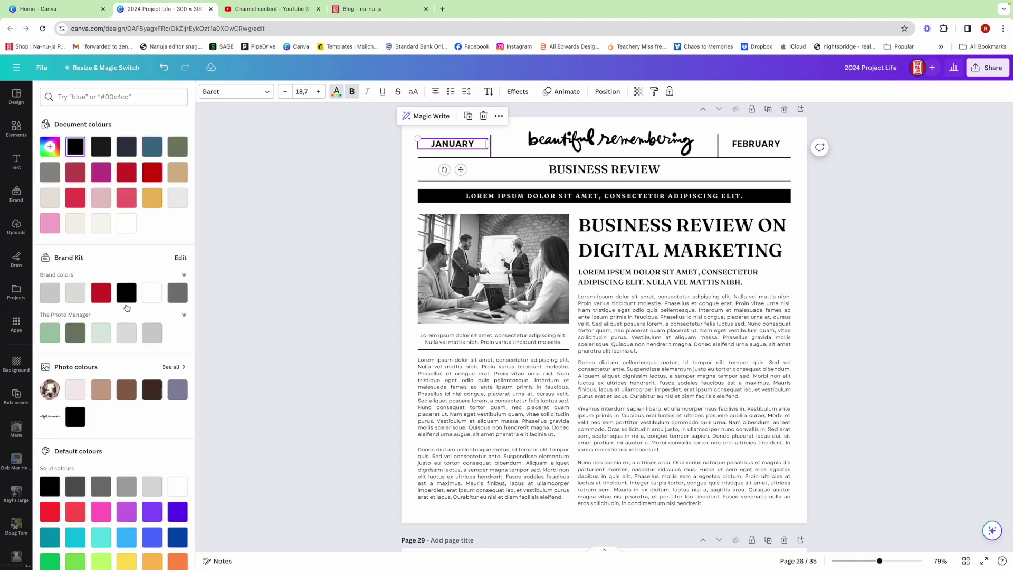
pyautogui.click(101, 293)
pyautogui.click(771, 147)
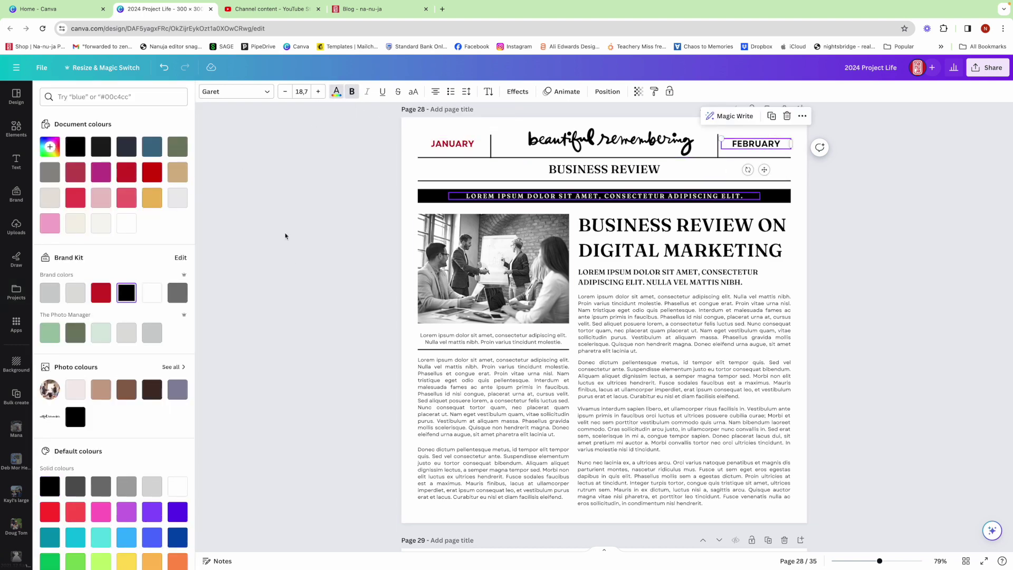
pyautogui.click(105, 293)
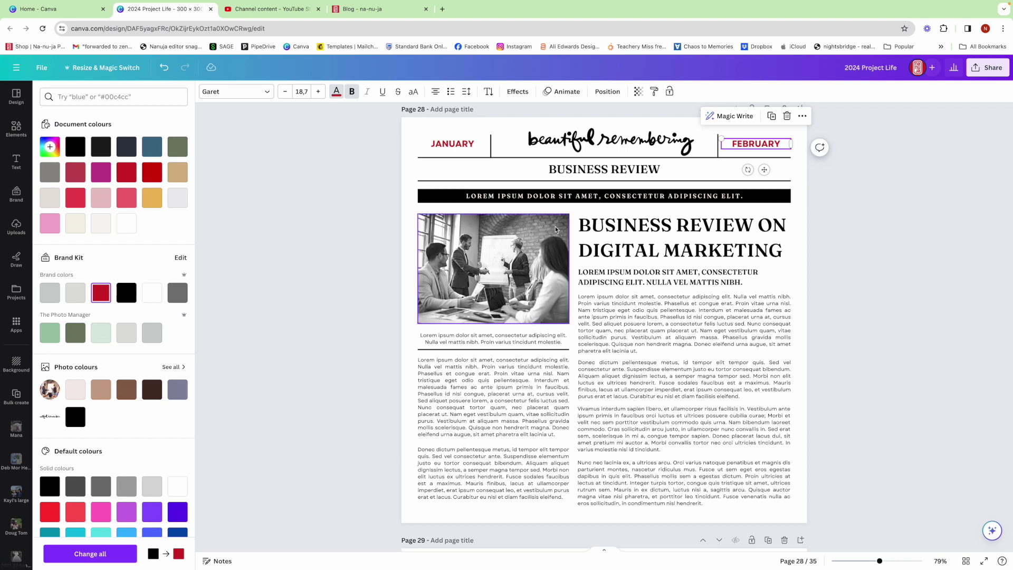
# - Replace the BUSINESS REVIEW heading with the "THESE MEMORIES. THESE PHOTOS. THESE WORDS. THIS LIFE." image, enlarged to span the width between the two horizontal rules
pyautogui.click(632, 174)
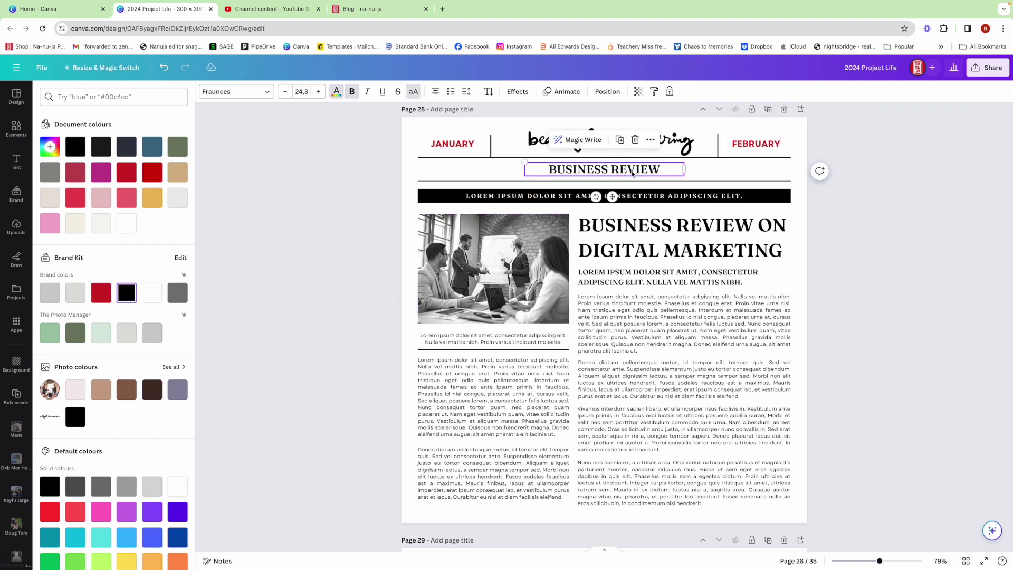
pyautogui.press('Delete')
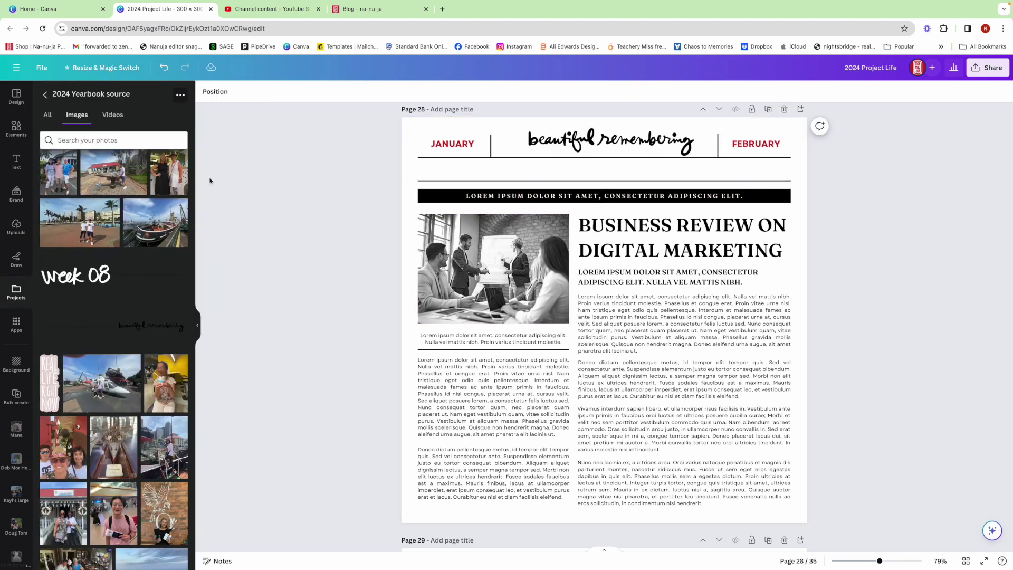
pyautogui.click(16, 293)
pyautogui.click(600, 169)
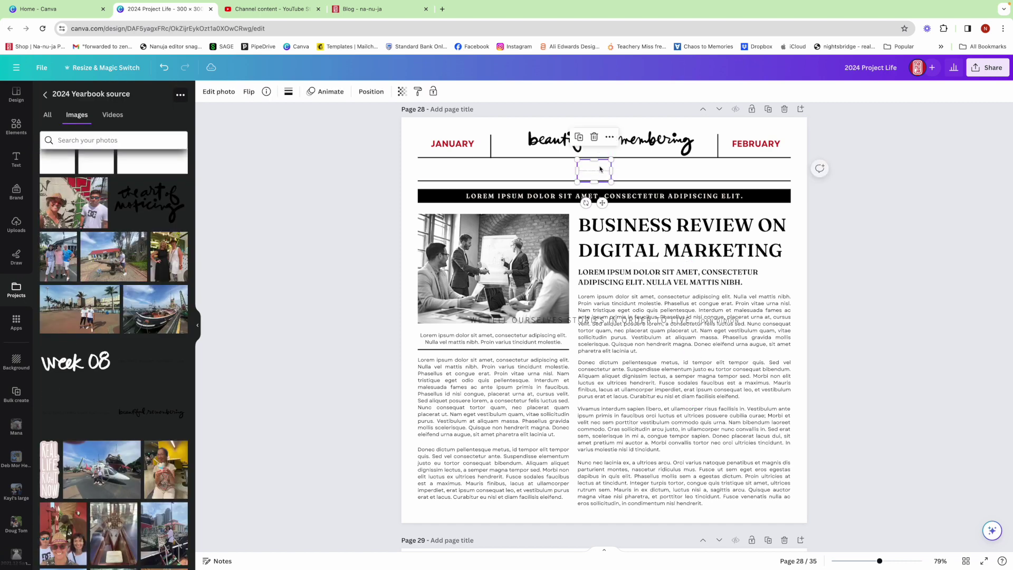
pyautogui.moveTo(577, 180); pyautogui.dragTo(354, 216)
pyautogui.moveTo(518, 227); pyautogui.dragTo(519, 169)
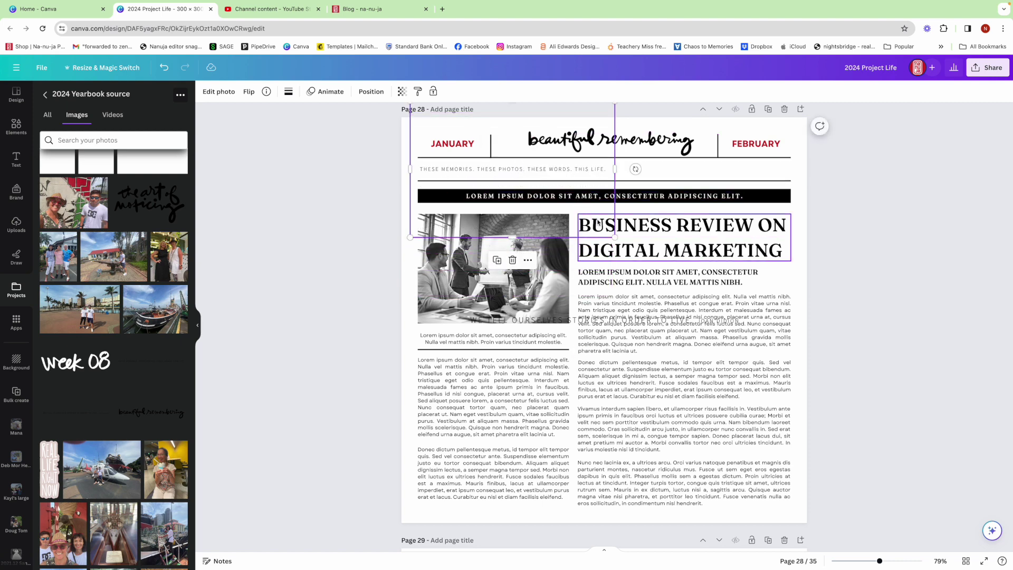
pyautogui.moveTo(614, 236); pyautogui.dragTo(797, 329)
pyautogui.moveTo(797, 277); pyautogui.dragTo(794, 212)
# - Replace the placeholder text in the black banner with "TIME TO REFLECT ON THE FIRST 2 MONTHS OF 2024..."
pyautogui.click(593, 199)
pyautogui.click(593, 198)
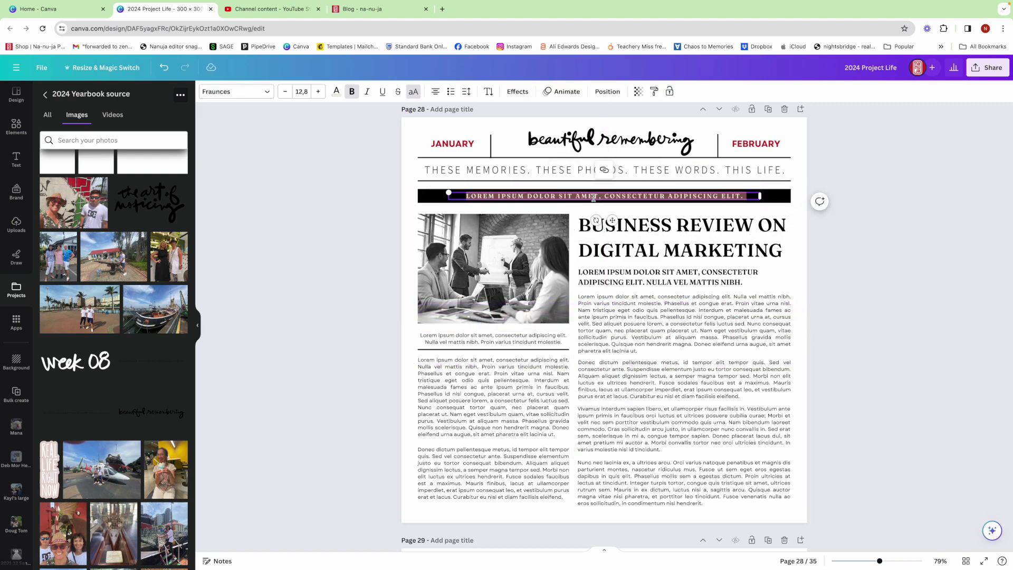
pyautogui.write('TI')
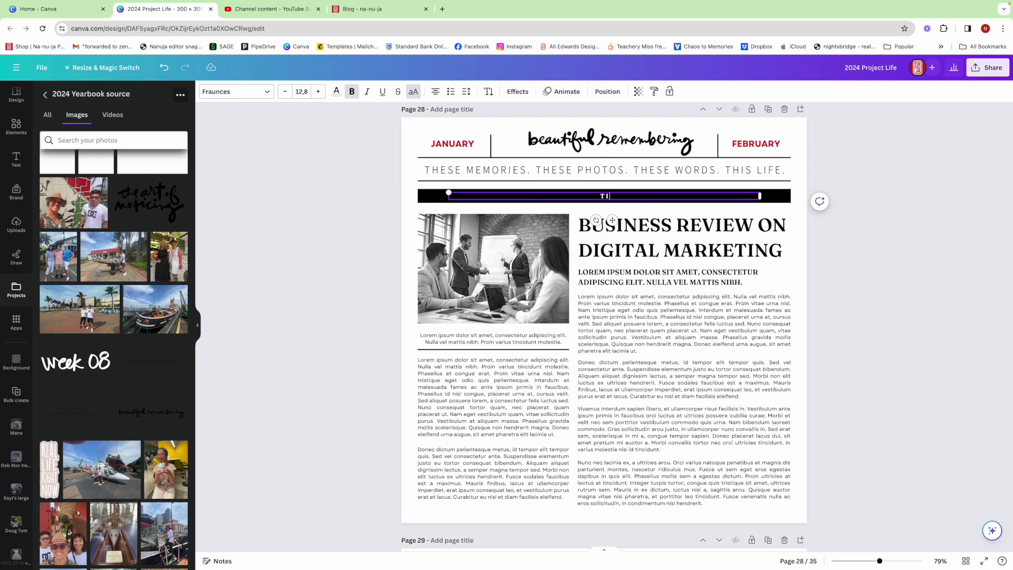
pyautogui.write('ME TO REFLECT ON THE FIRST ')
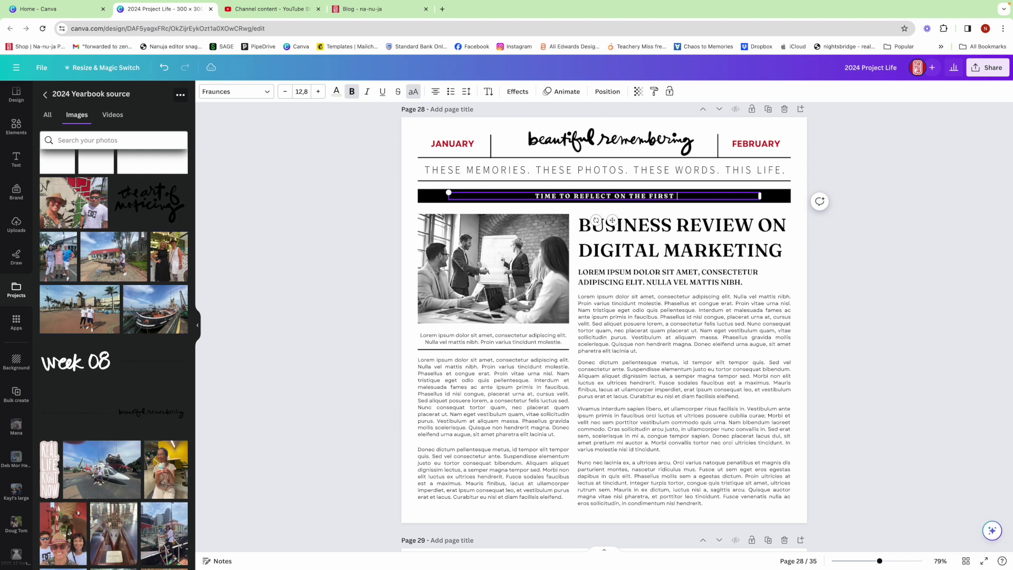
pyautogui.write('2 MONTHS ')
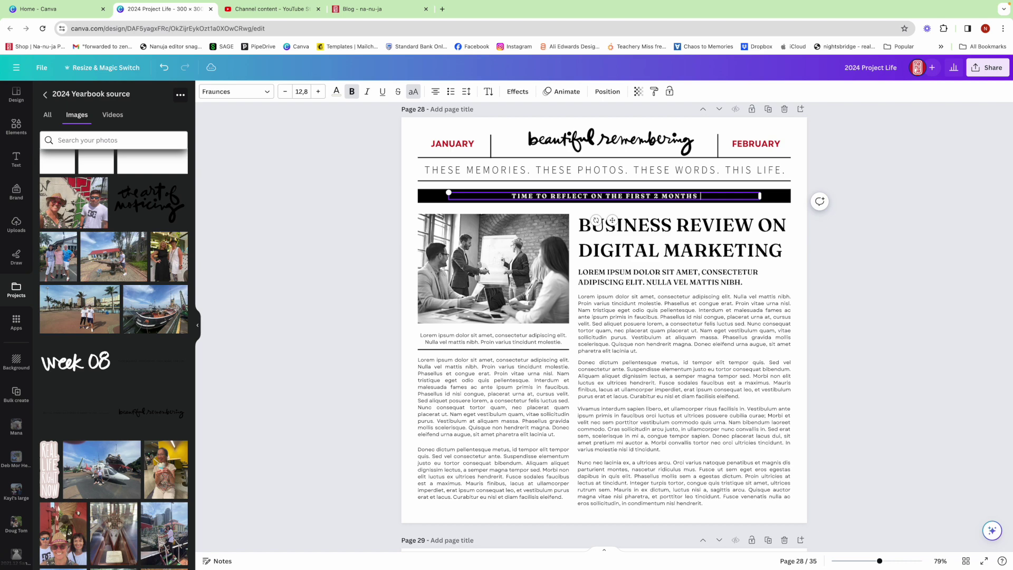
pyautogui.write('OF ')
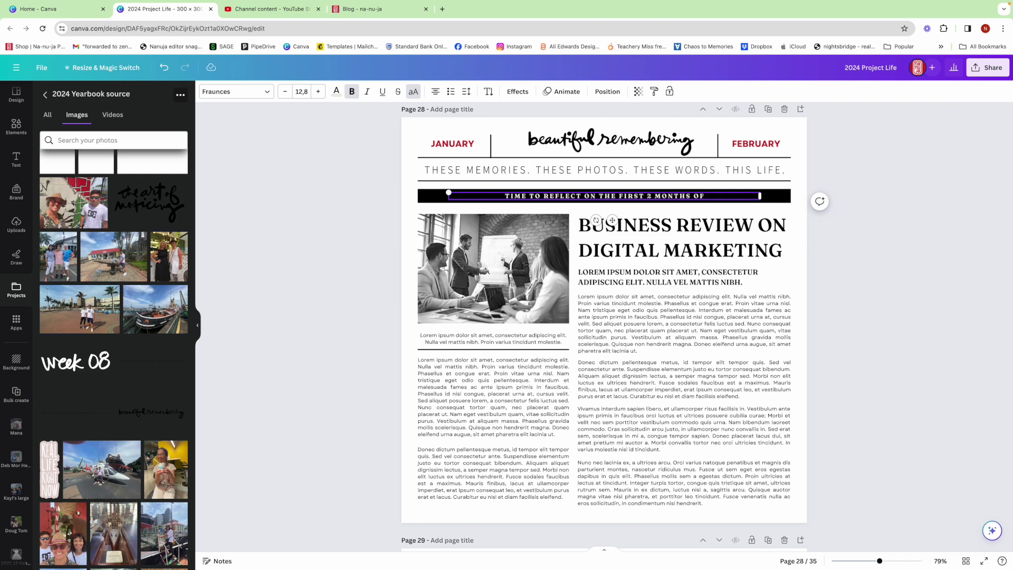
pyautogui.write('2024')
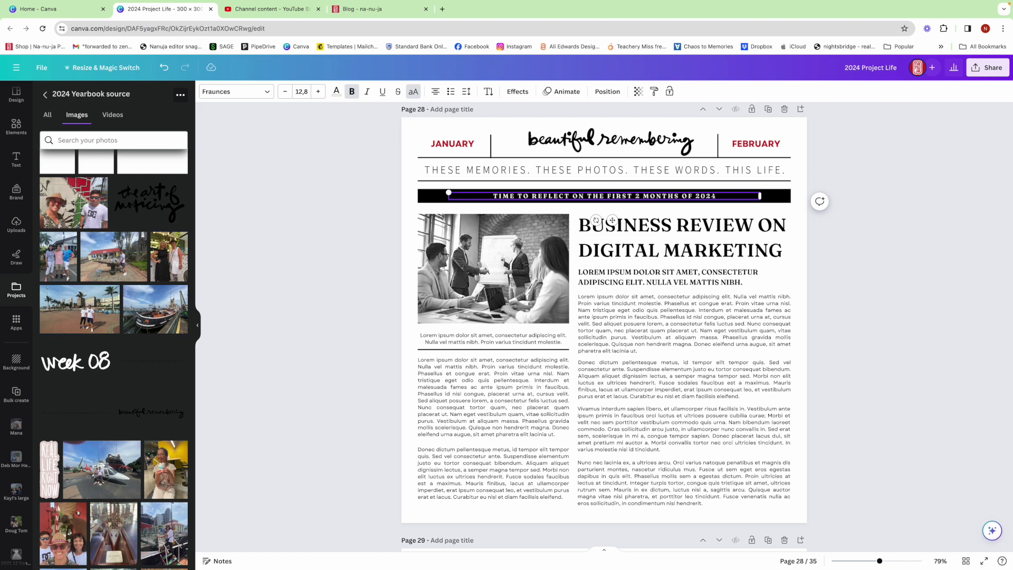
pyautogui.write('...')
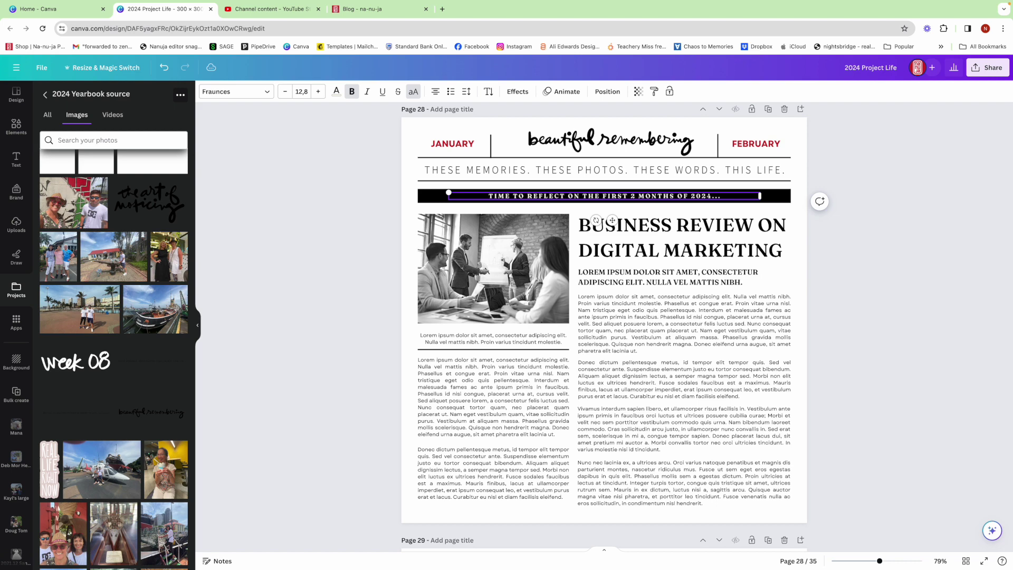
# - Crop the tagline image's empty lower margin clear of the banner and fill the black banner with the brand red
pyautogui.click(424, 199)
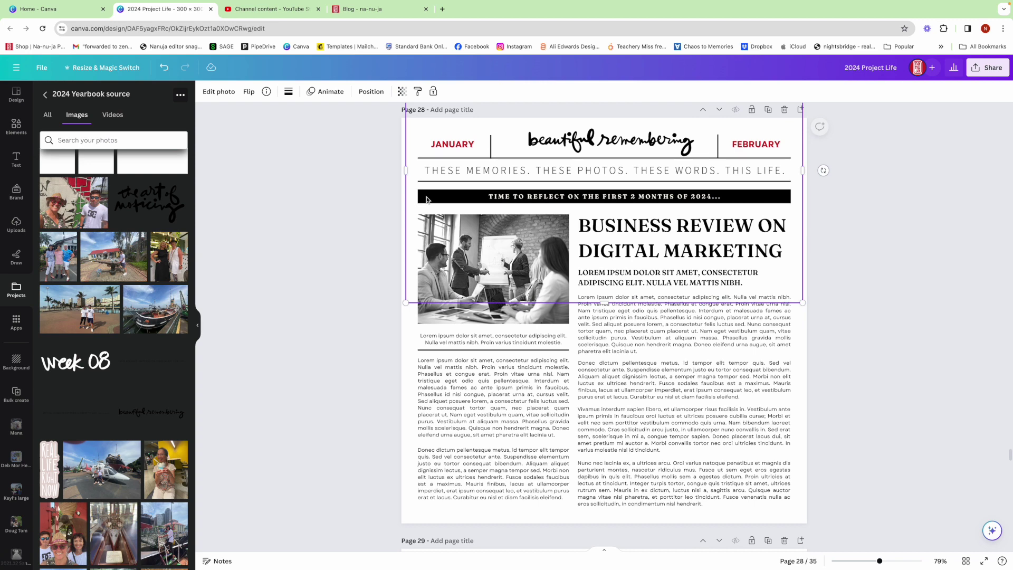
pyautogui.moveTo(607, 302); pyautogui.dragTo(605, 177)
pyautogui.click(437, 199)
pyautogui.click(436, 199)
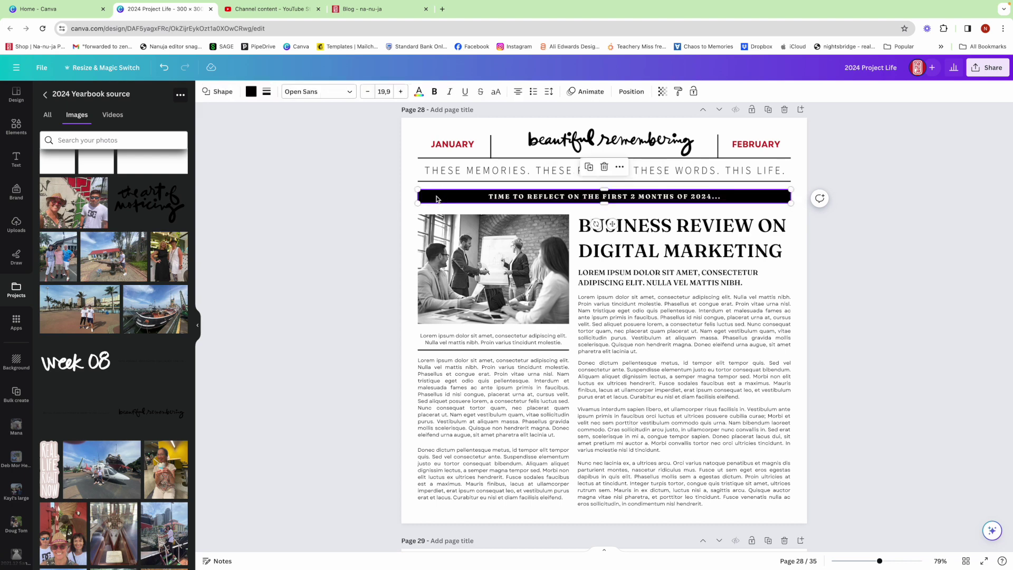
pyautogui.click(251, 92)
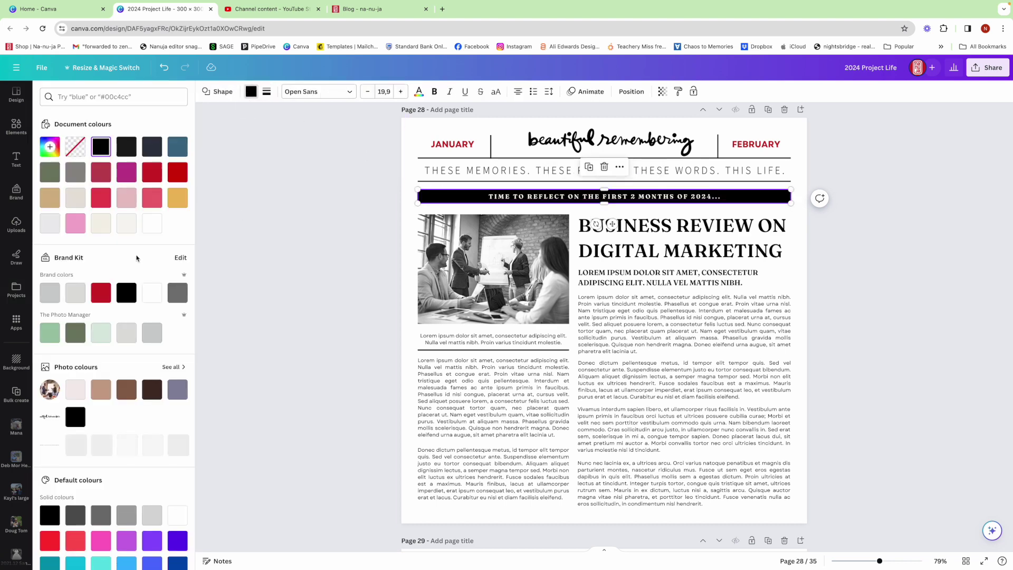
pyautogui.click(101, 296)
pyautogui.click(852, 249)
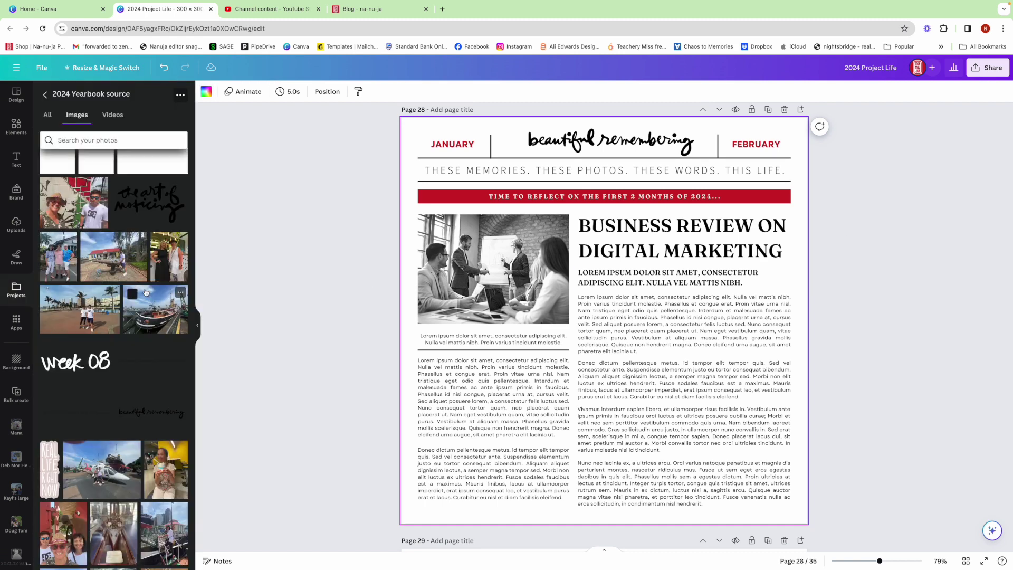
# - Replace the business meeting photo with the colourful mural photo and enlarge it within its crop frame
pyautogui.scroll(-6, 145, 306)
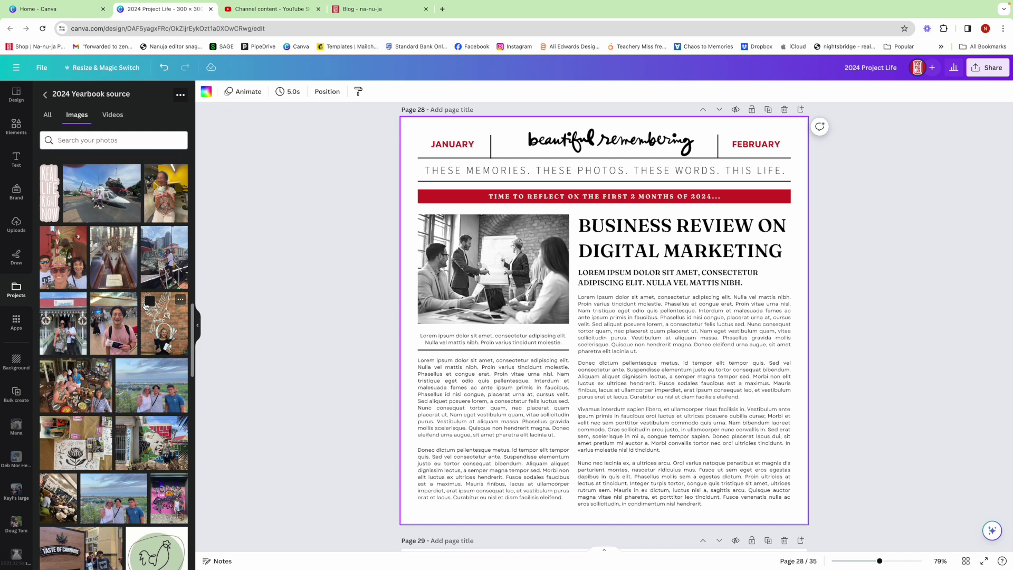
pyautogui.moveTo(167, 411); pyautogui.dragTo(487, 256)
pyautogui.doubleClick(434, 224)
pyautogui.moveTo(414, 209); pyautogui.dragTo(400, 183)
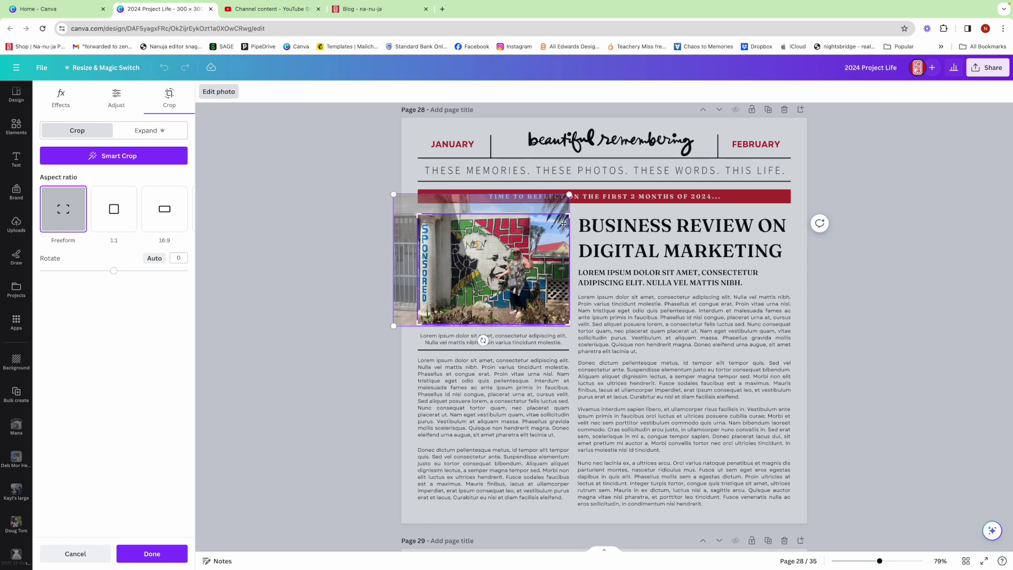
pyautogui.moveTo(570, 194); pyautogui.dragTo(595, 174)
pyautogui.click(862, 330)
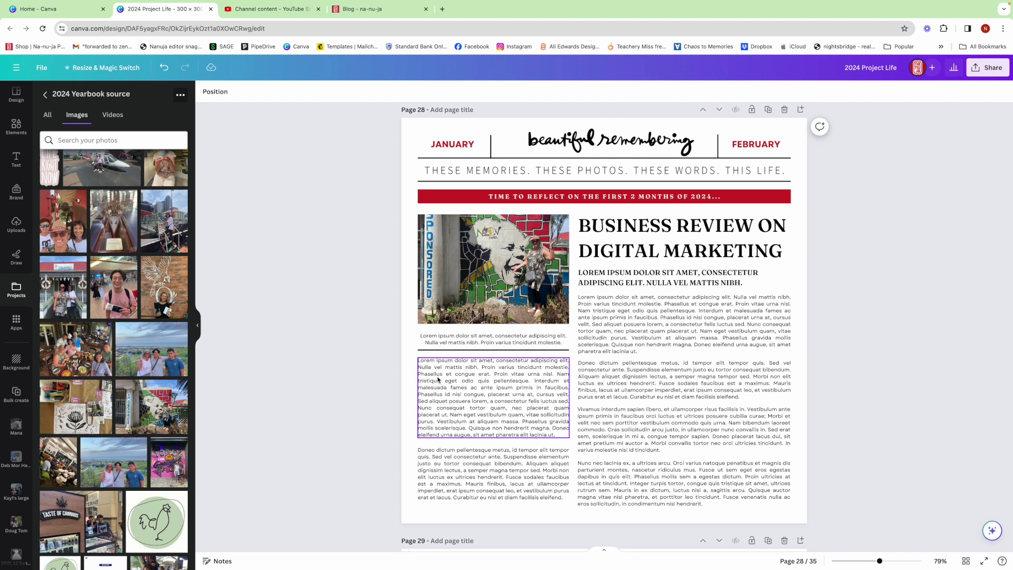
# - Reduce the text under the mural photo to one paragraph placed directly below it, removing the caption, the rule and the second paragraph
pyautogui.click(473, 337)
pyautogui.press('Delete')
pyautogui.click(475, 361)
pyautogui.moveTo(478, 363); pyautogui.dragTo(479, 341)
pyautogui.click(476, 484)
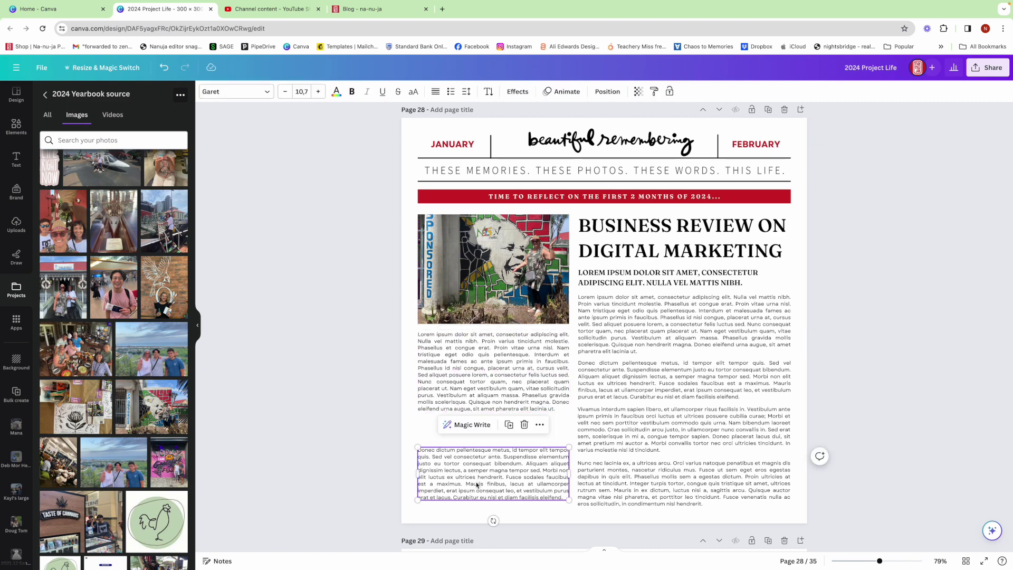
pyautogui.press('Delete')
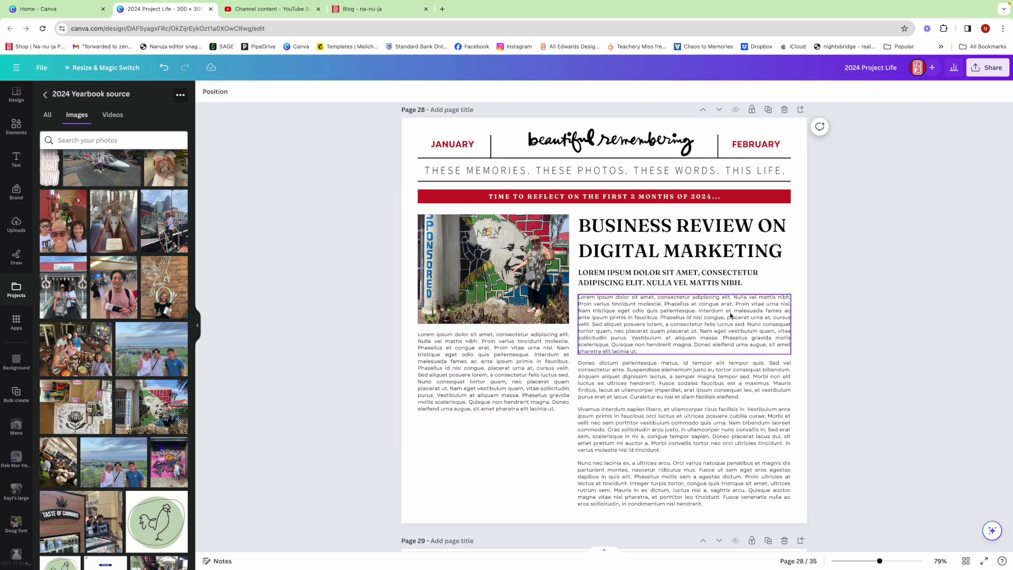
# - Delete the "BUSINESS REVIEW ON DIGITAL MARKETING" headline and move the subheading and its first paragraph up beneath the red banner
pyautogui.click(741, 230)
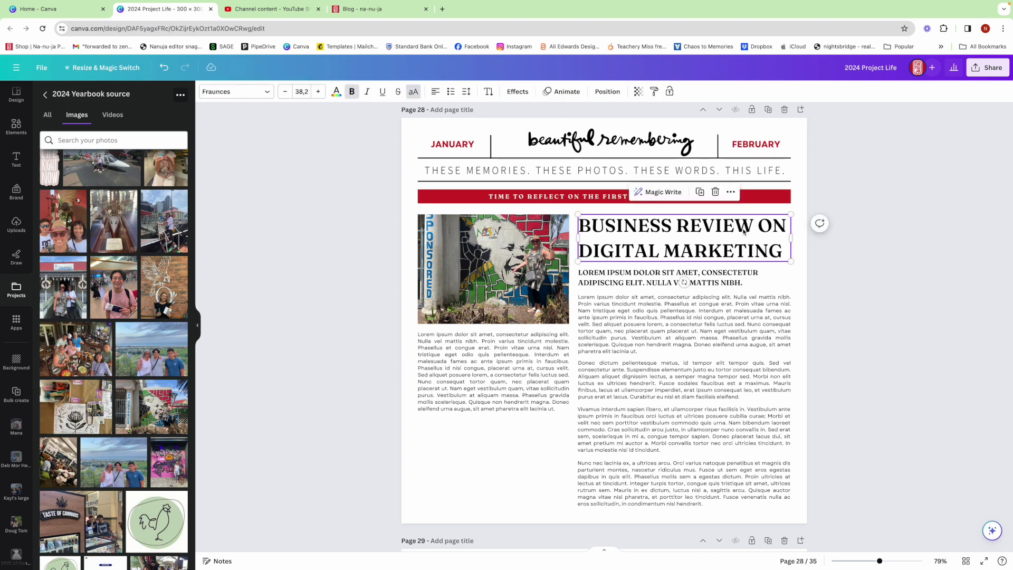
pyautogui.press('Delete')
pyautogui.moveTo(726, 281); pyautogui.dragTo(726, 228)
pyautogui.moveTo(710, 342); pyautogui.dragTo(709, 278)
# - Delete the three remaining placeholder paragraphs below the first paragraph in the wider column
pyautogui.click(709, 379)
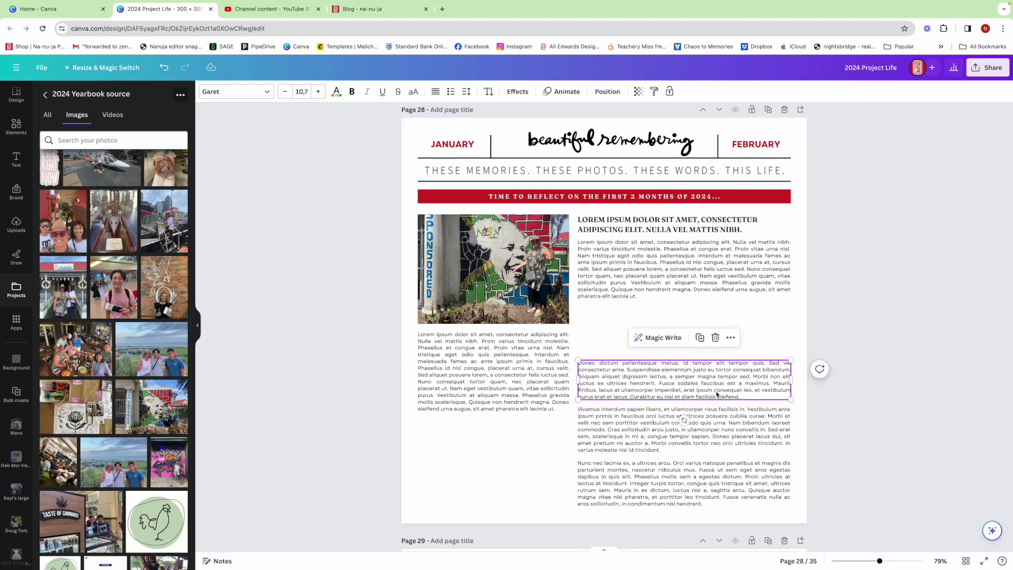
pyautogui.press('Delete')
pyautogui.click(712, 418)
pyautogui.press('Delete')
pyautogui.click(708, 479)
pyautogui.press('Delete')
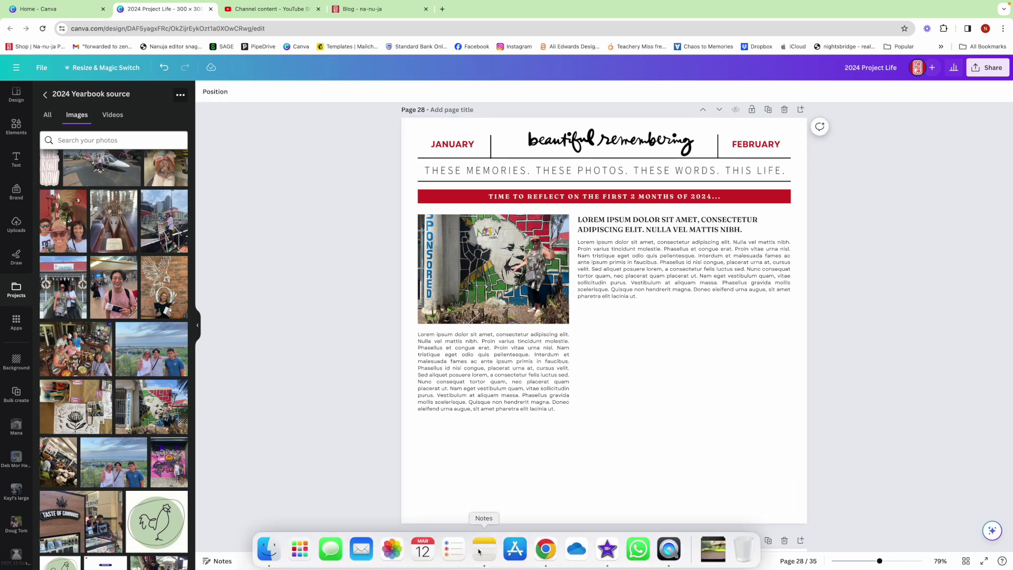
# - Switch to Notes and copy the reflection note's first two paragraphs, from "Starting with my One Little Word" to "difficult to remain positive!"
pyautogui.click(483, 549)
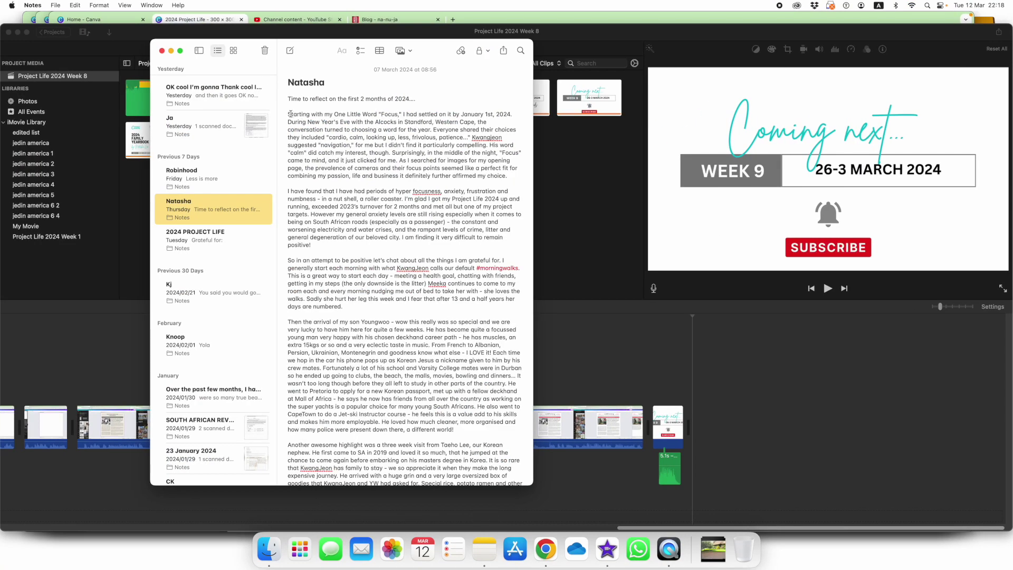
pyautogui.moveTo(288, 114); pyautogui.dragTo(338, 246)
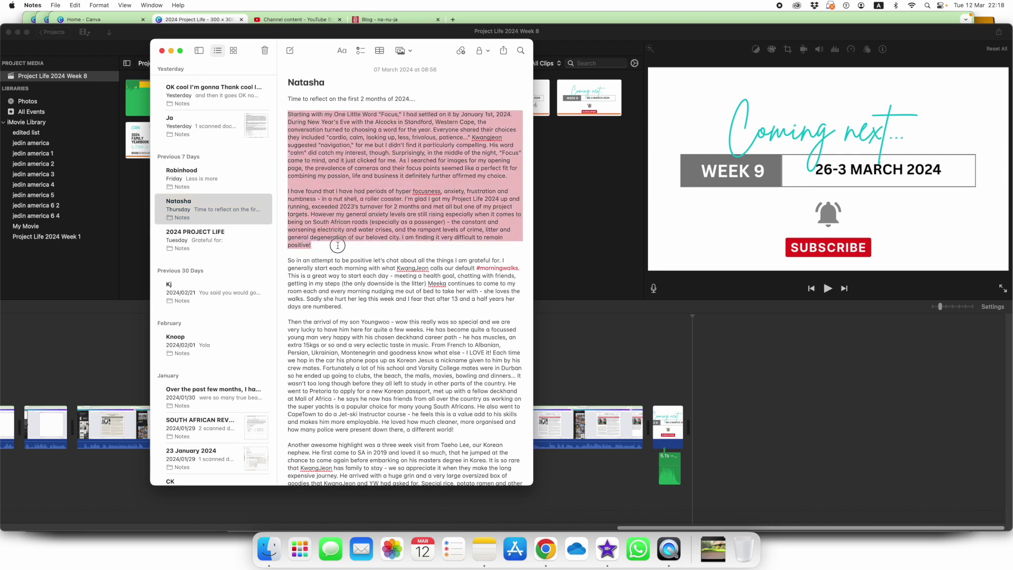
pyautogui.rightClick(344, 191)
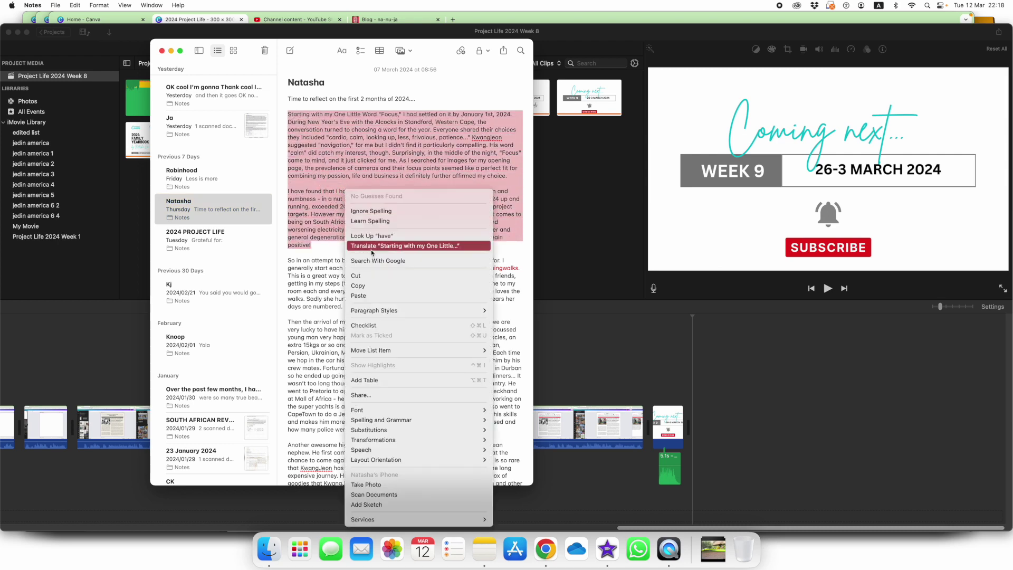
pyautogui.click(371, 287)
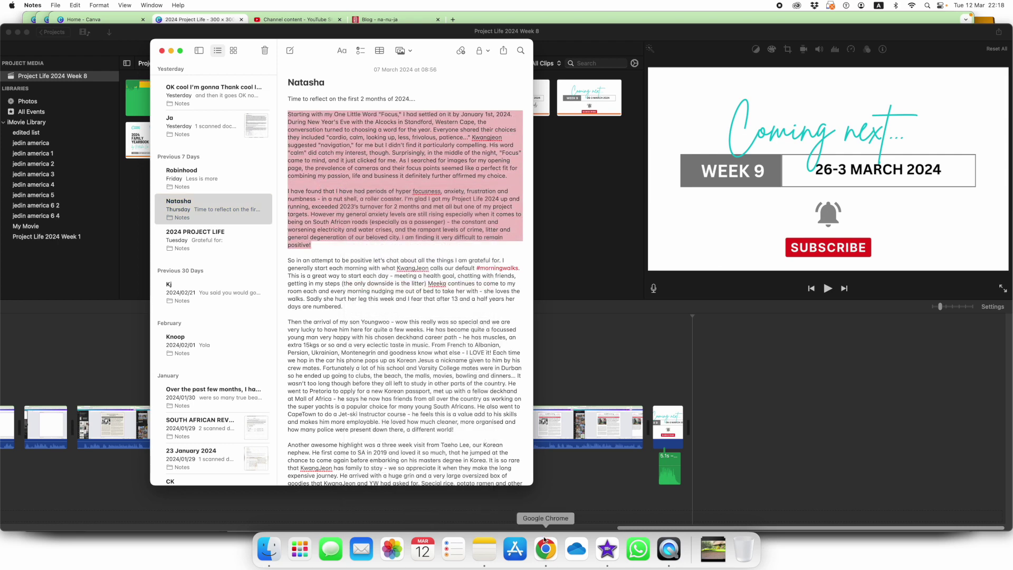
# - Return to the Canva page in Chrome and paste the copied paragraphs over the placeholder text beneath the mural photo
pyautogui.click(545, 550)
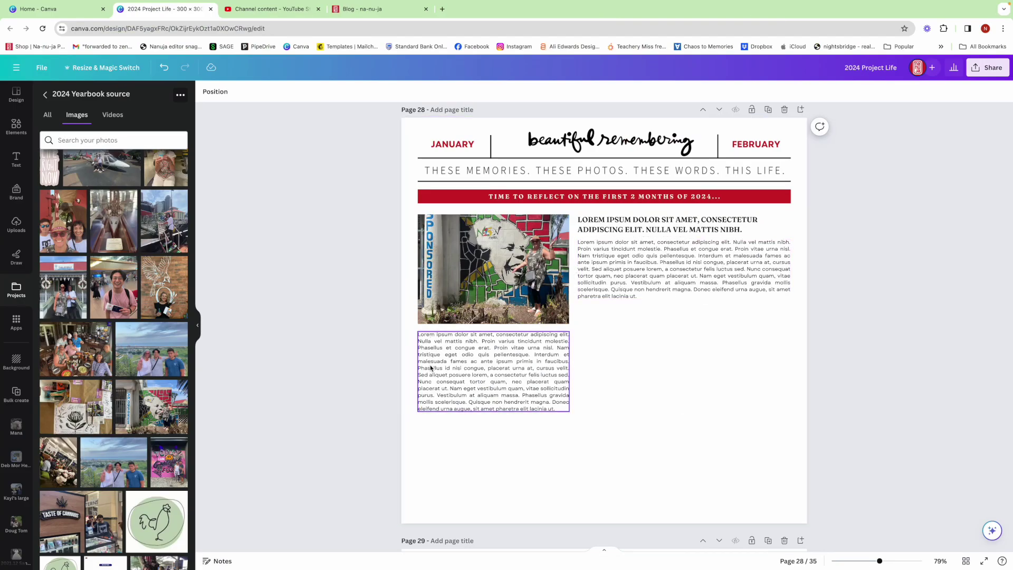
pyautogui.click(445, 355)
pyautogui.click(445, 351)
pyautogui.rightClick(445, 354)
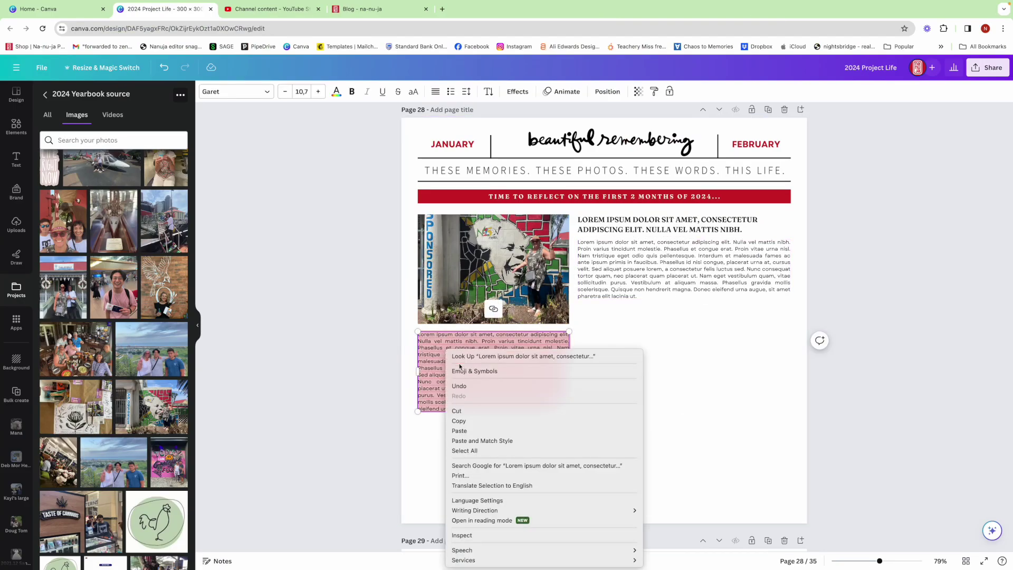
pyautogui.click(474, 431)
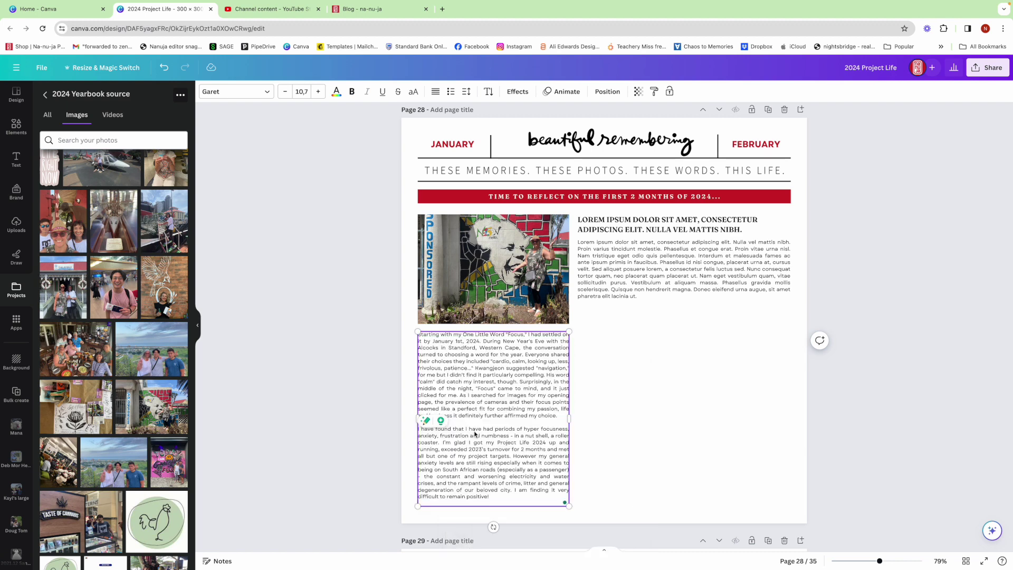
pyautogui.click(600, 491)
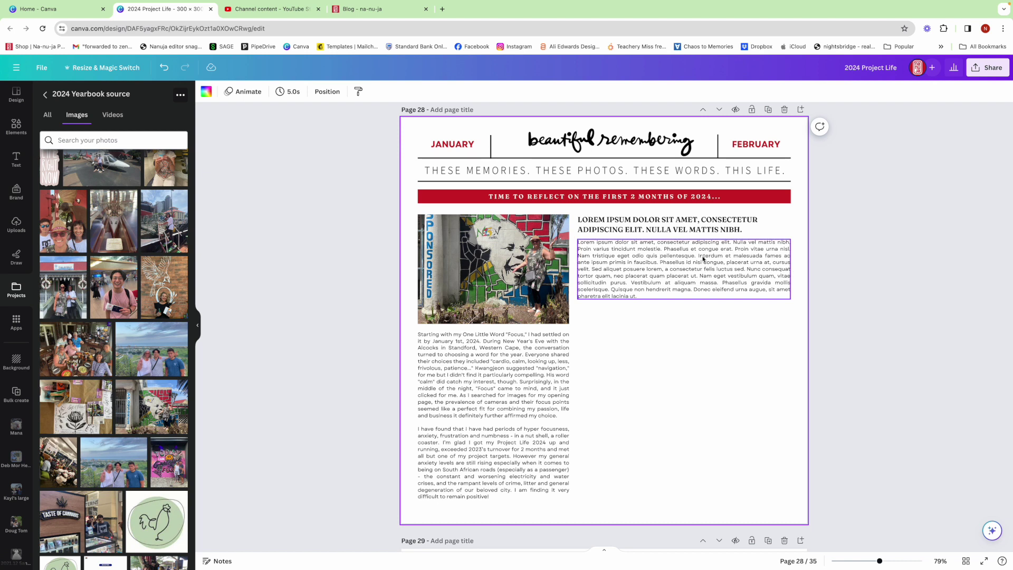
# - Switch to Notes and copy the sentence "So in an attempt to be positive let's chat about all the things I am grateful for."
pyautogui.moveTo(480, 551)
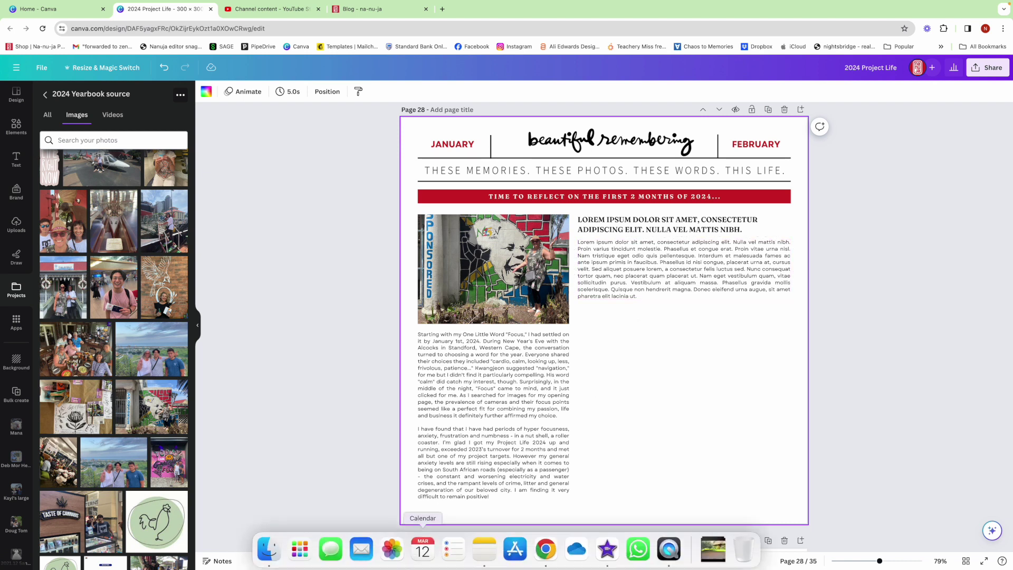
pyautogui.click(482, 550)
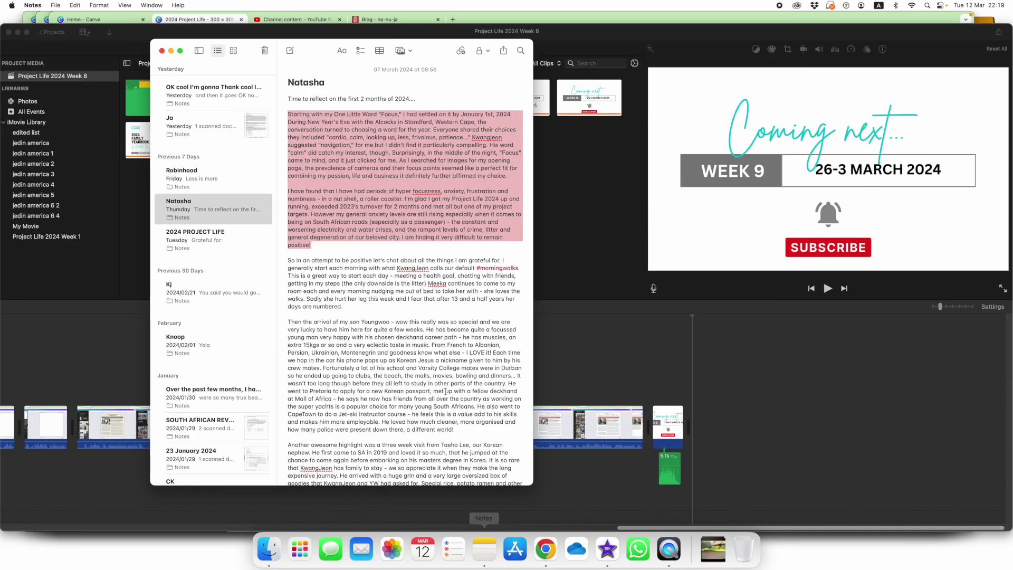
pyautogui.click(288, 258)
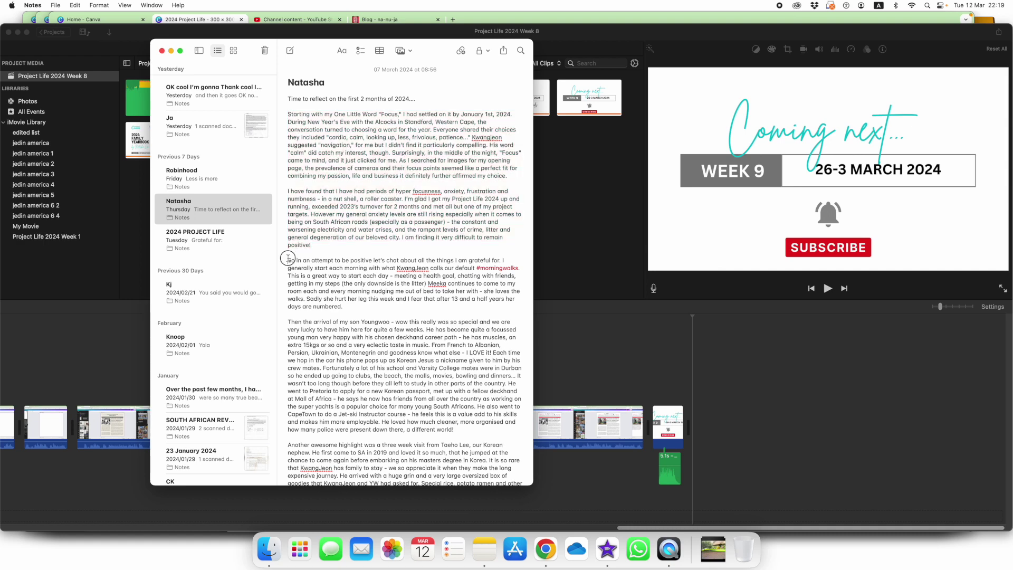
pyautogui.moveTo(288, 259); pyautogui.dragTo(502, 259)
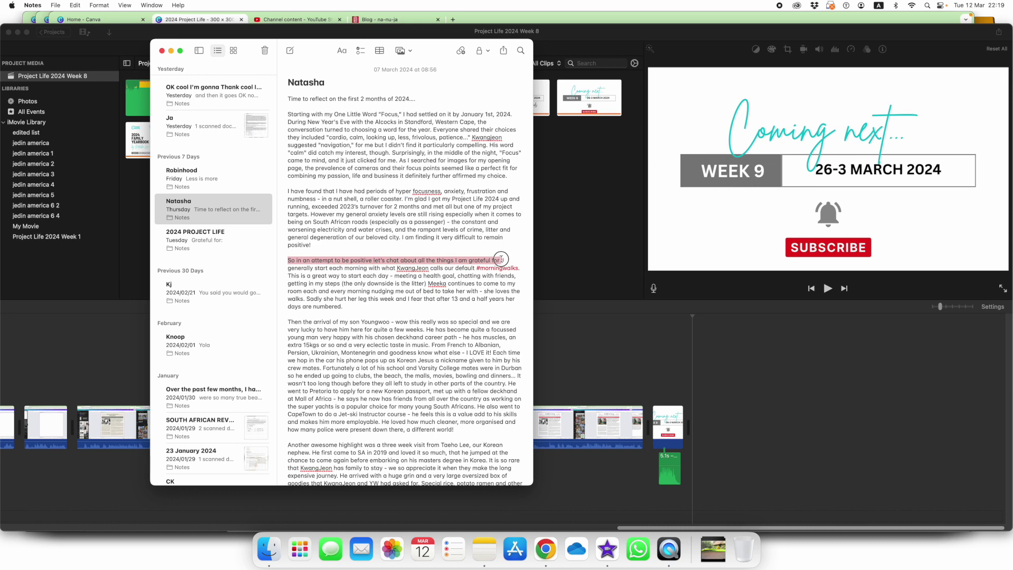
pyautogui.rightClick(494, 260)
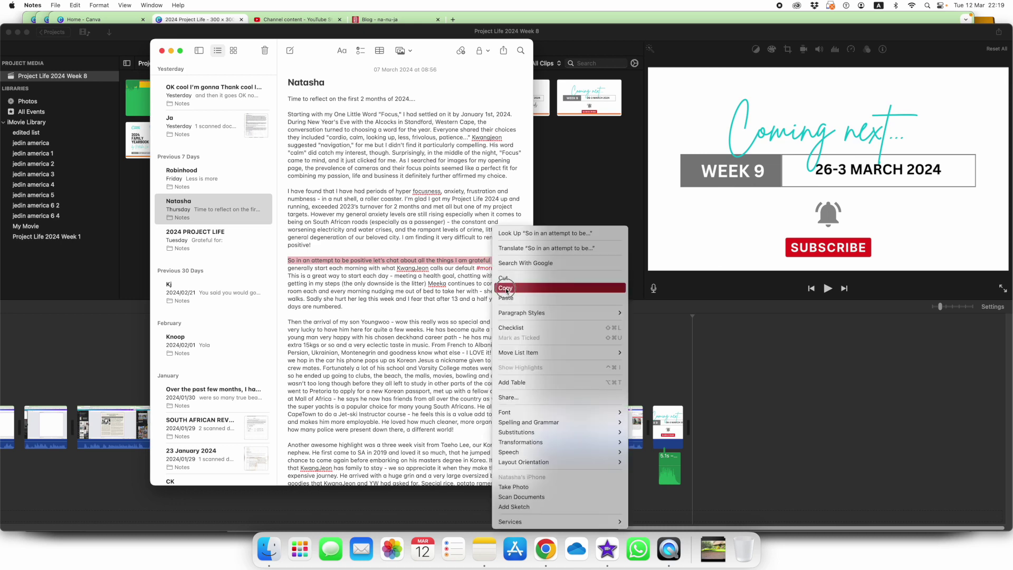
pyautogui.click(505, 288)
# - Return to the Canva page in Chrome and paste the copied sentence over the placeholder subheading in the wider column
pyautogui.click(539, 541)
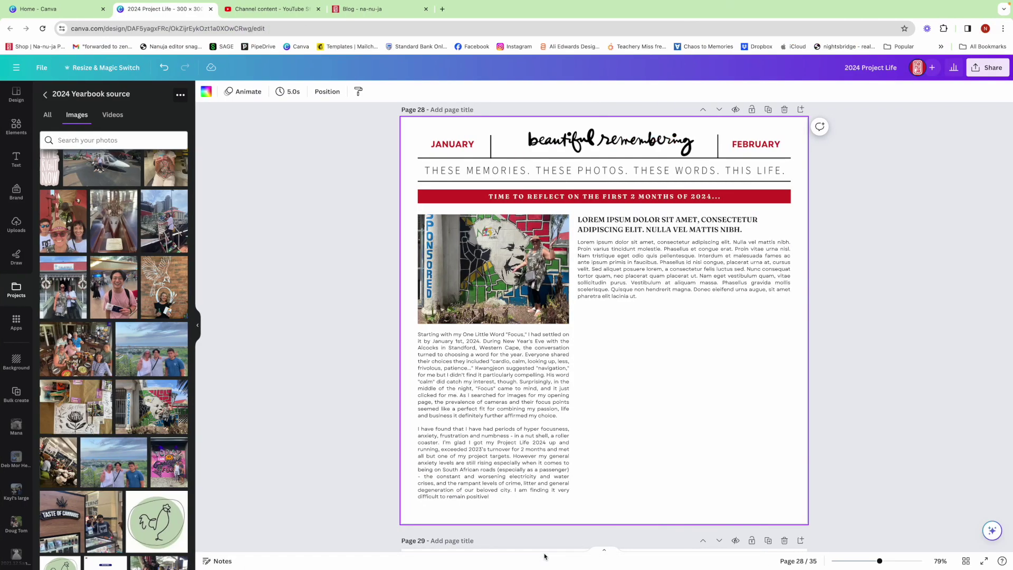
pyautogui.click(636, 230)
pyautogui.click(637, 230)
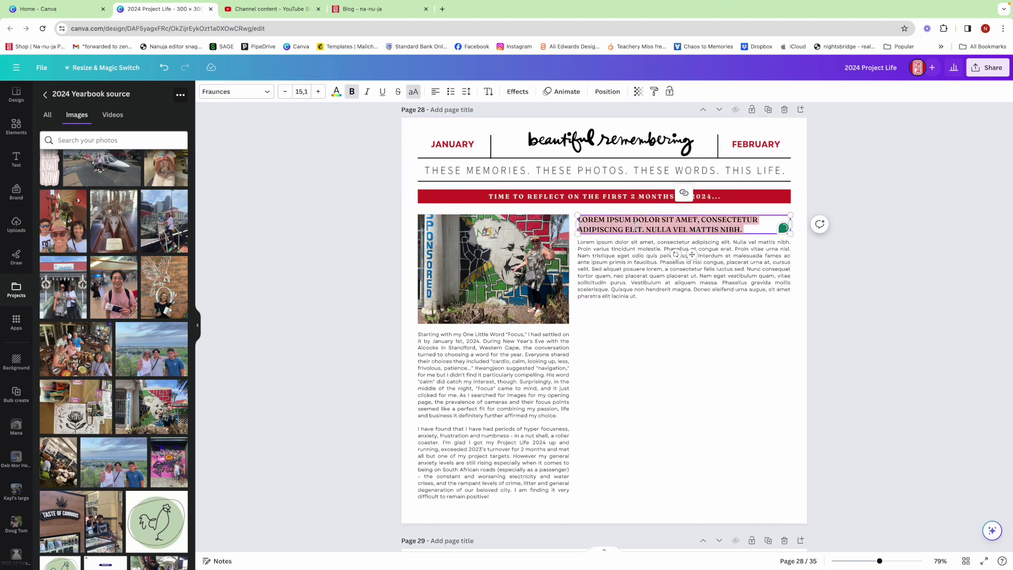
pyautogui.rightClick(636, 227)
pyautogui.click(669, 306)
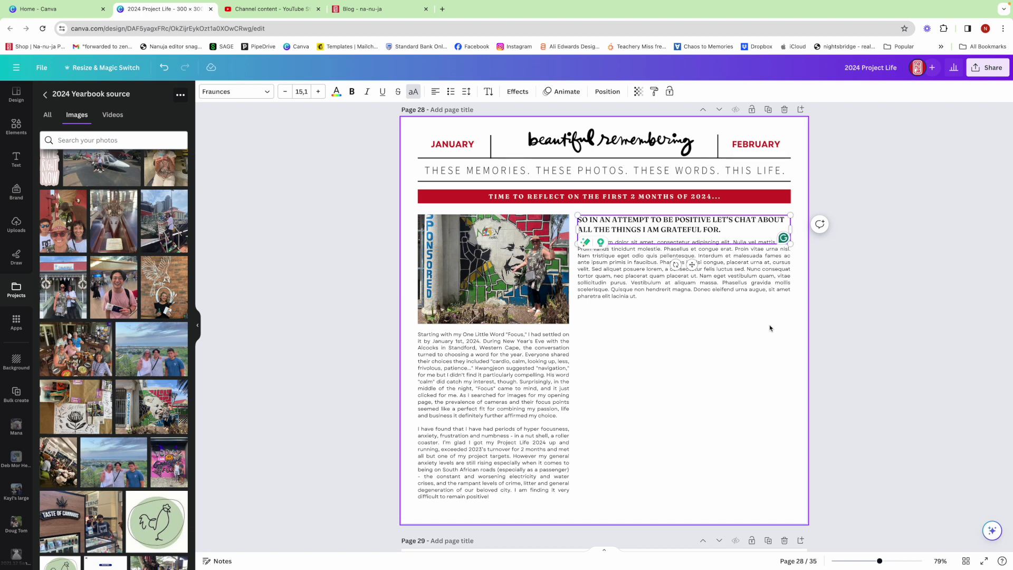
pyautogui.click(769, 329)
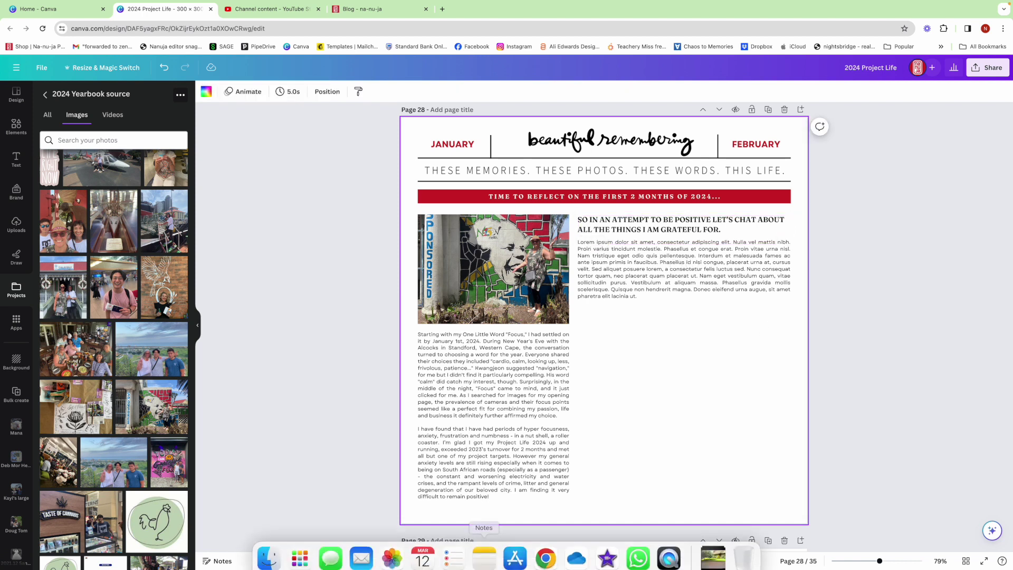
# - Switch to Notes and copy the text from "I generally start each morning" through the paragraph ending "aju ssada!"
pyautogui.click(485, 548)
pyautogui.scroll(2, 501, 79)
pyautogui.moveTo(502, 76); pyautogui.dragTo(496, 245)
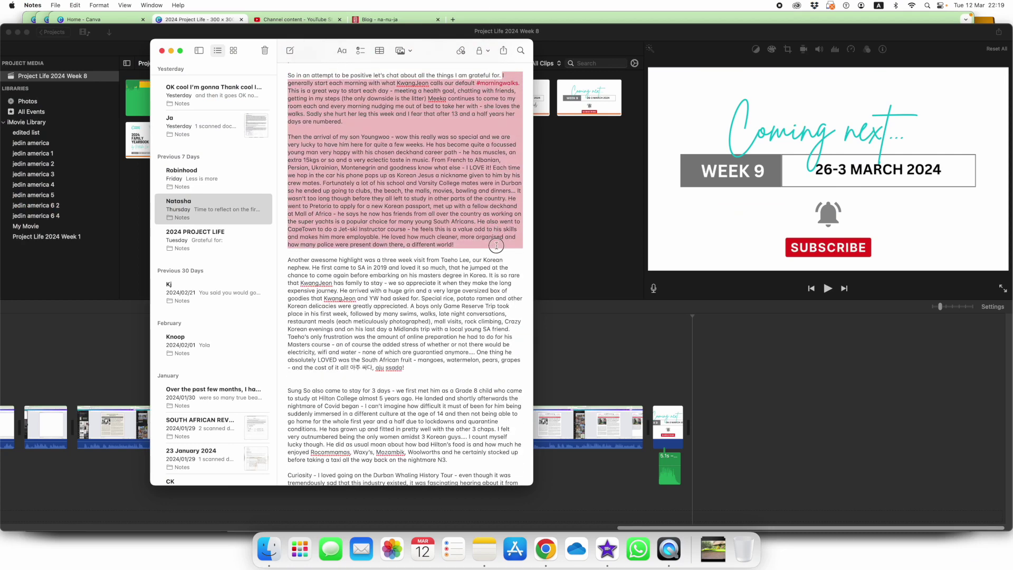
pyautogui.moveTo(496, 246); pyautogui.dragTo(437, 369)
pyautogui.rightClick(435, 349)
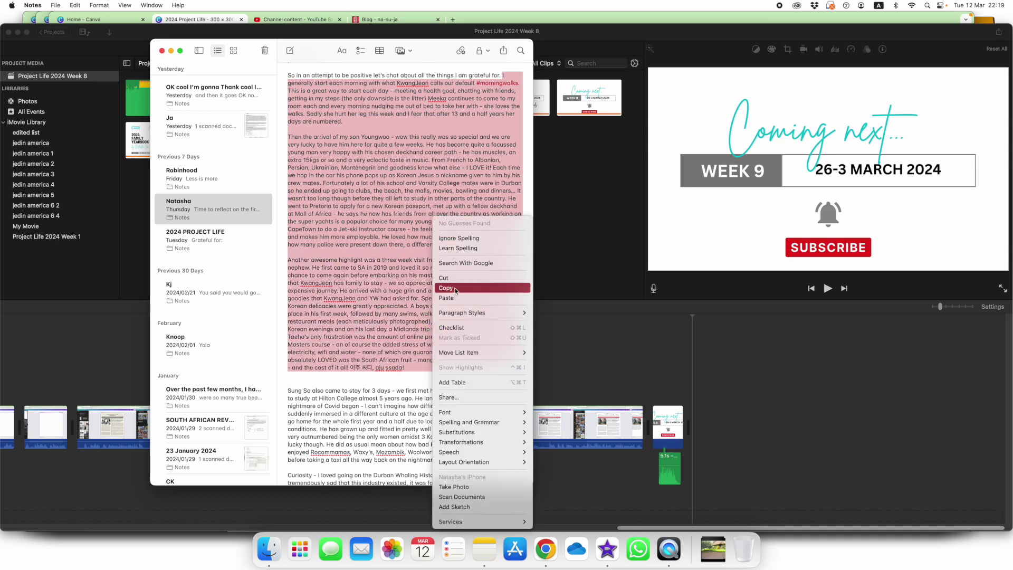
pyautogui.click(448, 288)
# - Return to the Canva page in Chrome and paste the copied paragraphs over the placeholder text beneath the grateful subheading
pyautogui.click(545, 548)
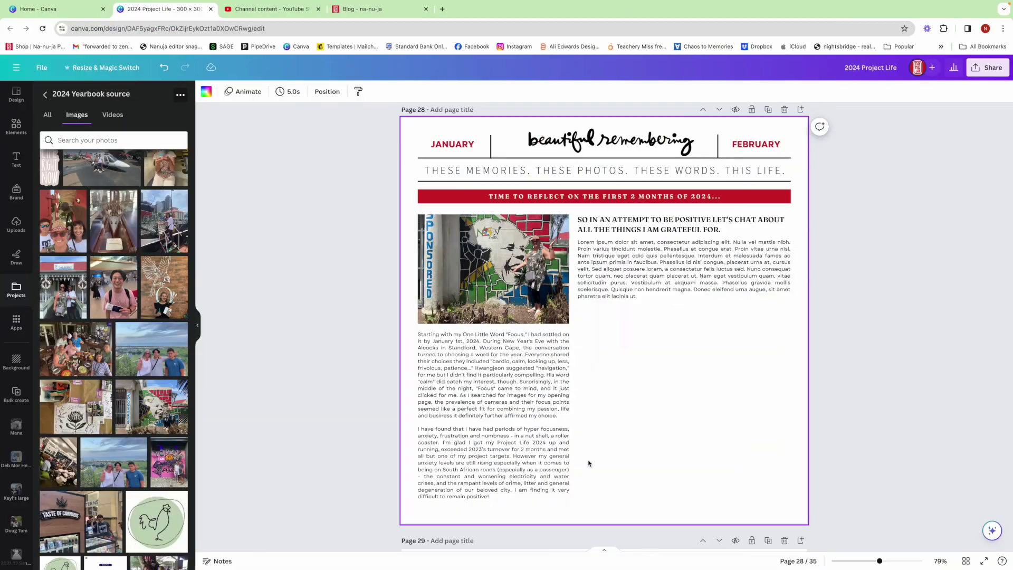
pyautogui.click(638, 266)
pyautogui.rightClick(638, 264)
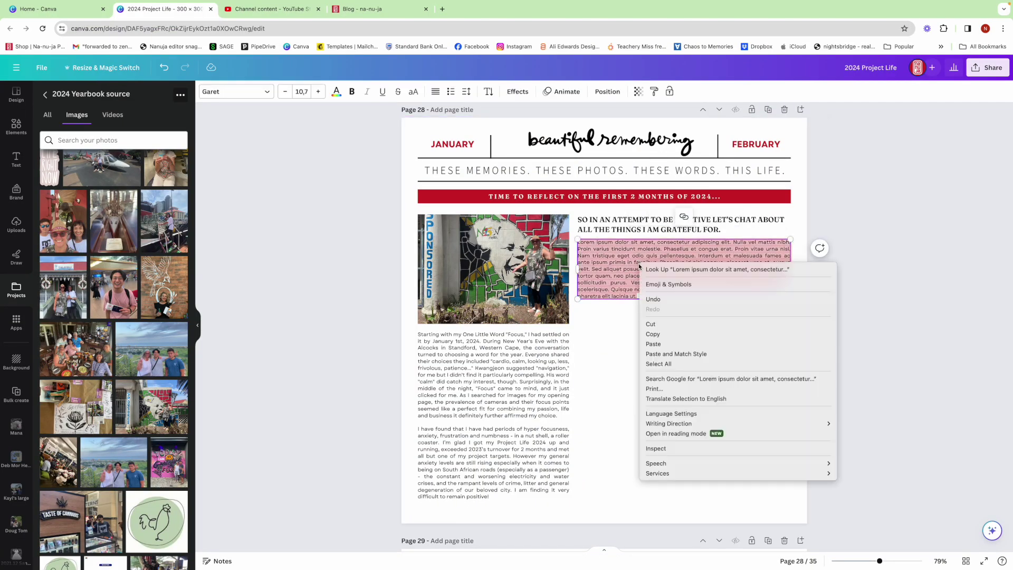
pyautogui.click(666, 342)
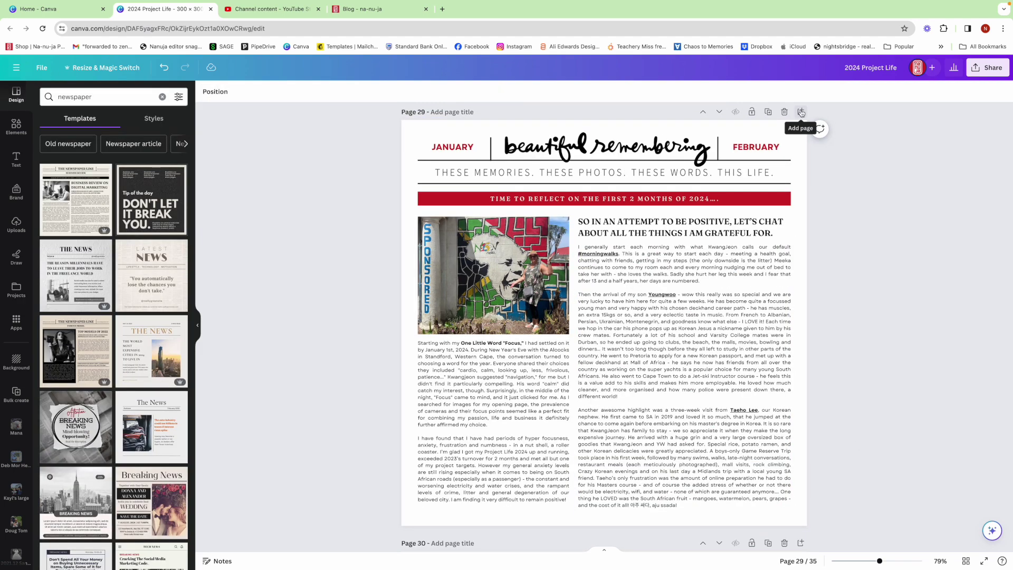
# - Add a page after page 29 using the Cream Simple Modern Newspaper Model template with its beige background removed
pyautogui.click(801, 112)
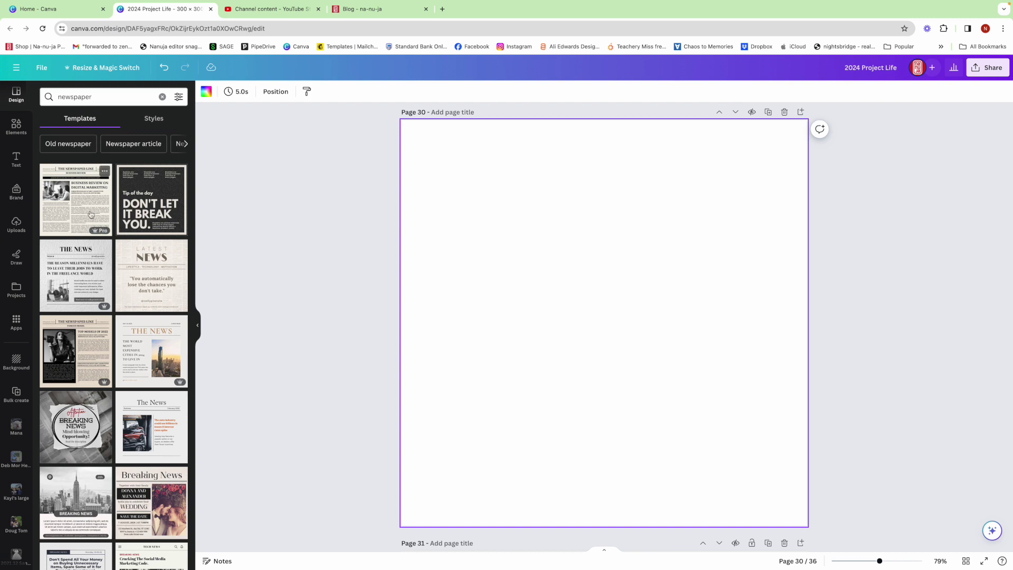
pyautogui.click(80, 350)
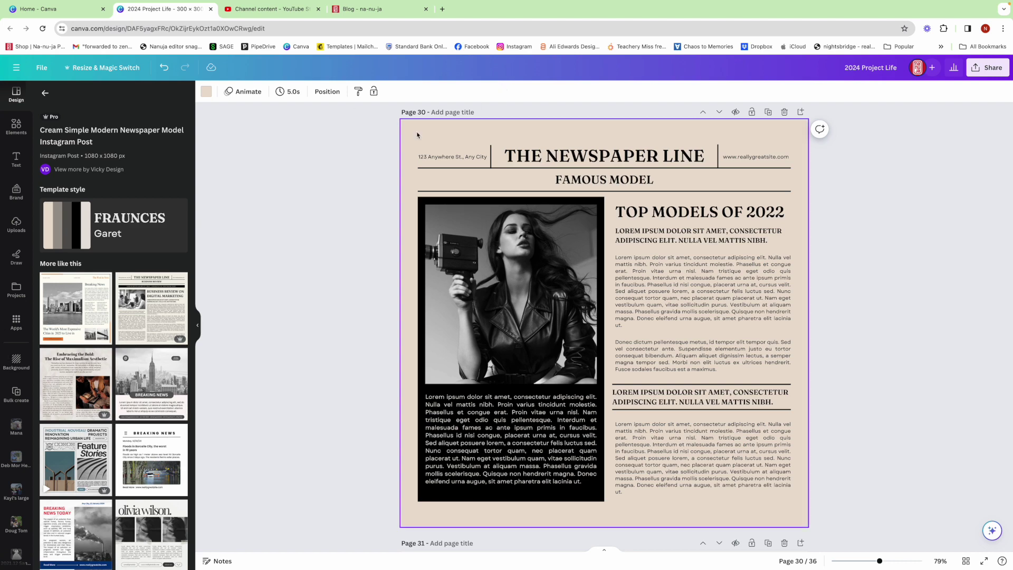
pyautogui.press('Delete')
# - Delete the "THE NEWSPAPER LINE" and "FAMOUS MODEL" header with its side texts and divider lines
pyautogui.moveTo(372, 142); pyautogui.dragTo(818, 188)
pyautogui.press('Delete')
pyautogui.click(514, 191)
pyautogui.press('Delete')
# - Move the black block with its photo and text up to the page's upper margin
pyautogui.moveTo(396, 199); pyautogui.dragTo(606, 505)
pyautogui.moveTo(550, 285); pyautogui.dragTo(551, 221)
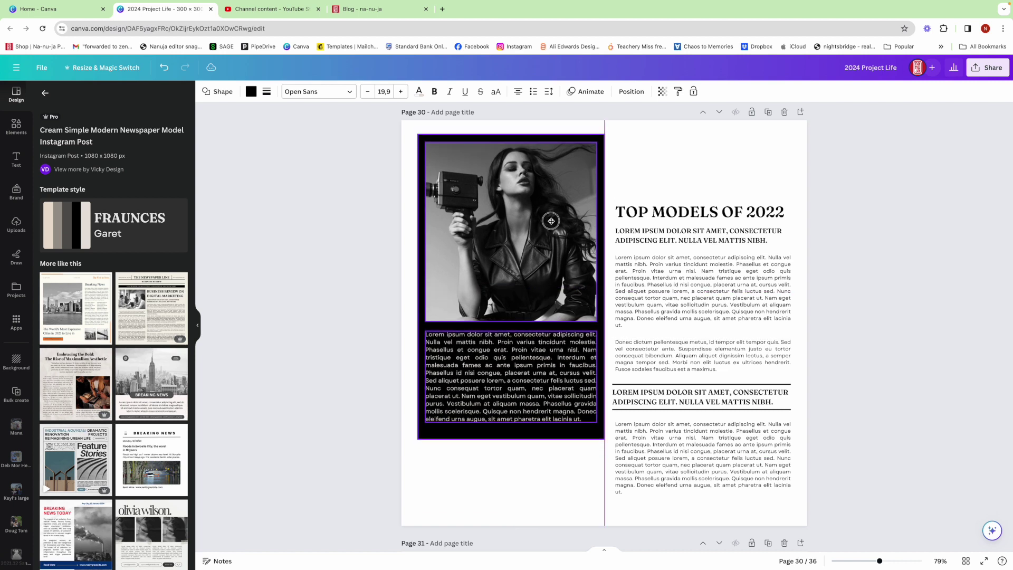
pyautogui.moveTo(551, 221); pyautogui.dragTo(551, 222)
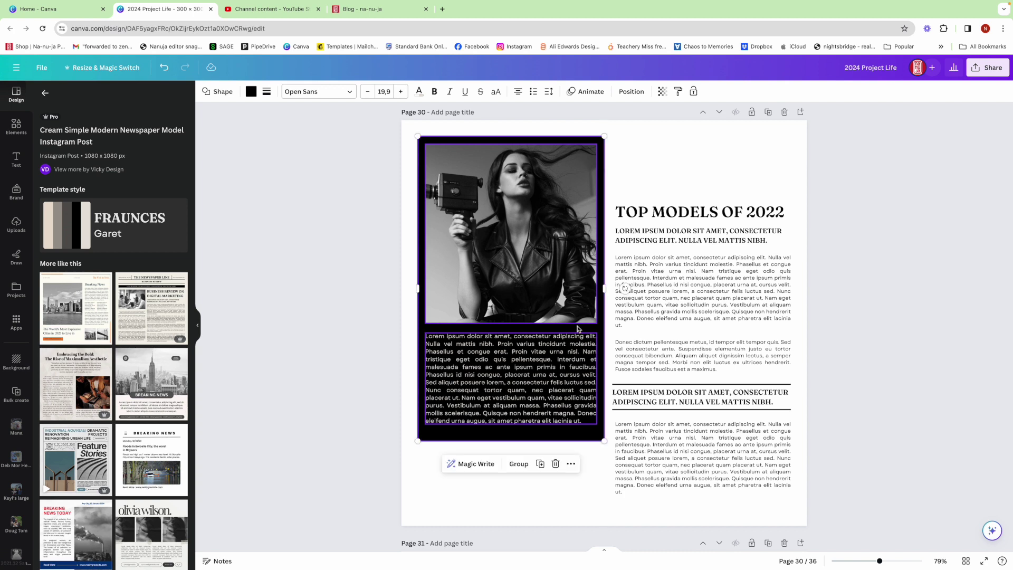
# - Delete the "TOP MODELS OF 2022" headline, both placeholder subheadings and the divider lines beside the black block
pyautogui.click(688, 392)
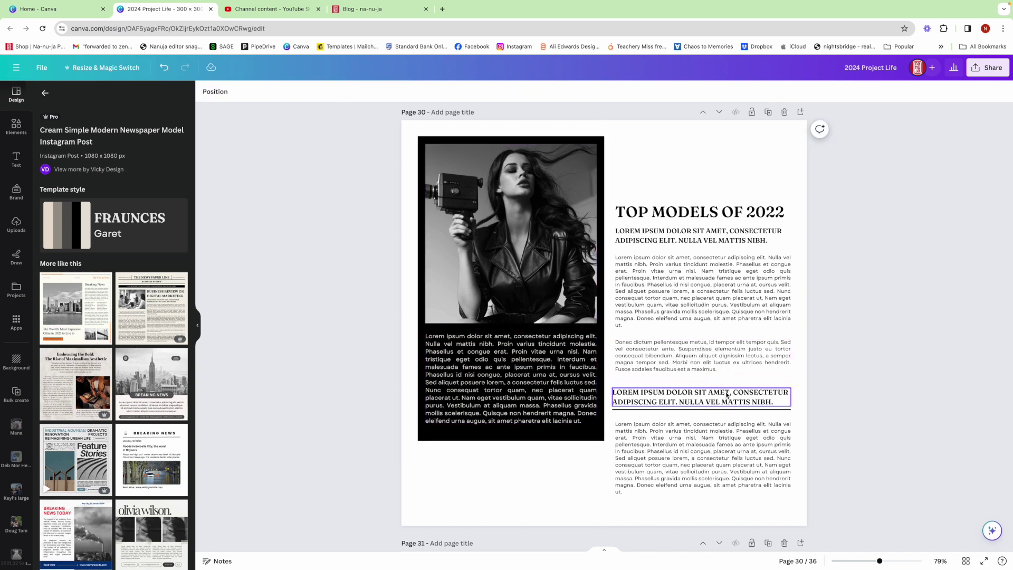
pyautogui.press('Delete')
pyautogui.click(730, 411)
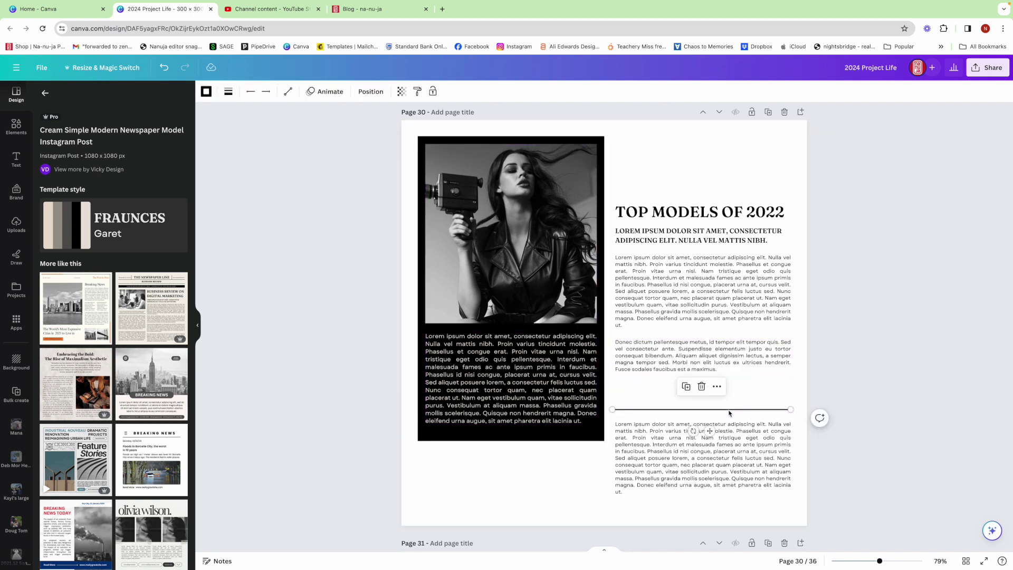
pyautogui.press('Delete')
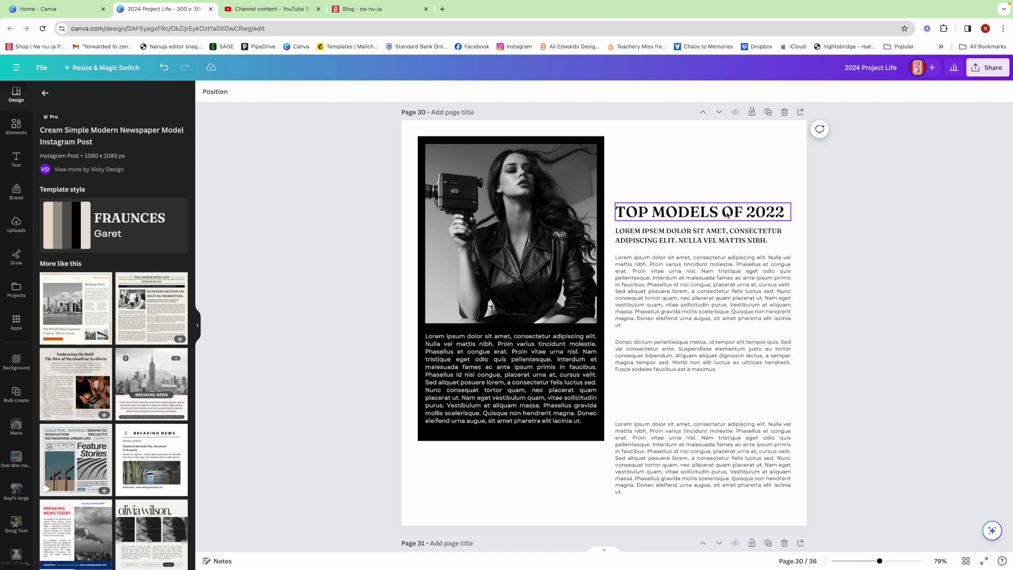
pyautogui.click(726, 214)
pyautogui.press('Delete')
pyautogui.click(724, 234)
pyautogui.press('Delete')
# - Move the first placeholder paragraph up level with the black block's upper edge and delete the two paragraphs below it
pyautogui.moveTo(721, 270); pyautogui.dragTo(721, 153)
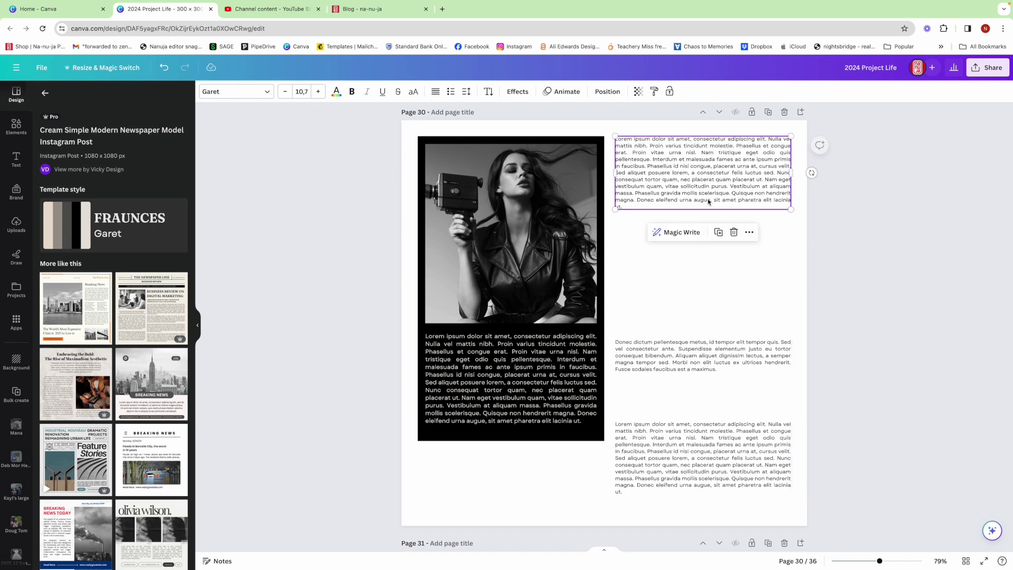
pyautogui.click(706, 357)
pyautogui.press('Delete')
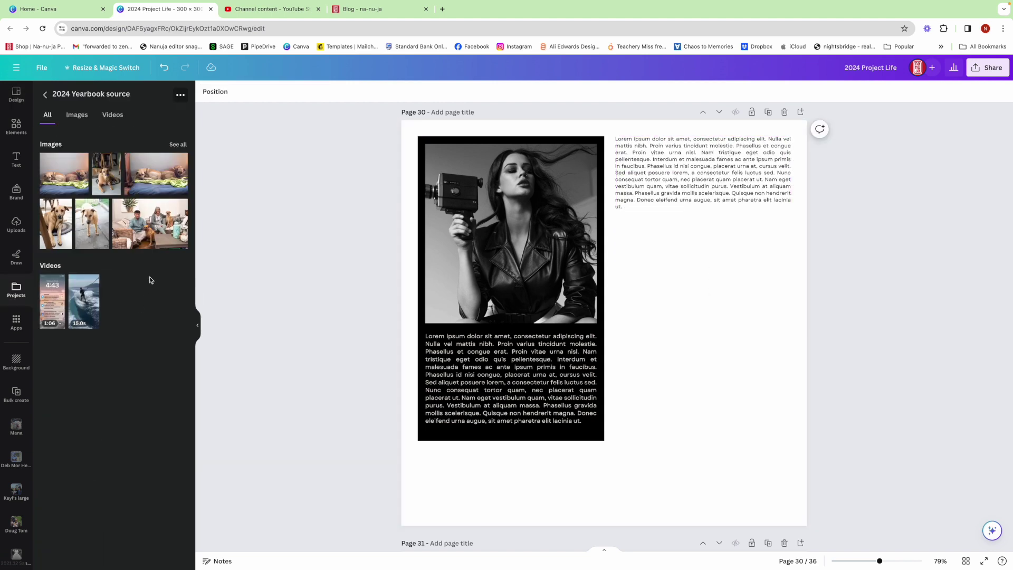
# - Replace the model photo in the black block with the black-and-white soccer team photo from the 2024 Yearbook source images
pyautogui.click(77, 115)
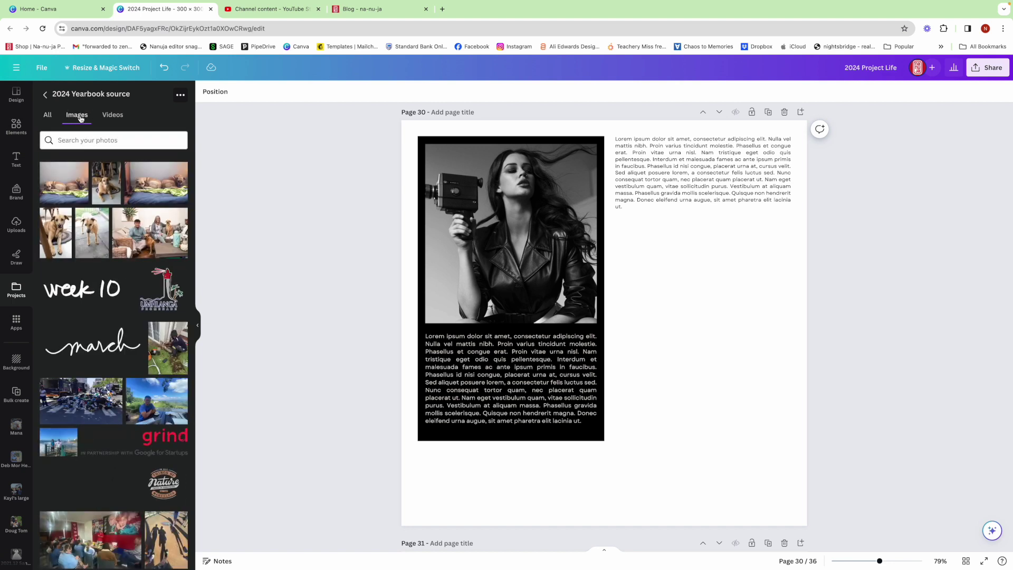
pyautogui.scroll(-3, 137, 330)
pyautogui.scroll(-5, 136, 330)
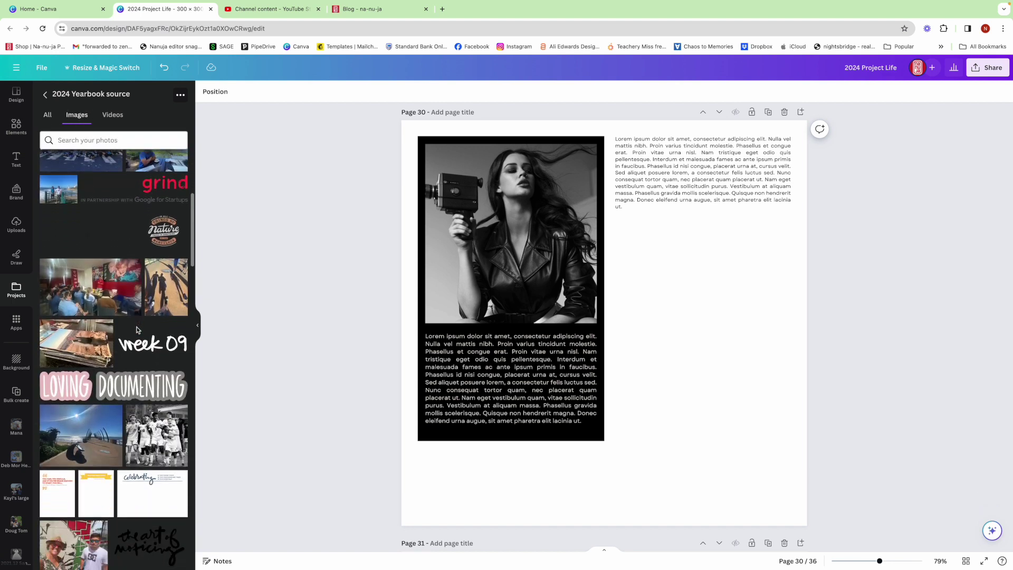
pyautogui.moveTo(158, 343); pyautogui.dragTo(487, 221)
pyautogui.moveTo(478, 260); pyautogui.dragTo(477, 261)
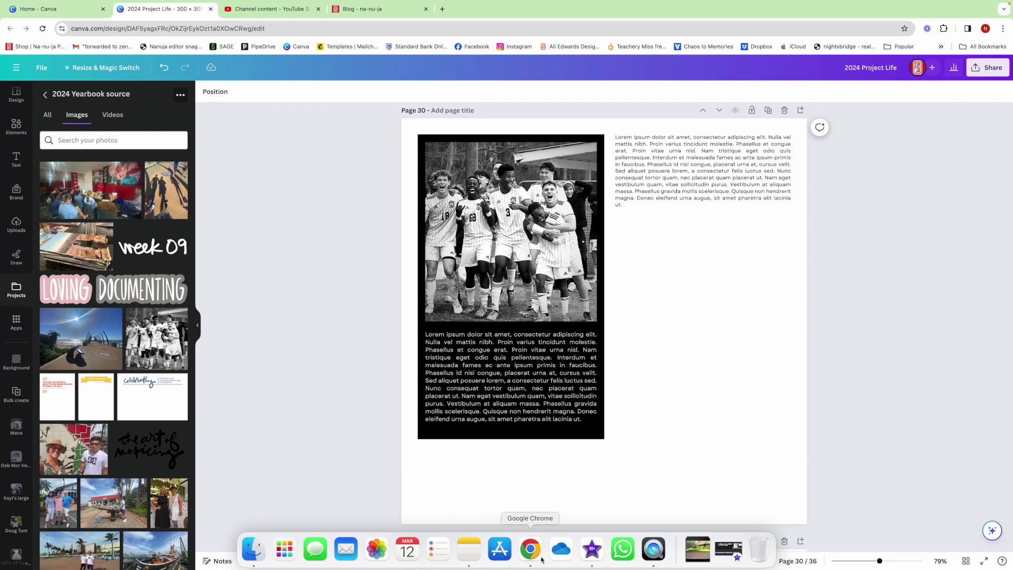
# - Switch to Notes and copy the note's final paragraph, from "Then there is missing my little giraffe" to "land of opportunity."
pyautogui.click(469, 551)
pyautogui.scroll(-10, 422, 358)
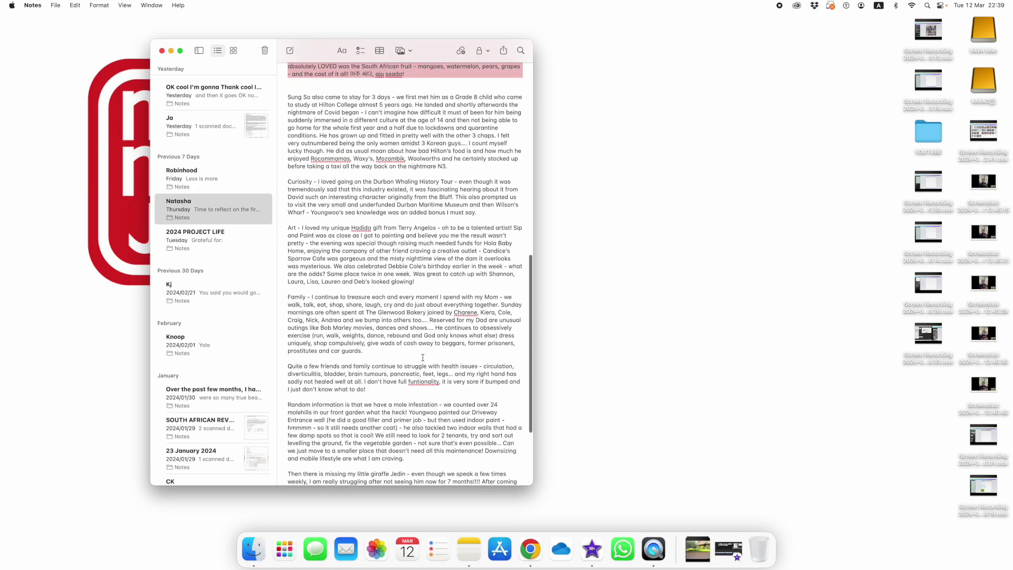
pyautogui.scroll(-5, 422, 358)
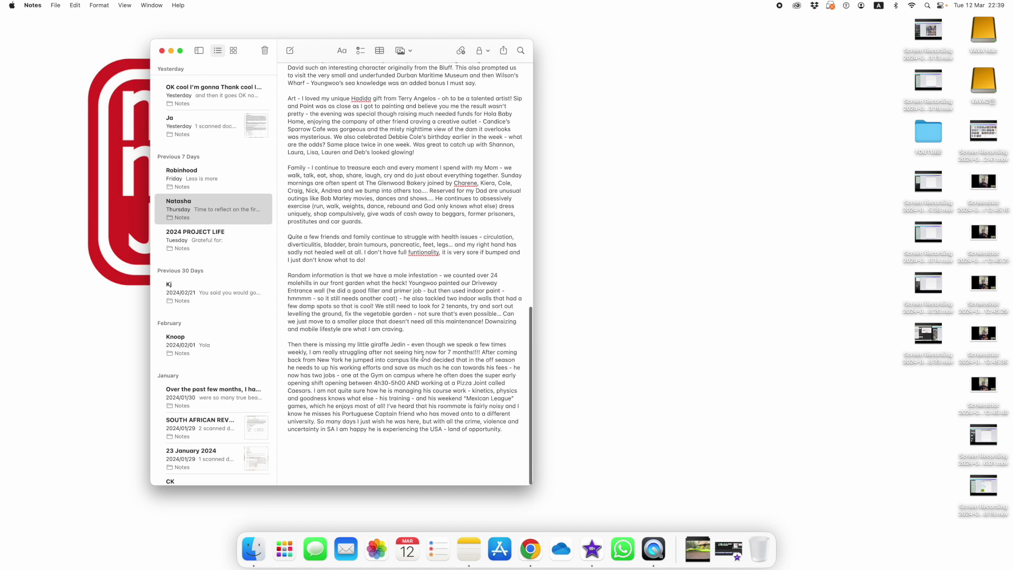
pyautogui.moveTo(286, 343); pyautogui.dragTo(504, 431)
pyautogui.rightClick(380, 368)
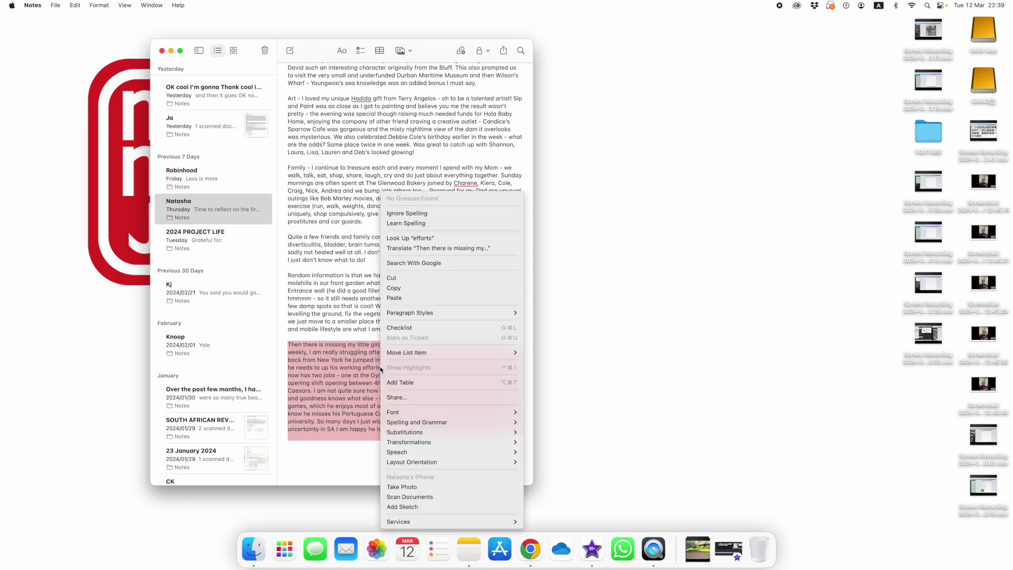
pyautogui.click(398, 288)
# - Return to the Canva page in Chrome and paste the copied paragraph over the placeholder text beneath the soccer photo
pyautogui.click(530, 548)
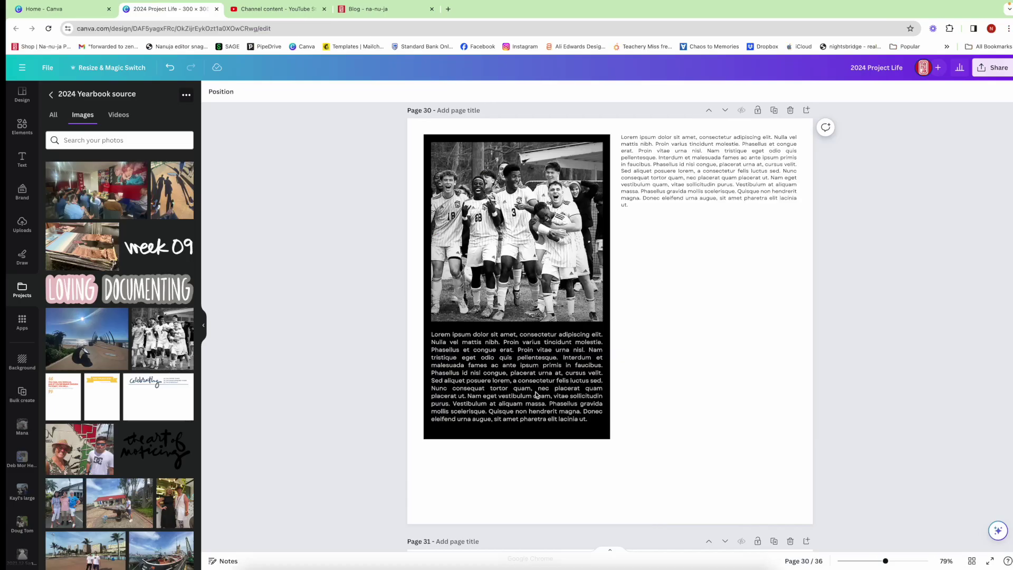
pyautogui.click(479, 377)
pyautogui.click(479, 377)
pyautogui.rightClick(478, 377)
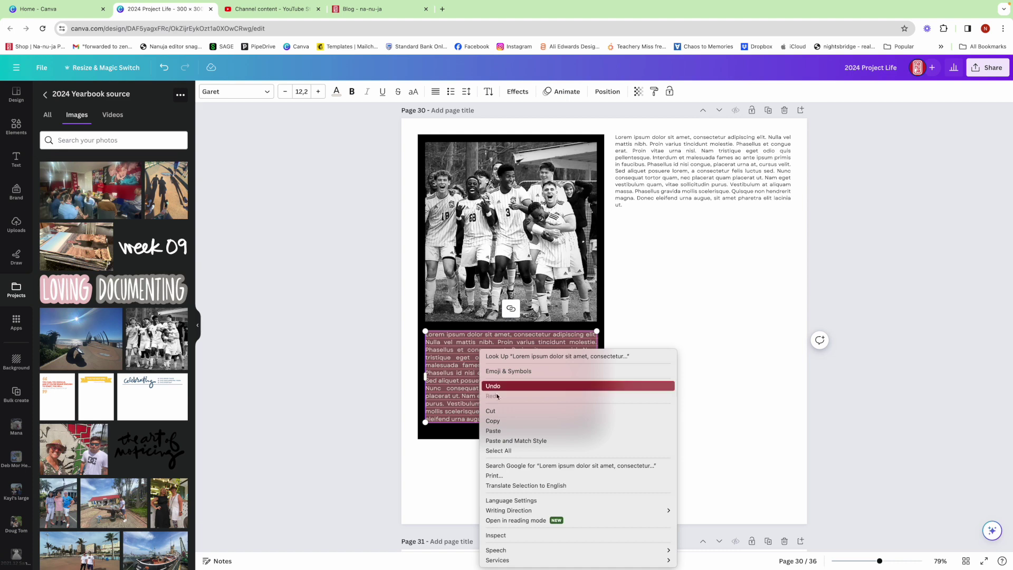
pyautogui.click(501, 431)
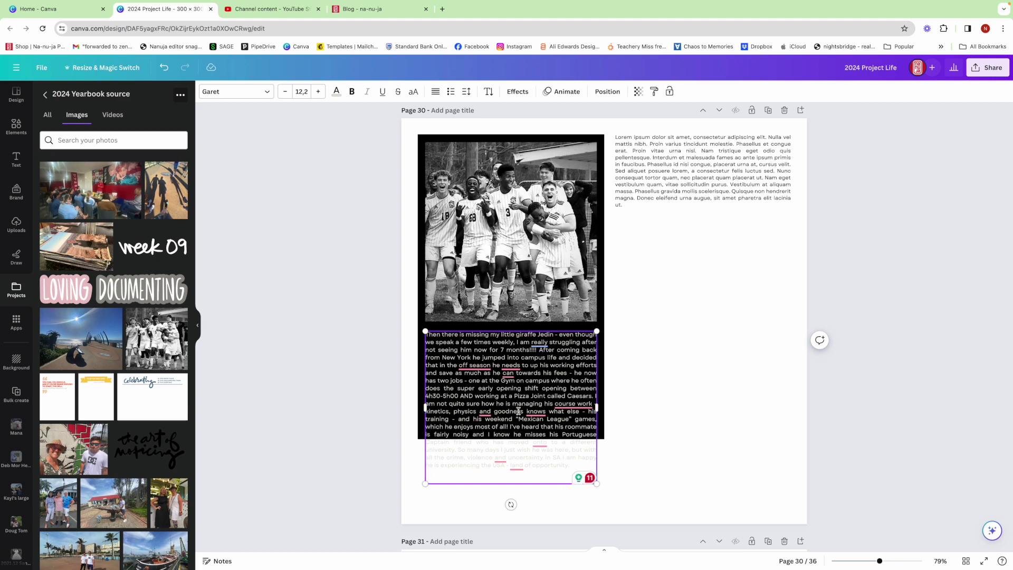
# - Reduce the font size of the whole pasted paragraph to 10,2 so it fits inside the black block
pyautogui.press('super+a')
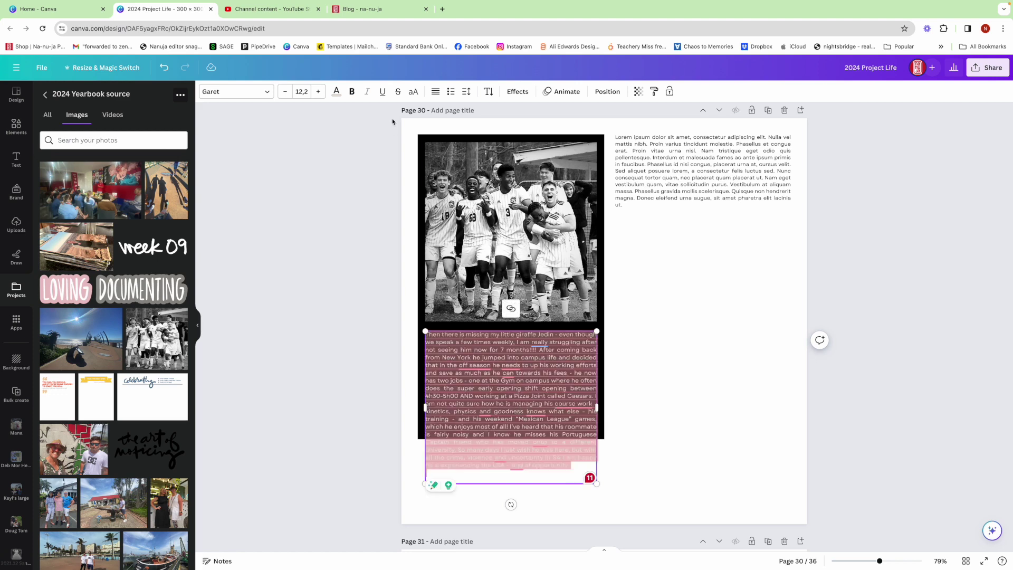
pyautogui.click(286, 94)
pyautogui.click(288, 94)
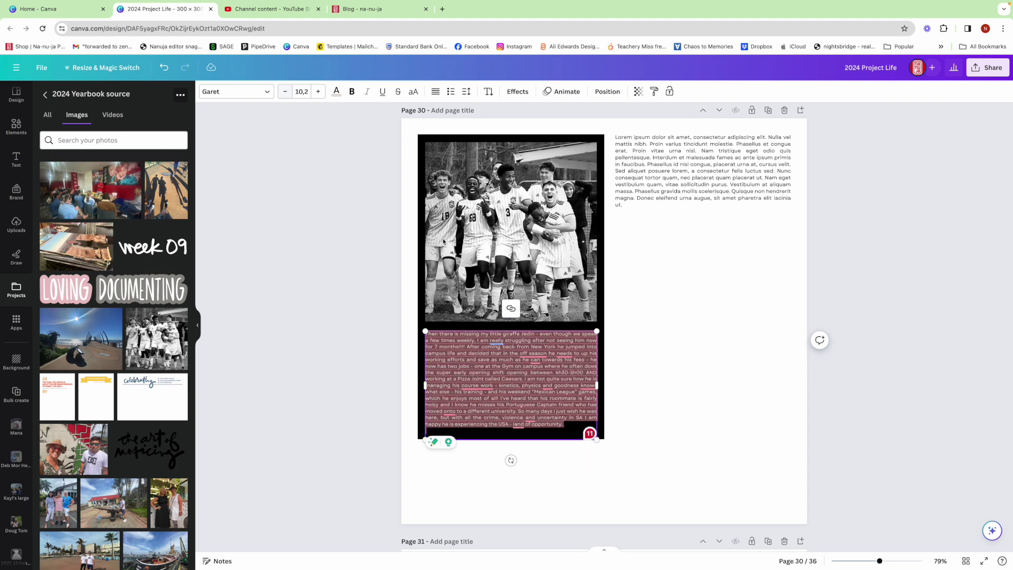
pyautogui.click(642, 336)
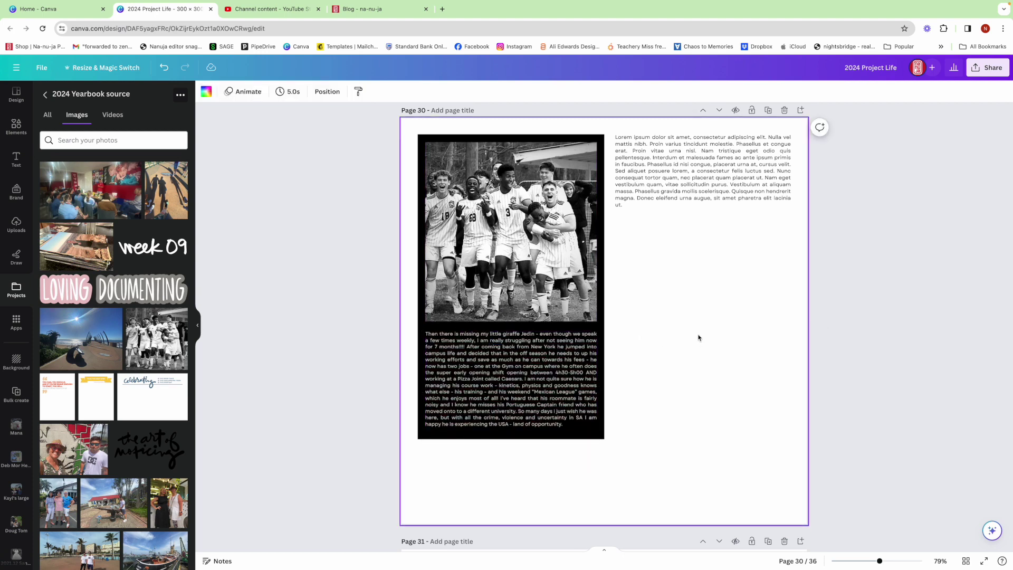
# - Switch to Notes and copy the paragraphs from the one about the 3-day stay through "mobile lifestyle are what I am craving."
pyautogui.click(697, 165)
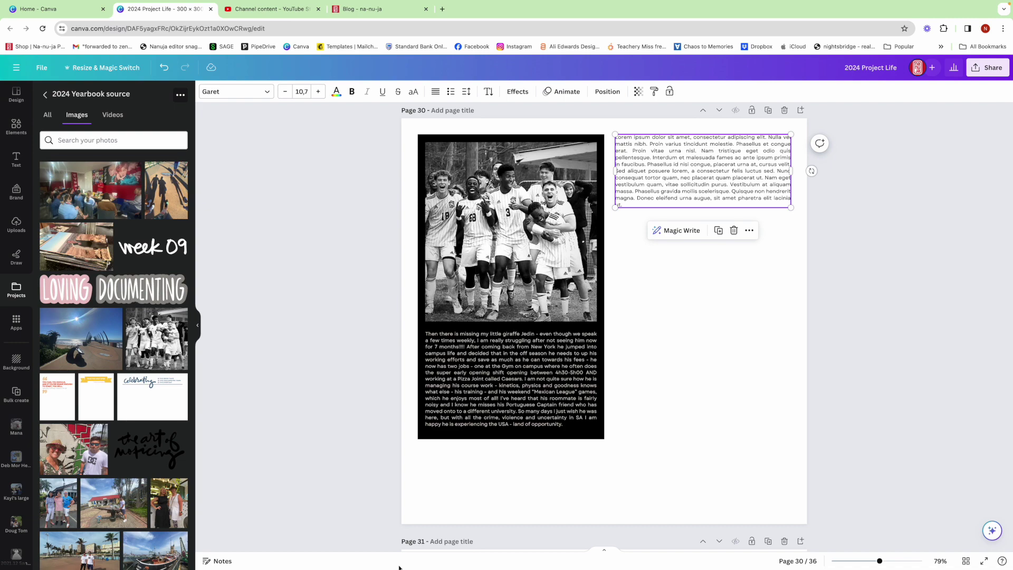
pyautogui.moveTo(377, 554)
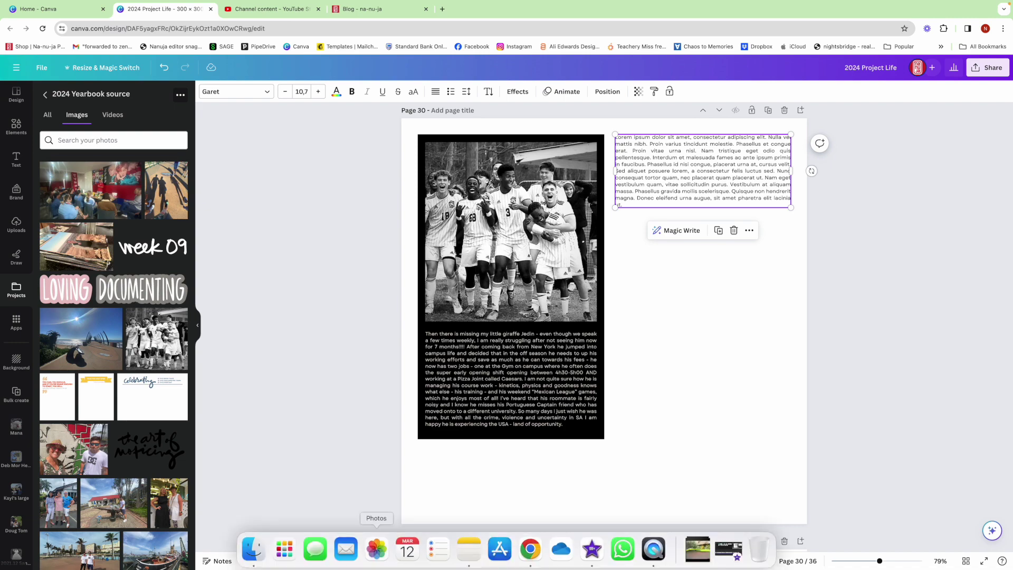
pyautogui.click(473, 554)
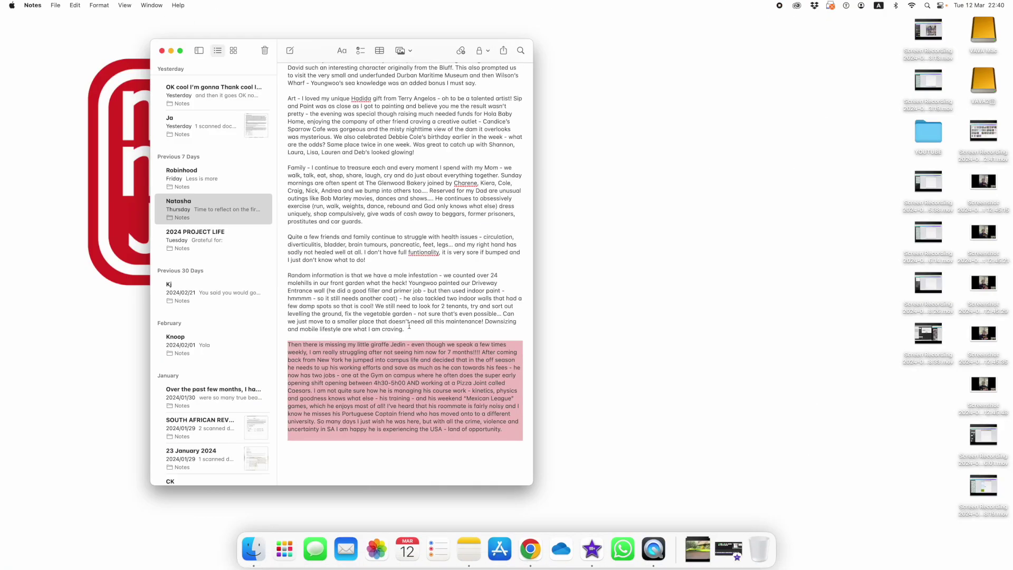
pyautogui.click(408, 324)
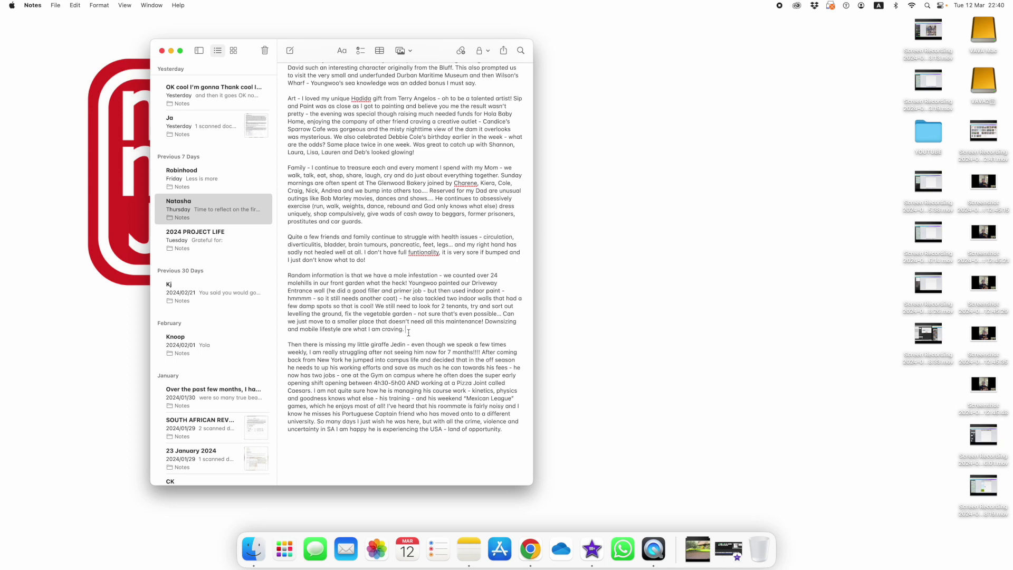
pyautogui.moveTo(408, 328); pyautogui.dragTo(283, 178)
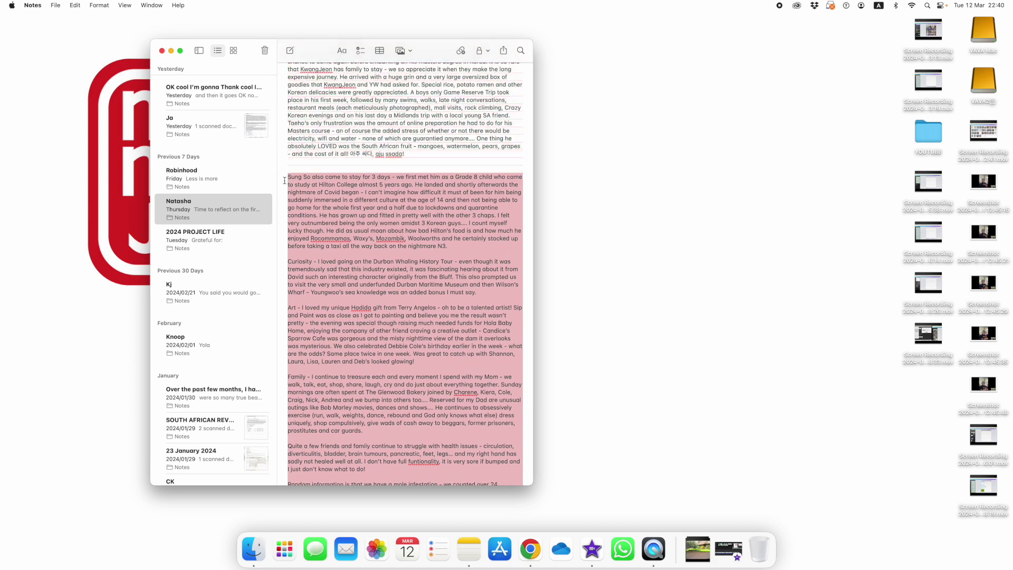
pyautogui.rightClick(322, 212)
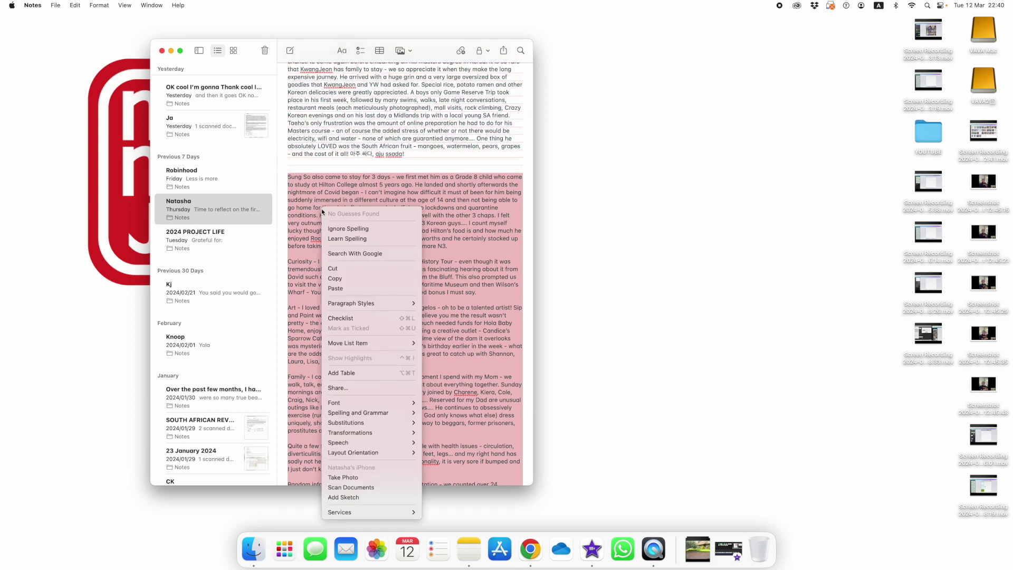
pyautogui.click(335, 279)
# - Return to the Canva page in Chrome and paste the copied paragraphs over the Lorem ipsum text beside the black block
pyautogui.click(530, 549)
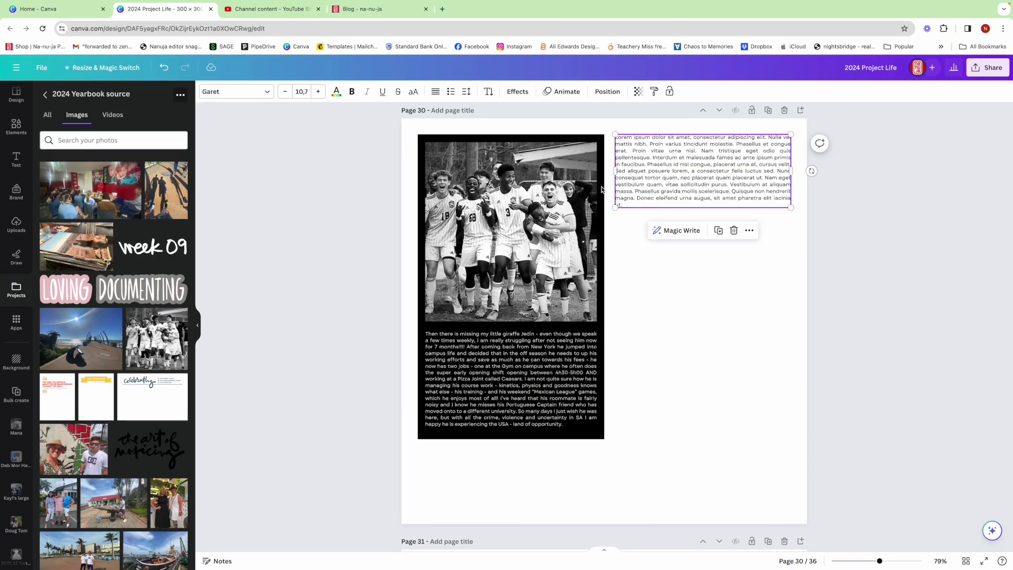
pyautogui.doubleClick(665, 177)
pyautogui.rightClick(665, 174)
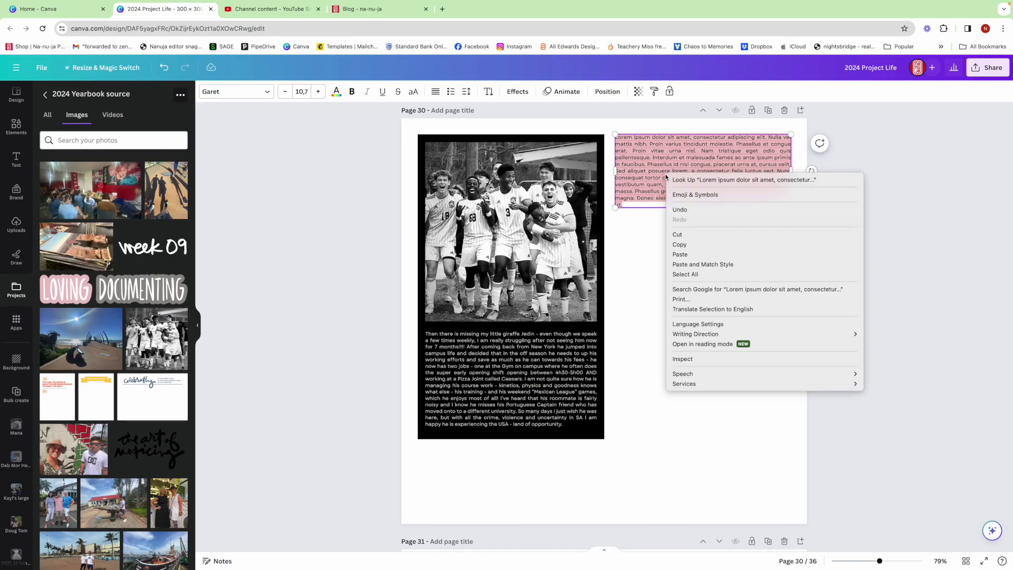
pyautogui.click(683, 255)
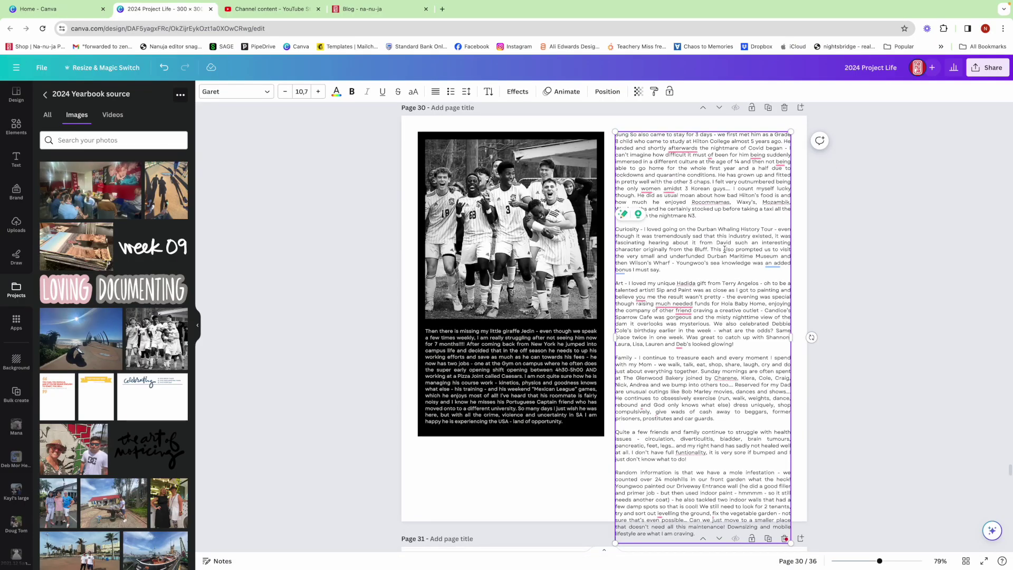
# - Reduce the font size of the whole pasted text column beside the black block so it fits within page 30
pyautogui.click(566, 350)
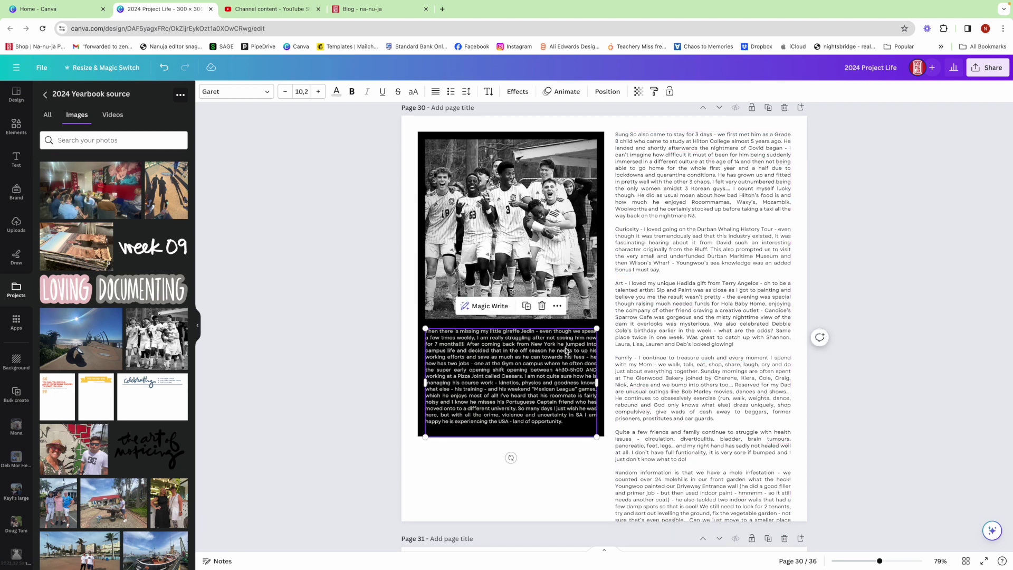
pyautogui.click(701, 292)
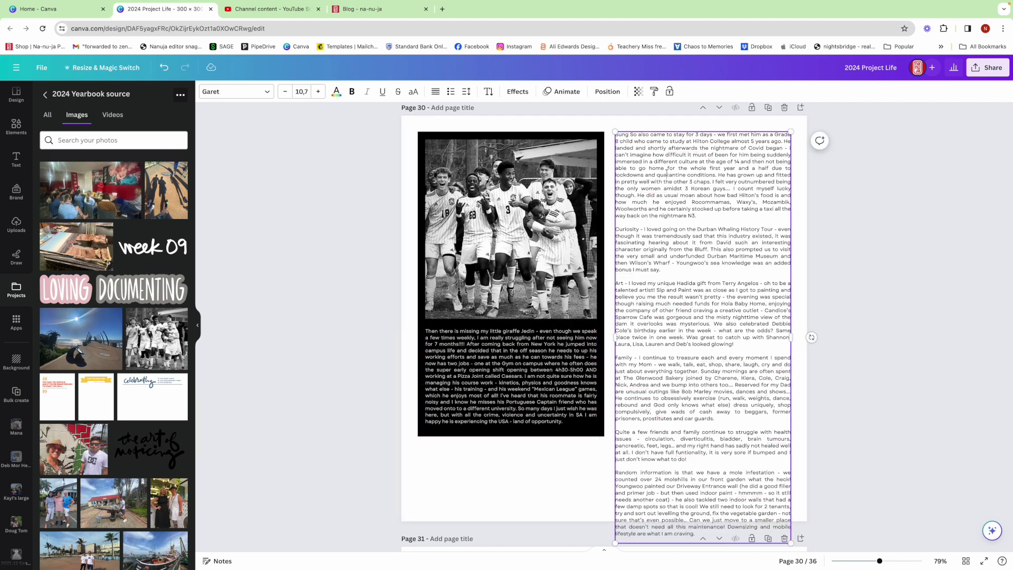
pyautogui.hotkey('ctrl', 'a')
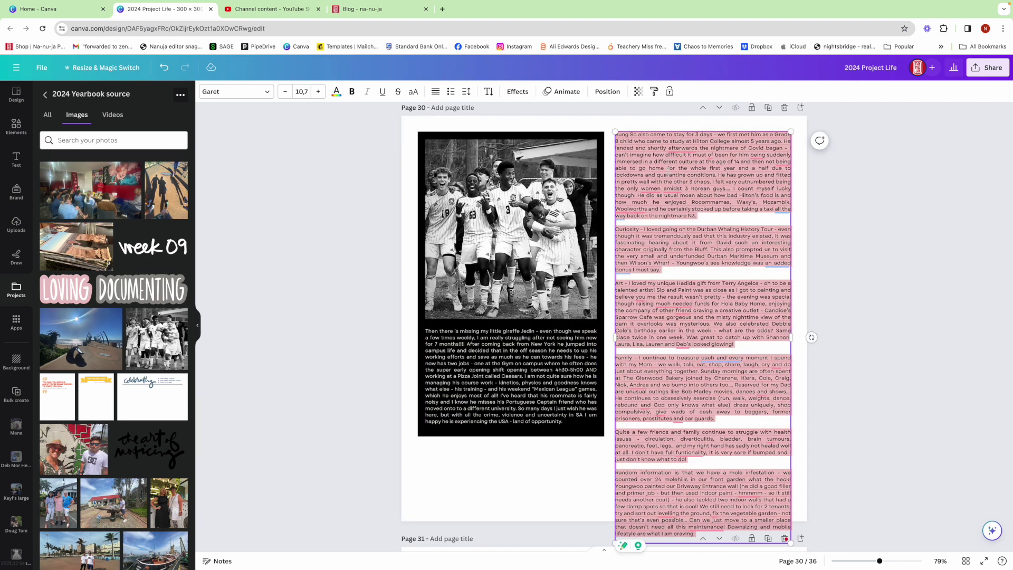
pyautogui.click(301, 91)
pyautogui.click(301, 133)
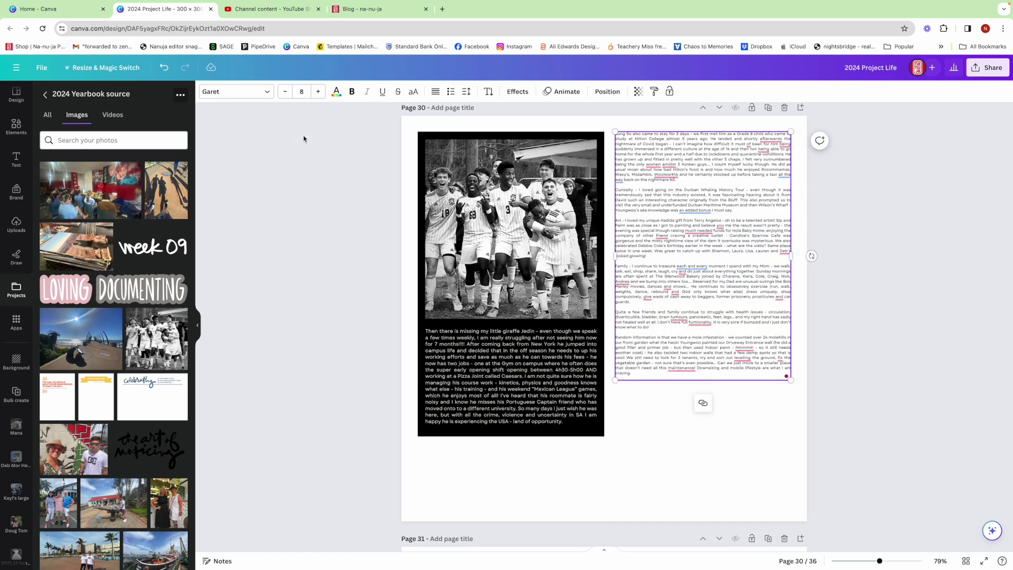
pyautogui.click(318, 92)
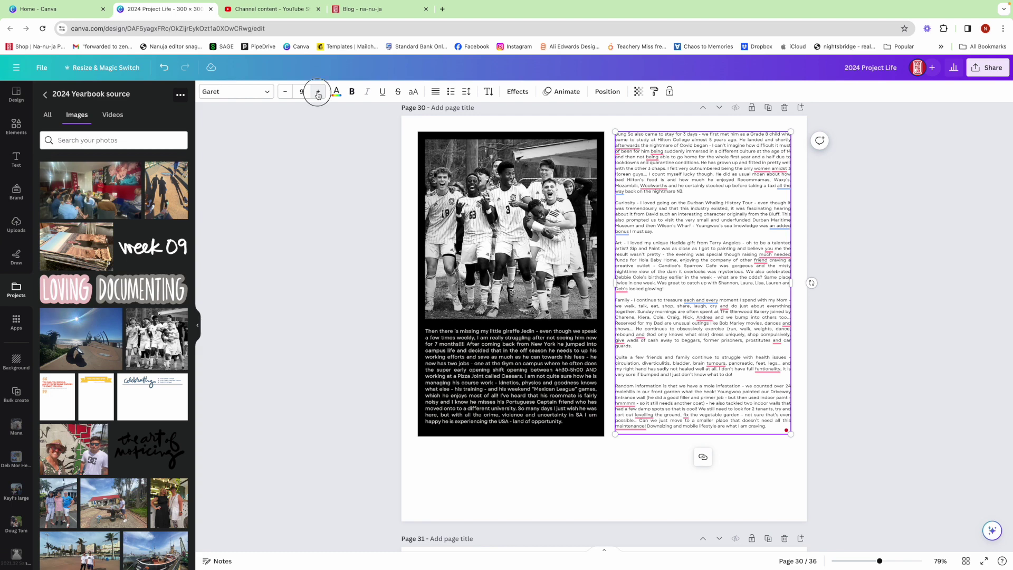
pyautogui.click(318, 93)
pyautogui.click(303, 163)
pyautogui.scroll(2, 160, 370)
pyautogui.scroll(-2, 160, 390)
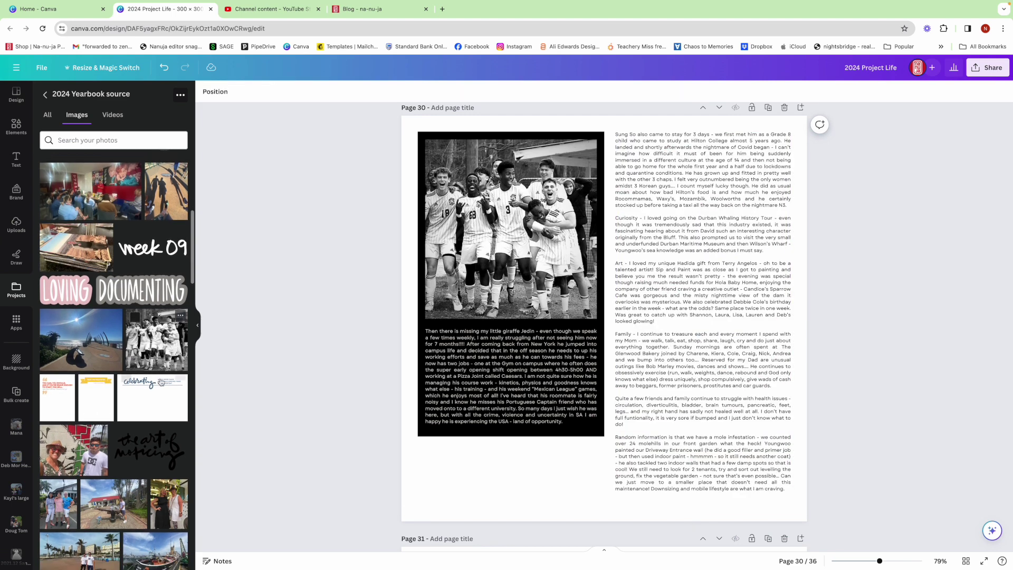
# - Place the "celebrating" graphic beneath the black block at the block's width and crop it to its lettering
pyautogui.click(155, 390)
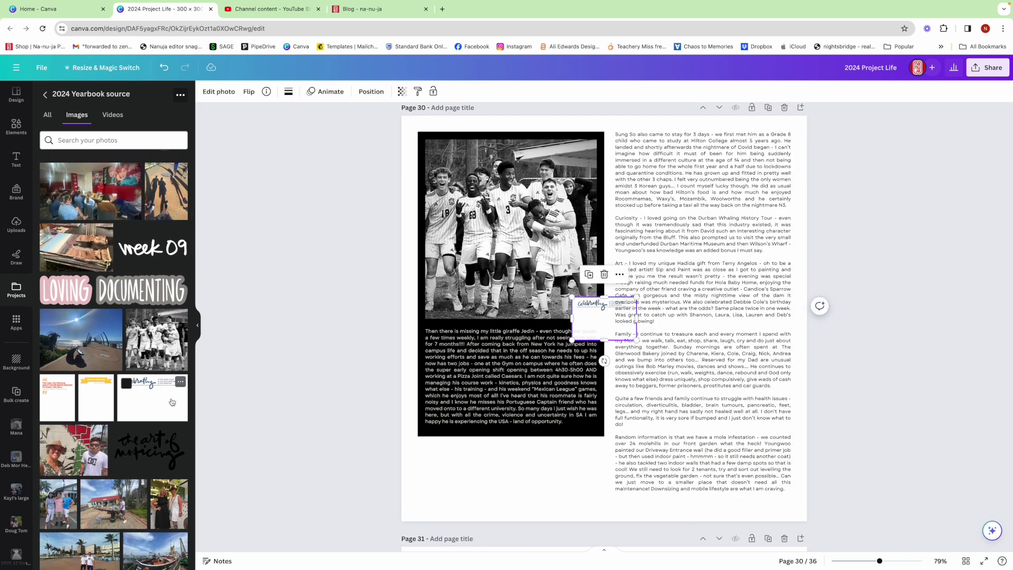
pyautogui.moveTo(589, 321); pyautogui.dragTo(602, 453)
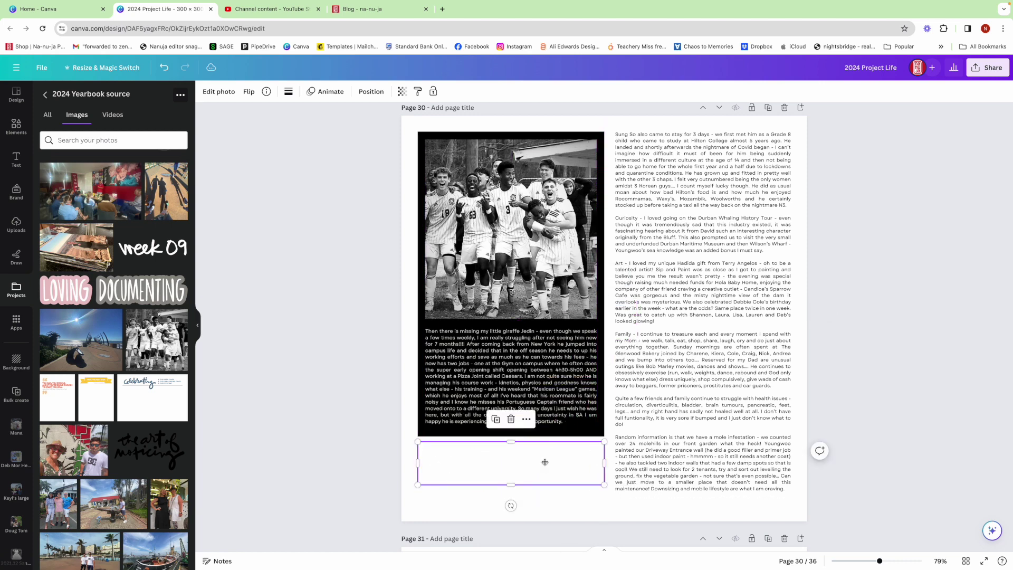
pyautogui.doubleClick(545, 462)
pyautogui.moveTo(532, 465); pyautogui.dragTo(534, 512)
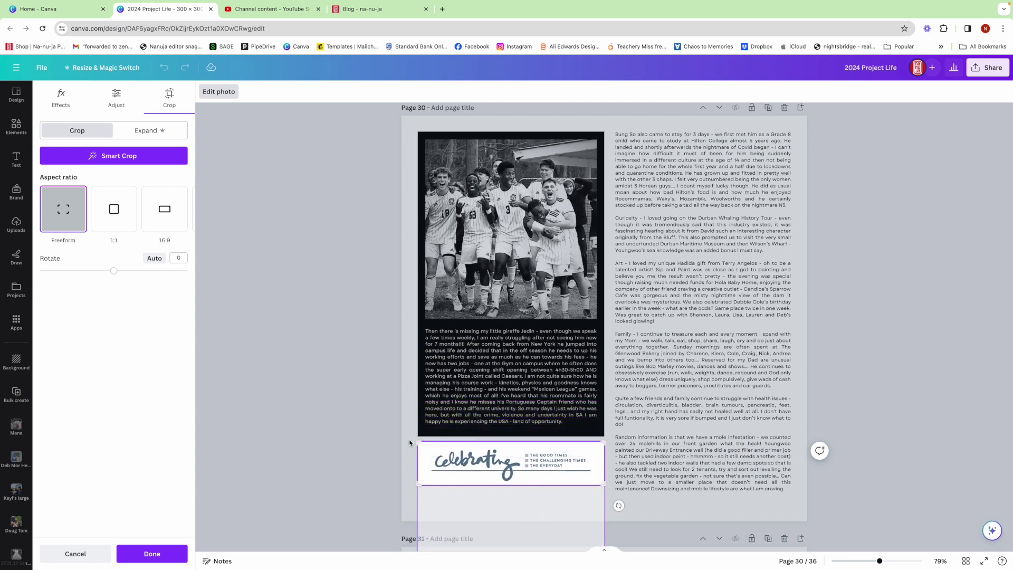
pyautogui.moveTo(417, 439); pyautogui.dragTo(404, 432)
pyautogui.moveTo(529, 458); pyautogui.dragTo(530, 463)
pyautogui.click(333, 379)
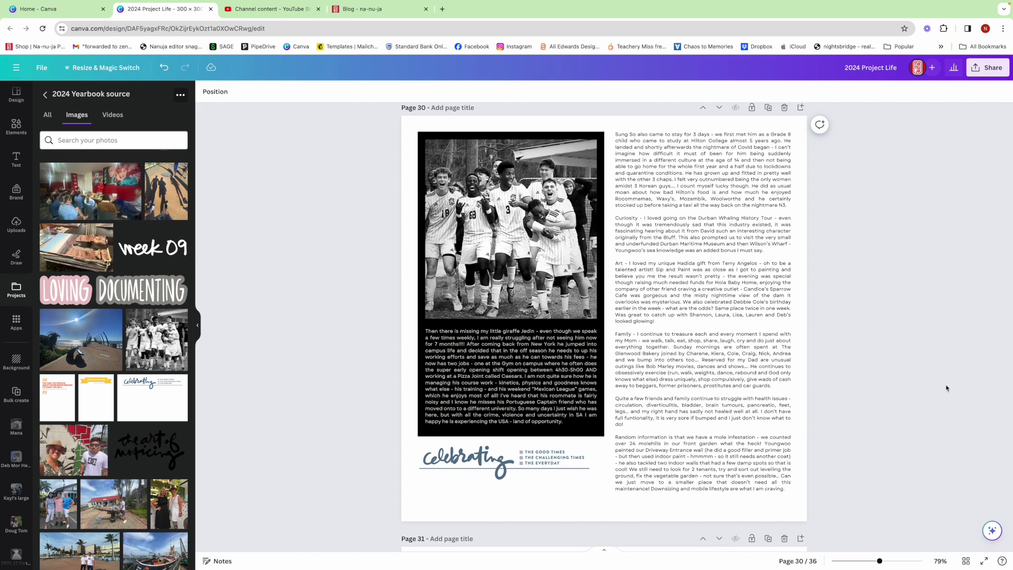
# - Copy the red "Time to reflect on the first 2 months of 2024" banner from page 29 to the foot of page 30
pyautogui.scroll(8, 945, 388)
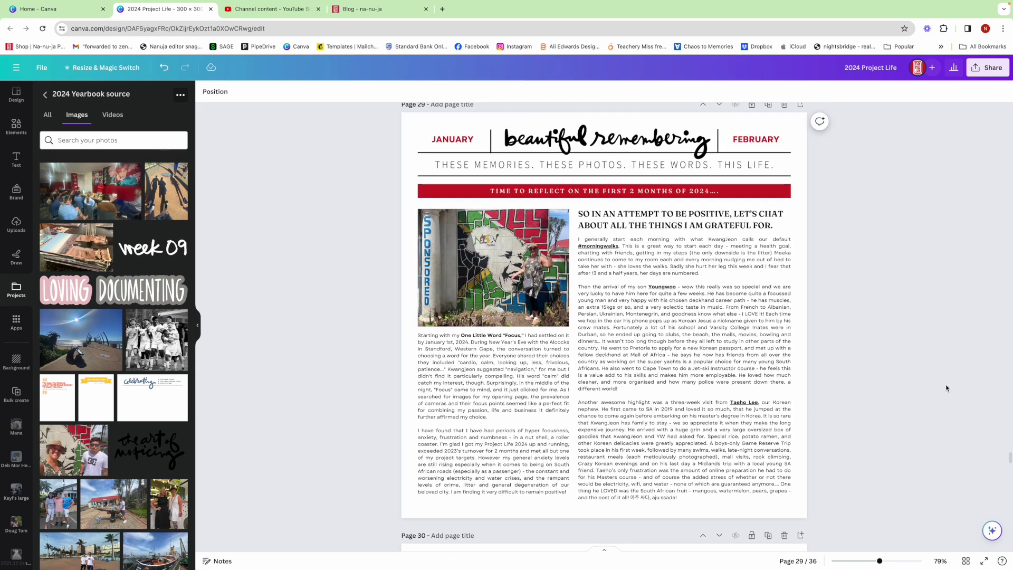
pyautogui.click(676, 195)
pyautogui.rightClick(676, 195)
pyautogui.press('Escape')
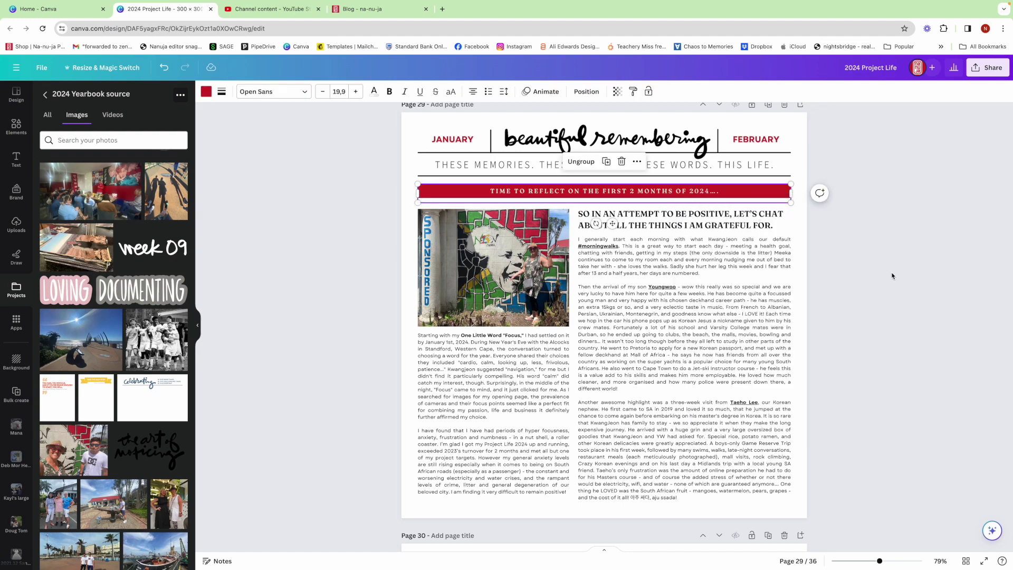
pyautogui.scroll(1, 891, 272)
pyautogui.scroll(-10, 891, 272)
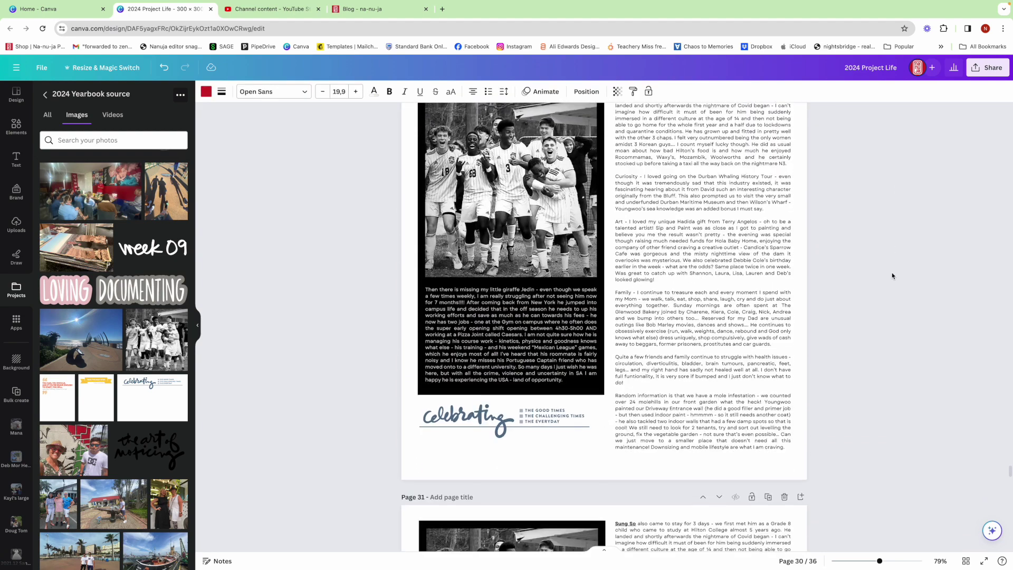
pyautogui.rightClick(558, 471)
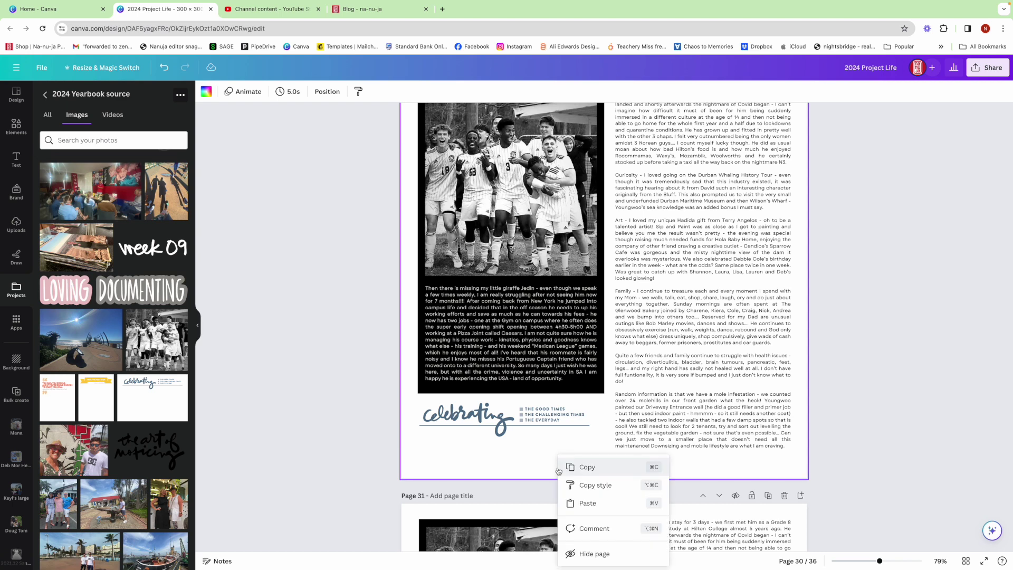
pyautogui.click(597, 503)
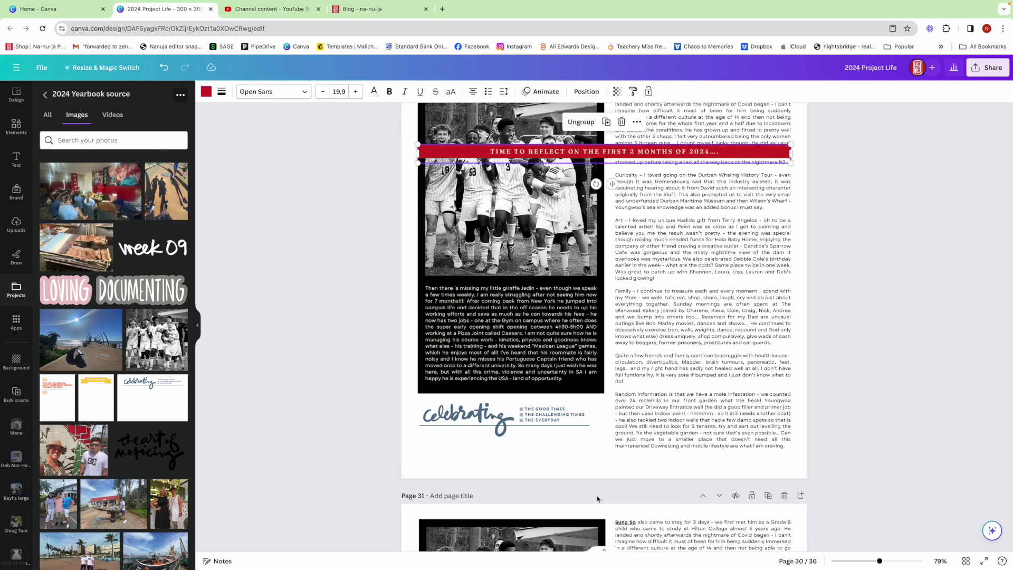
pyautogui.moveTo(598, 153); pyautogui.dragTo(600, 459)
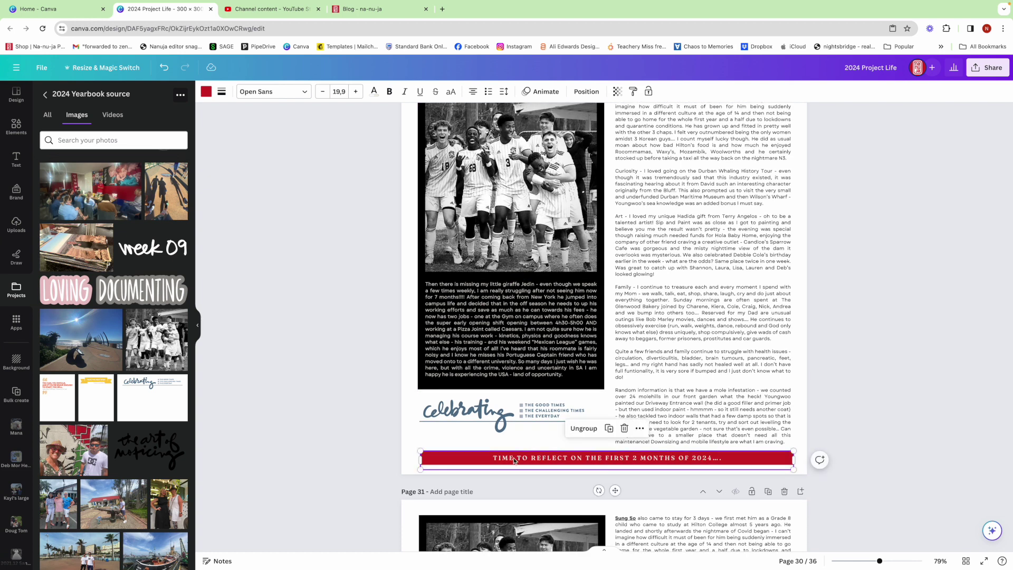
# - Change the fill colour of the copied banner on page 30 to black
pyautogui.scroll(1, 456, 460)
pyautogui.click(429, 439)
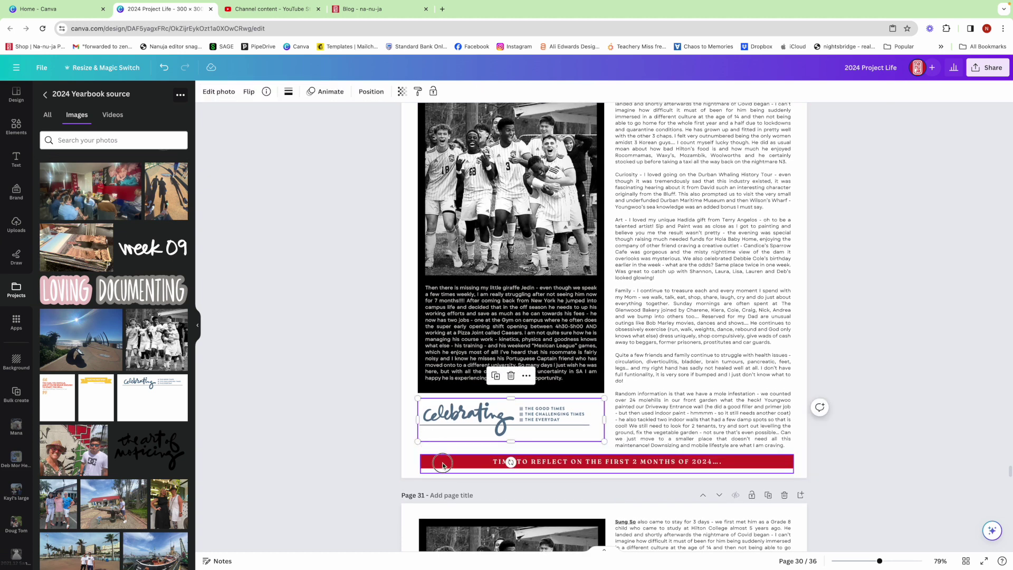
pyautogui.doubleClick(443, 462)
pyautogui.click(250, 92)
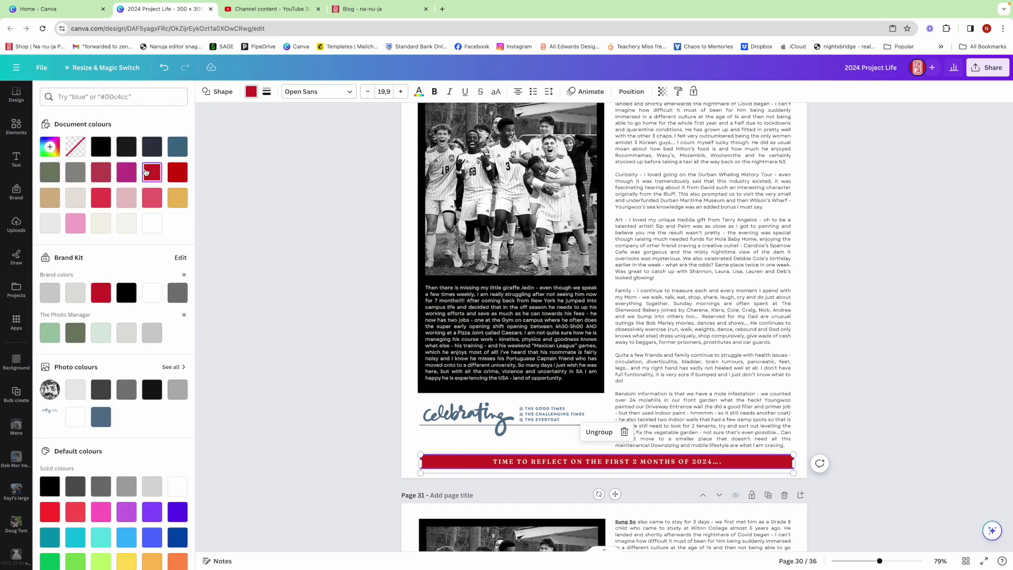
pyautogui.click(100, 147)
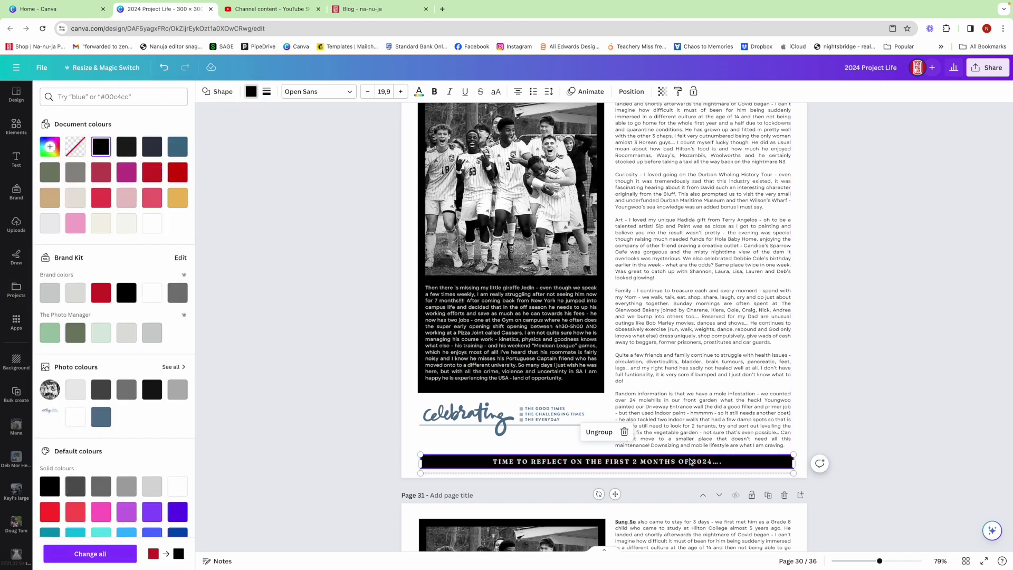
# - Replace the black banner's text with "TIME IS GOING PRETTY FAST ALREADY!"
pyautogui.click(689, 461)
pyautogui.doubleClick(689, 460)
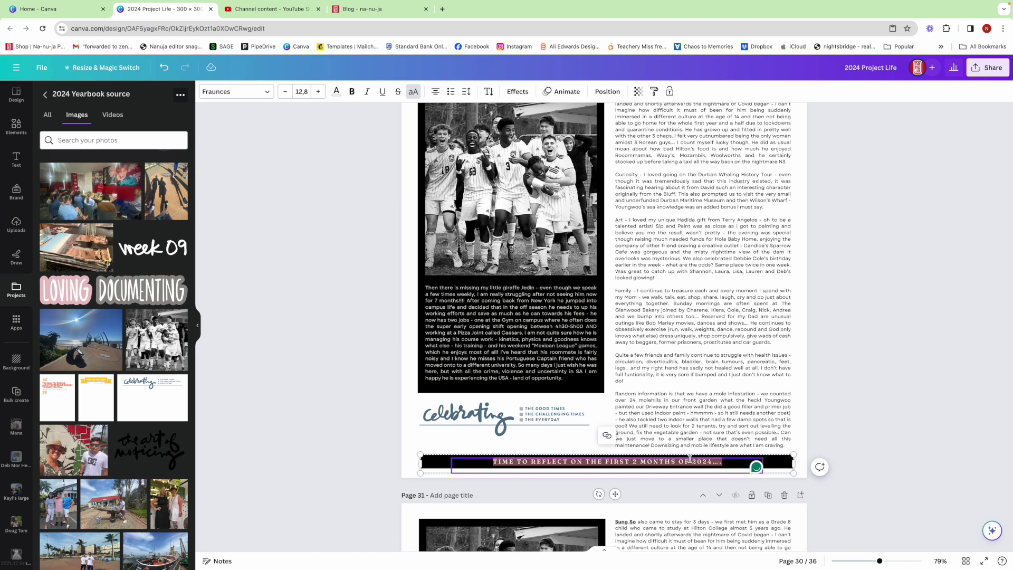
pyautogui.write('TIME IS GOIN')
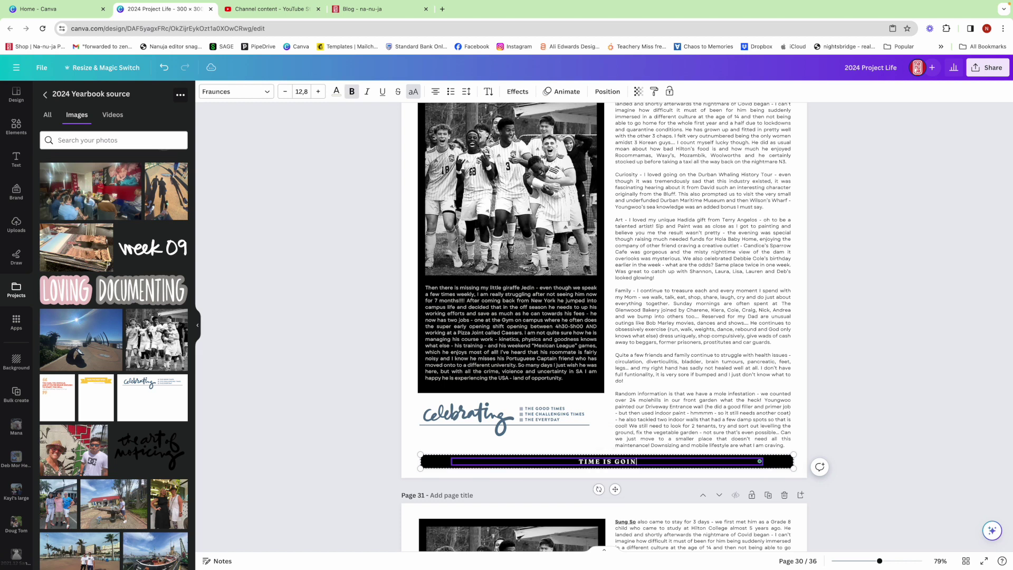
pyautogui.write('G PRETTY FAST ALR')
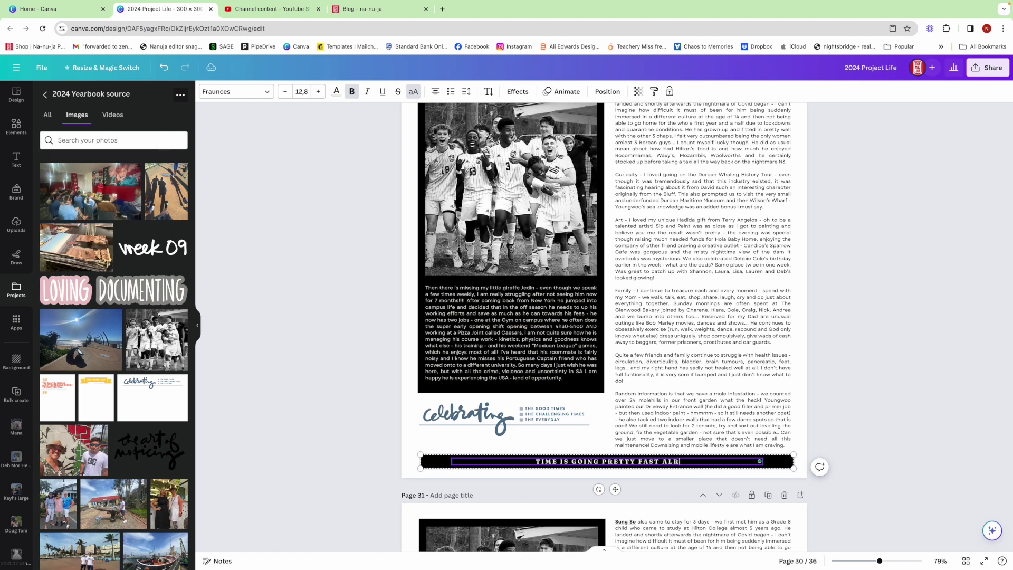
pyautogui.write('EADY')
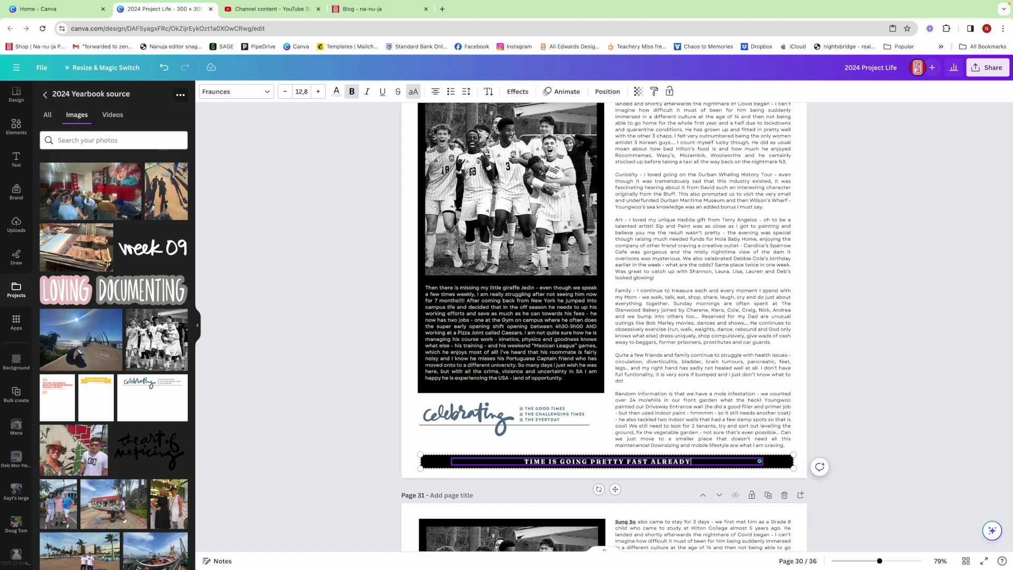
pyautogui.write('!')
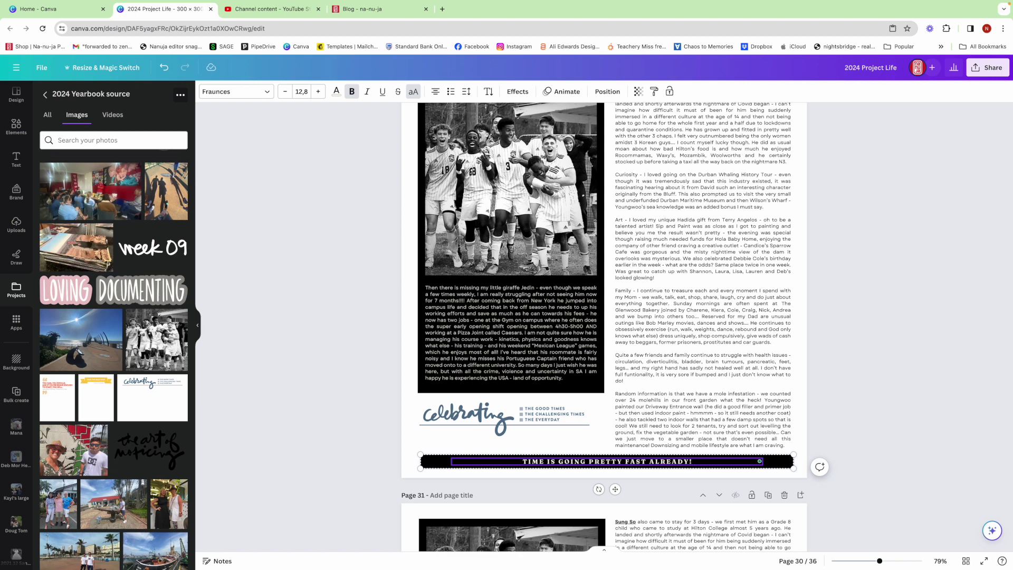
pyautogui.scroll(1, 906, 409)
pyautogui.click(907, 413)
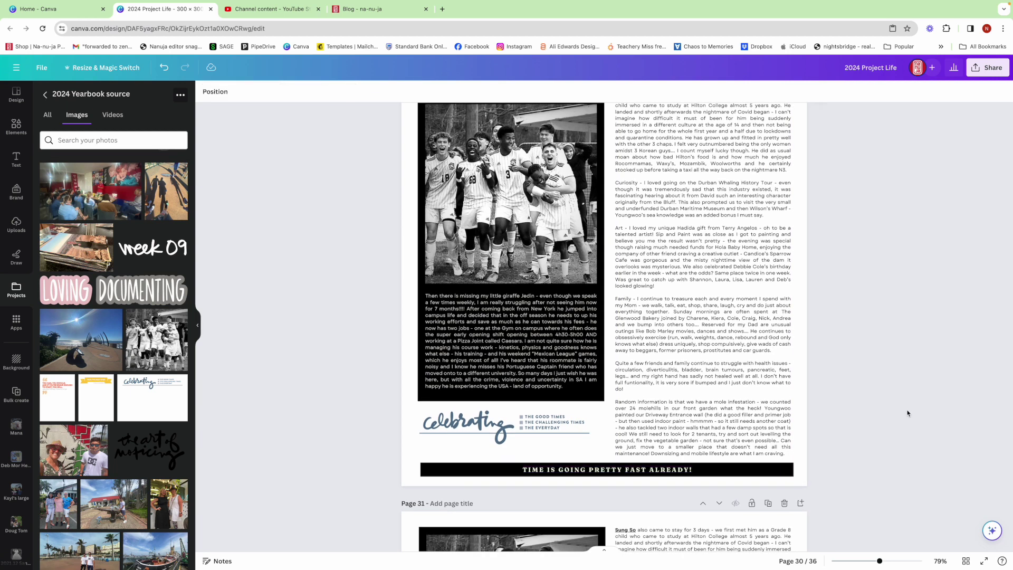
# - Move the "celebrating" graphic down closer to the banner and extend the black block's lower edge towards it
pyautogui.moveTo(530, 420); pyautogui.dragTo(490, 436)
pyautogui.scroll(-1, 486, 437)
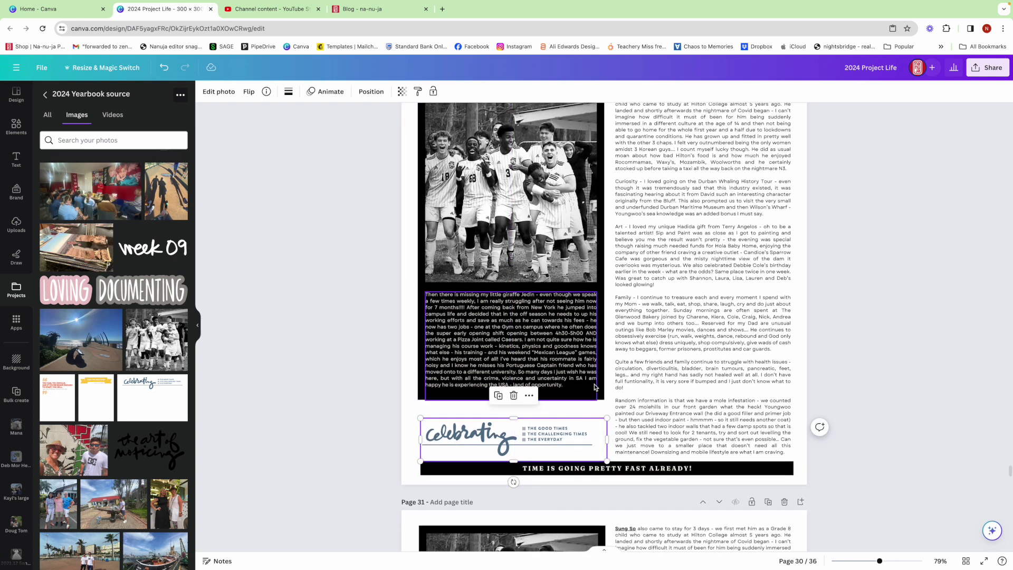
pyautogui.click(567, 399)
pyautogui.moveTo(511, 399); pyautogui.dragTo(511, 413)
# - Set the font size of the paragraph beneath the soccer photo to 11,2 to fill the enlarged black block
pyautogui.click(522, 333)
pyautogui.click(318, 91)
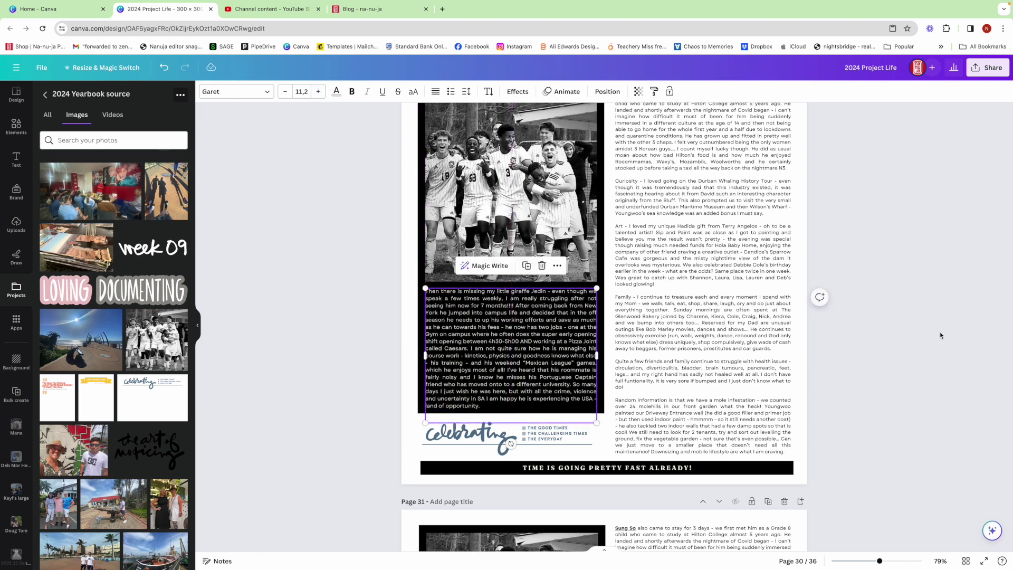
pyautogui.click(954, 332)
pyautogui.scroll(2, 940, 339)
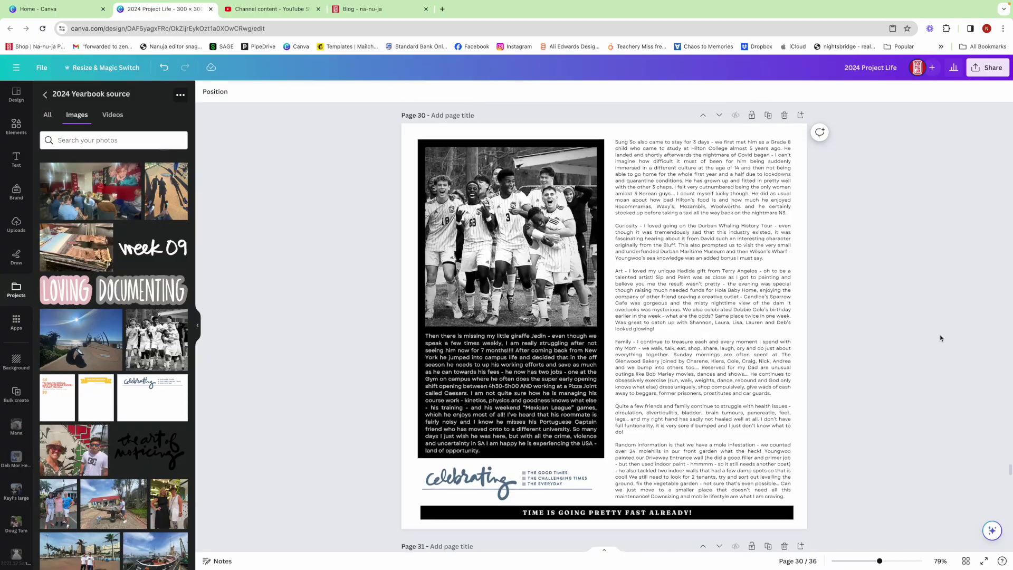